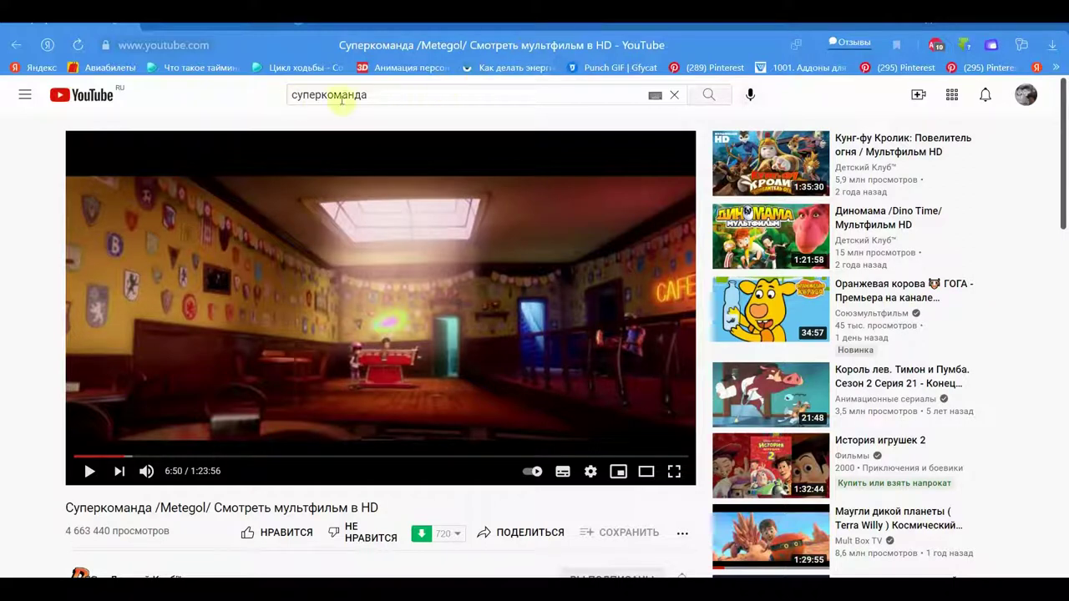
Step: Jump back and forth along the Metegol film's progress bar to see its foosball scenes
click(167, 457)
mouse_move(380, 307)
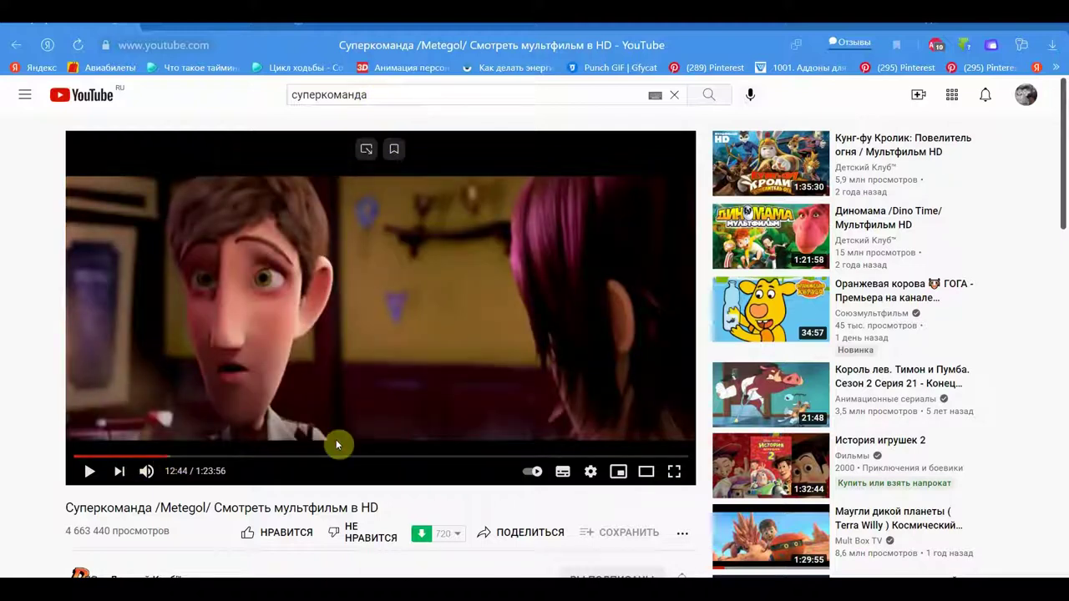
click(294, 458)
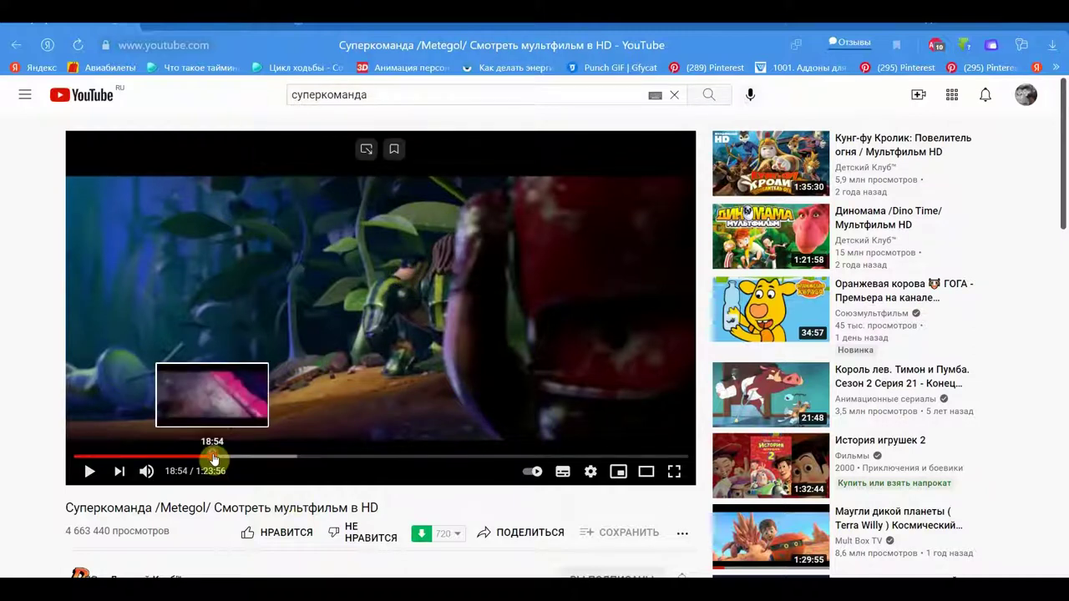
click(212, 456)
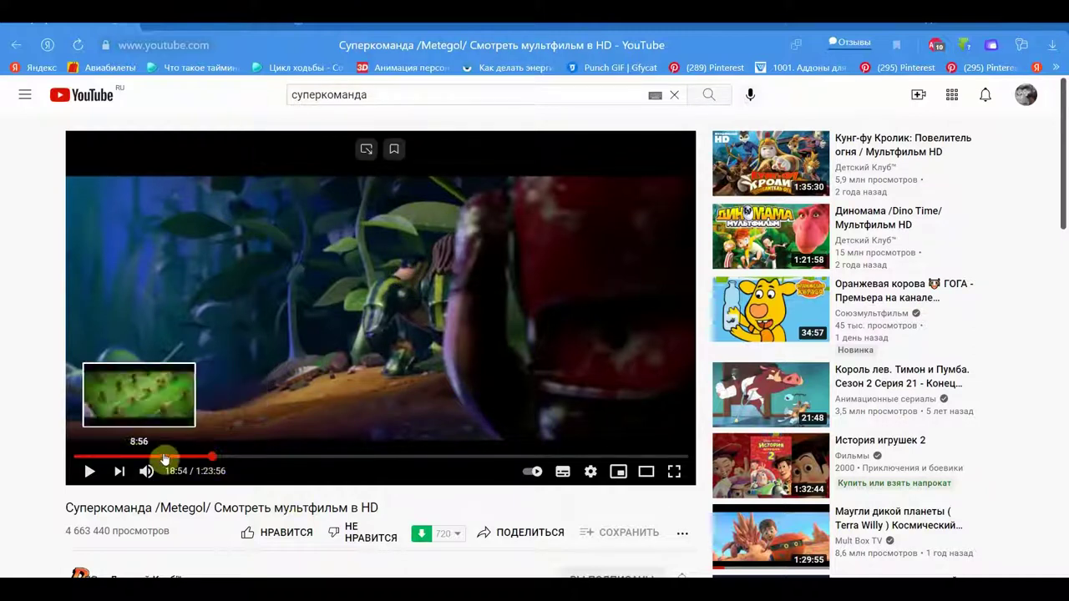
click(119, 456)
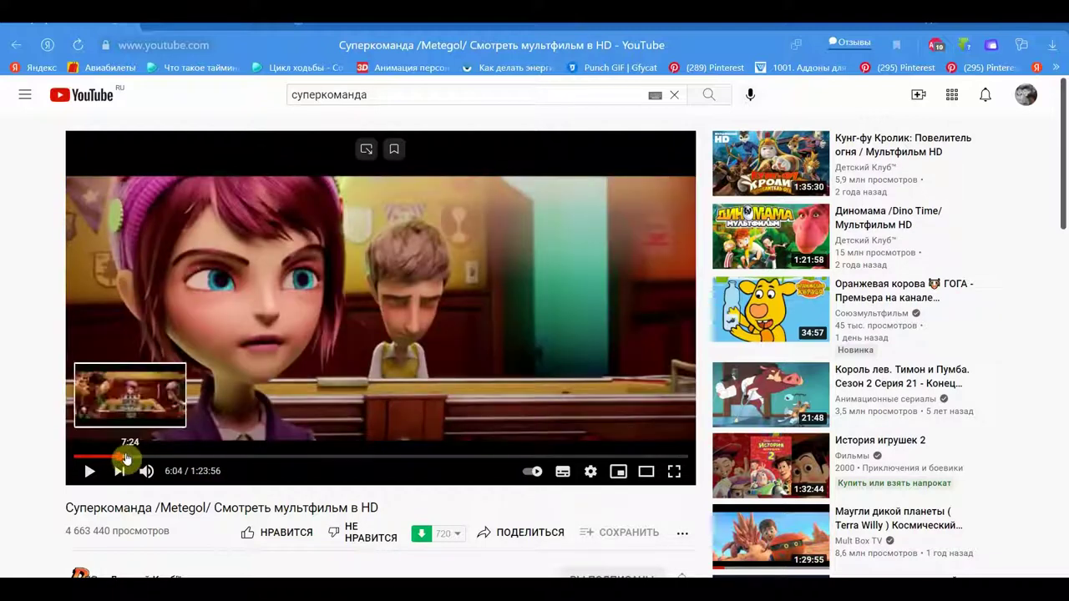
click(142, 456)
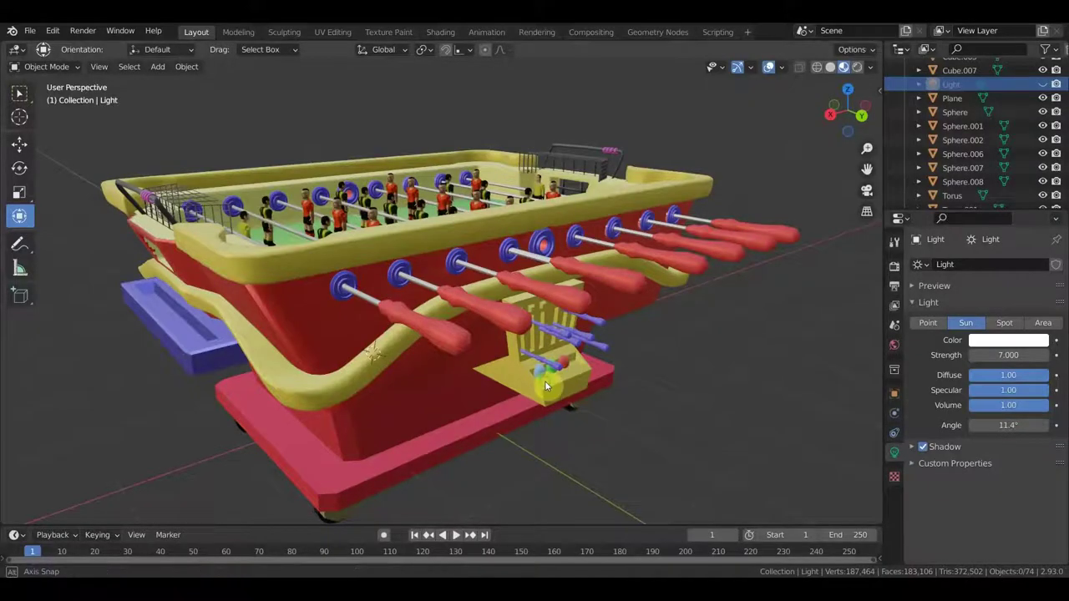
mouse_move(545, 385)
middle_down()
mouse_move(401, 376)
mouse_move(399, 400)
middle_up()
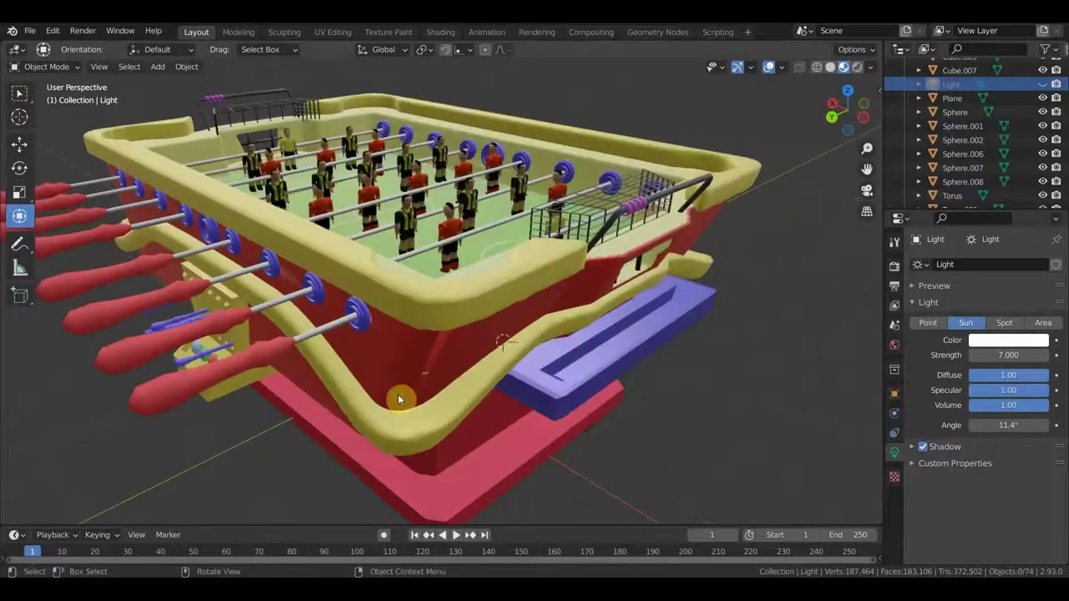
middle_drag(432, 331, 419, 402)
mouse_move(434, 464)
middle_down()
mouse_move(492, 423)
mouse_move(482, 393)
mouse_move(465, 463)
mouse_move(459, 402)
middle_up()
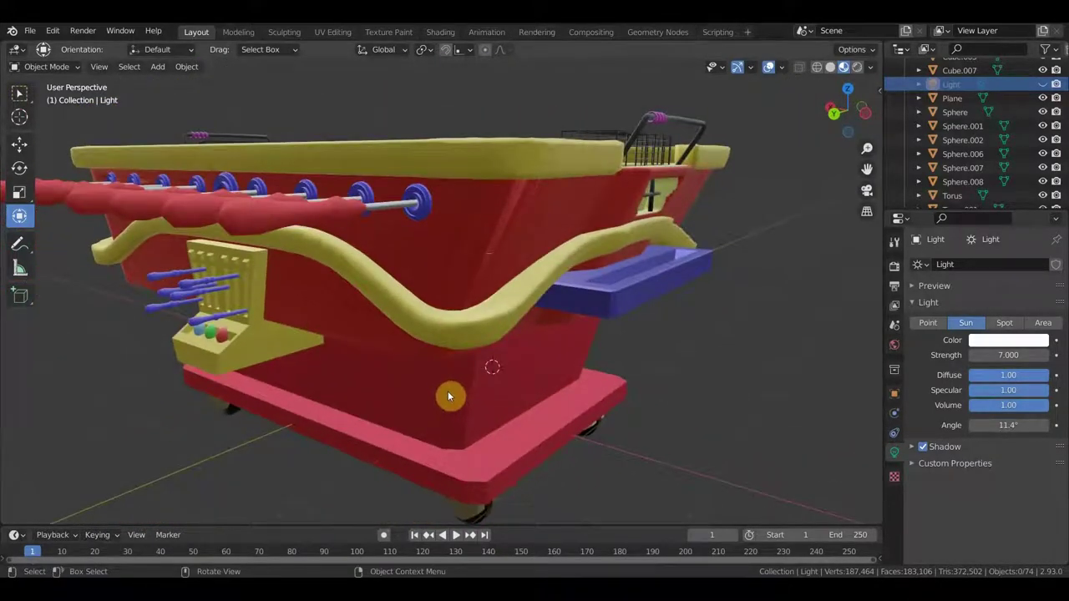
click(467, 341)
middle_drag(467, 341, 524, 351)
key(Delete)
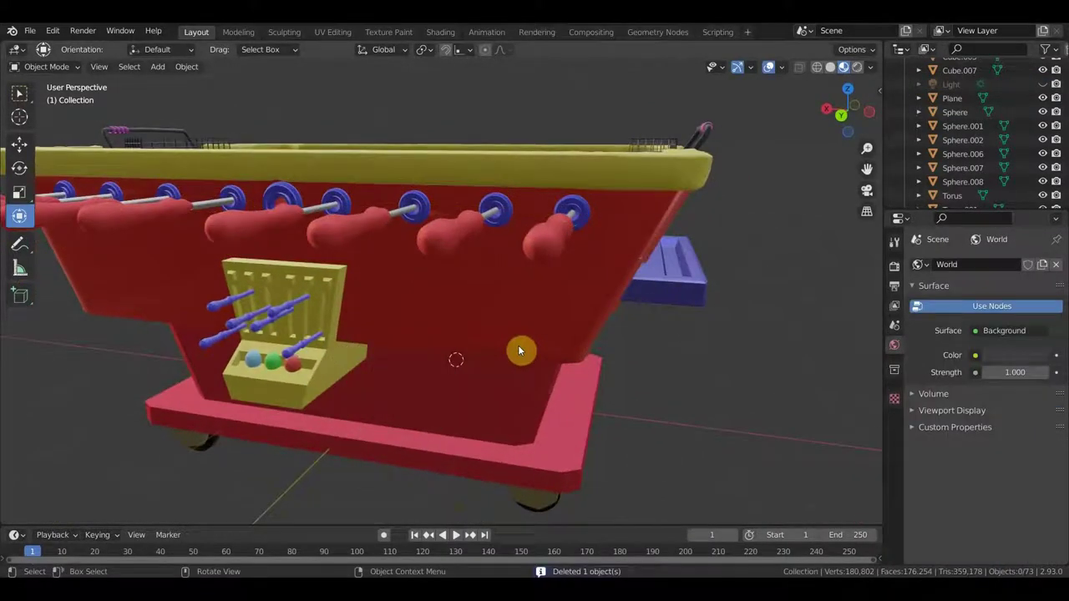
mouse_move(518, 349)
middle_down()
mouse_move(630, 355)
mouse_move(568, 349)
middle_up()
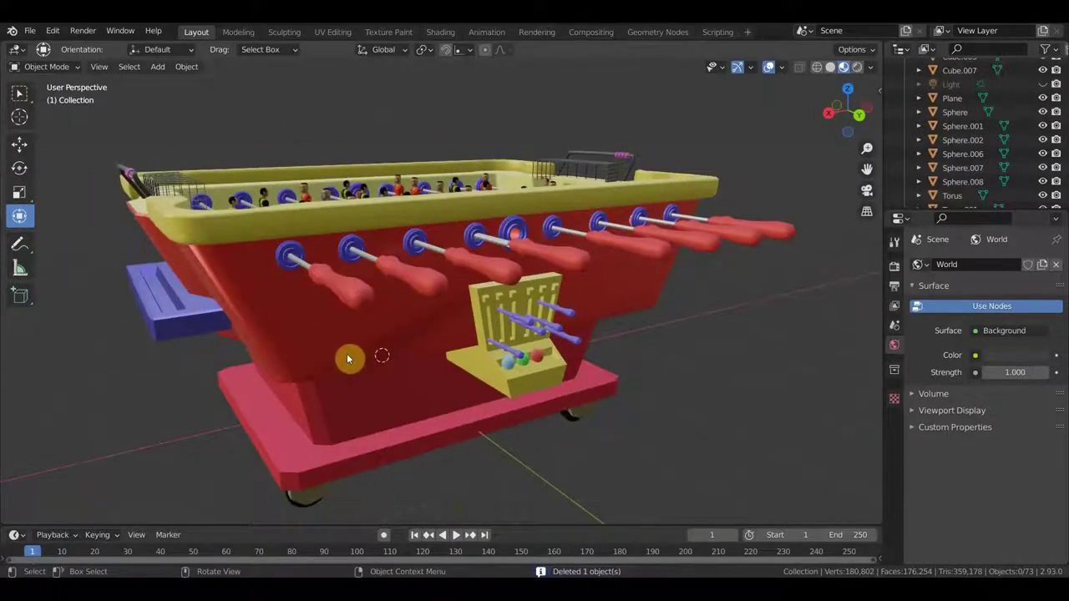
key(ctrl+z)
mouse_move(349, 359)
middle_down()
mouse_move(418, 342)
mouse_move(508, 363)
mouse_move(467, 384)
mouse_move(487, 344)
mouse_move(652, 345)
mouse_move(592, 310)
mouse_move(593, 410)
middle_up()
scroll(487, 344, up, 3)
scroll(491, 288, down, 3)
Step: Zoom, orbit and pan around the foosball table, picking an orange player along the way
scroll(592, 310, up, 3)
scroll(582, 399, up, 3)
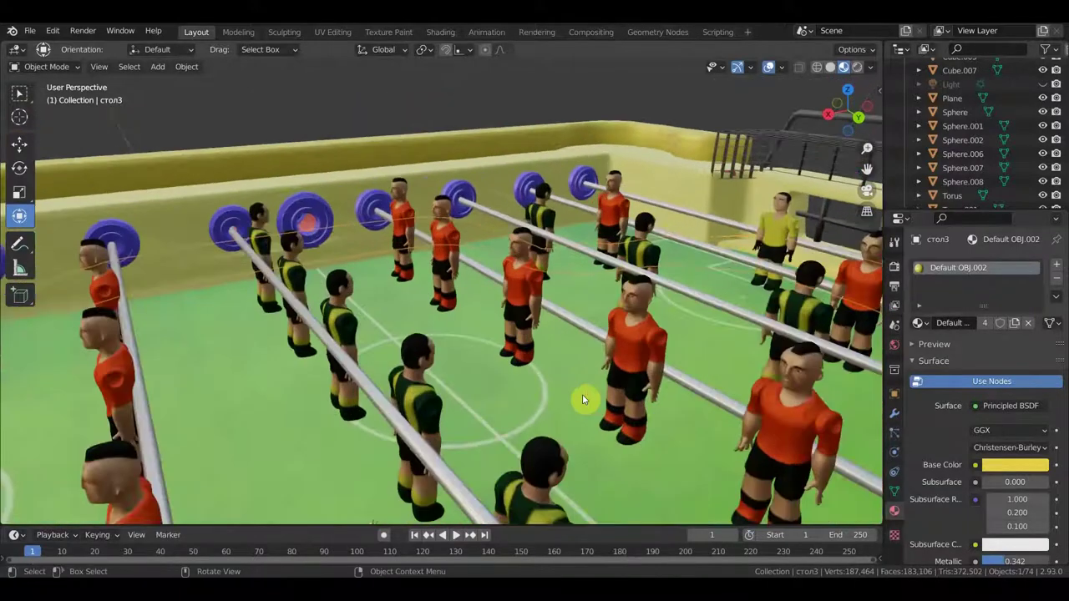
scroll(639, 378, down, 2)
click(644, 342)
mouse_move(646, 351)
middle_down()
mouse_move(463, 346)
mouse_move(396, 381)
mouse_move(423, 309)
mouse_move(406, 362)
middle_up()
scroll(395, 382, down, 2)
scroll(422, 315, down, 2)
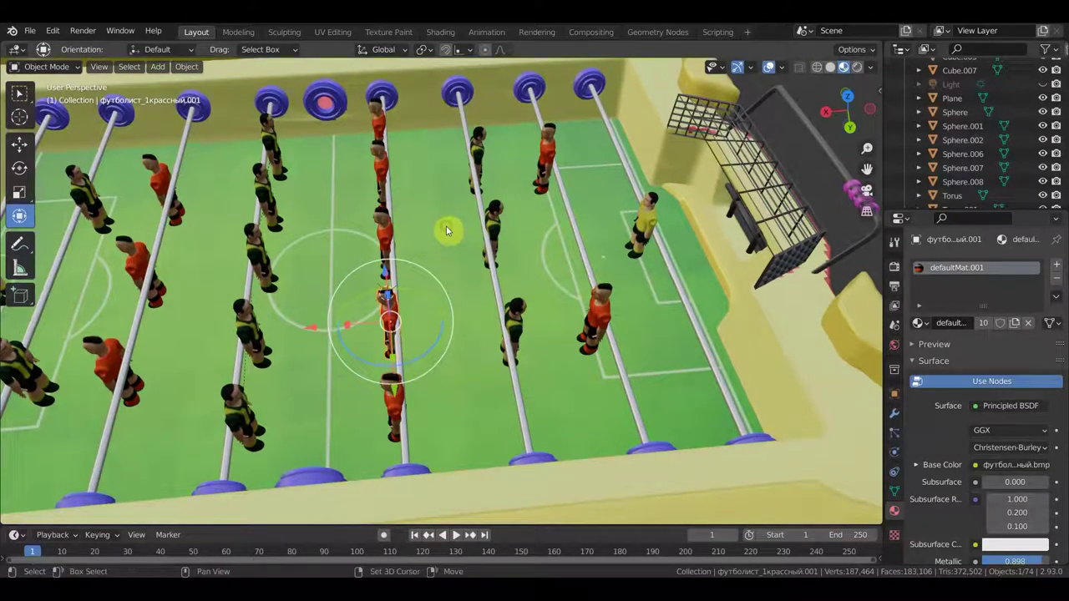
shift+middle_drag(447, 231, 508, 234)
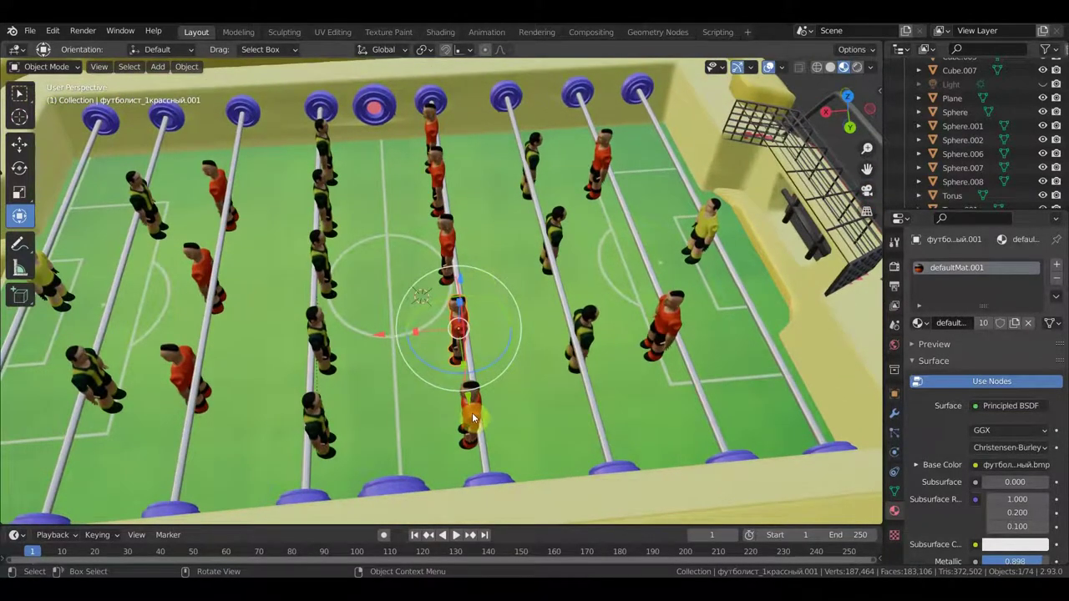
middle_drag(480, 414, 475, 395)
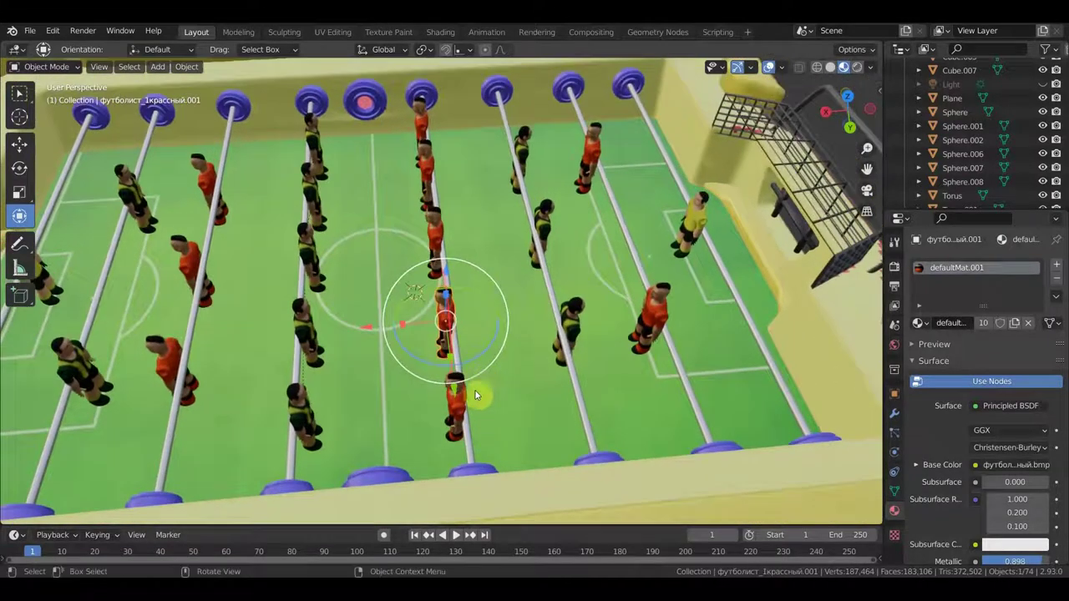
Step: Select the five red players on the centre rod, then add the rod itself
click(457, 399)
shift+click(444, 309)
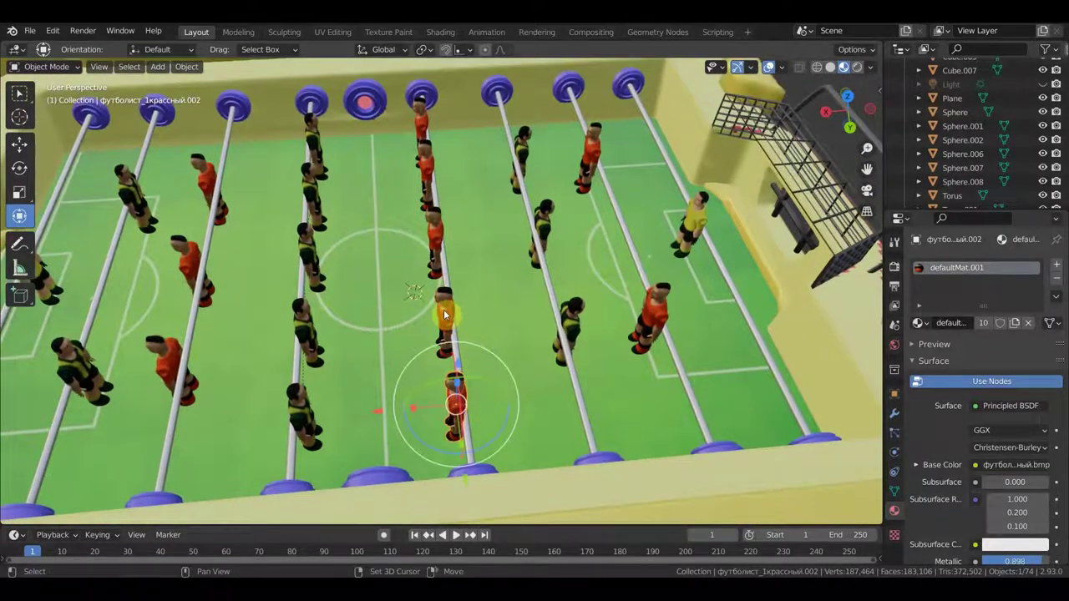
shift+click(434, 233)
shift+click(423, 160)
shift+click(422, 121)
shift+click(468, 443)
mouse_move(470, 443)
middle_down()
mouse_move(495, 371)
mouse_move(482, 358)
middle_up()
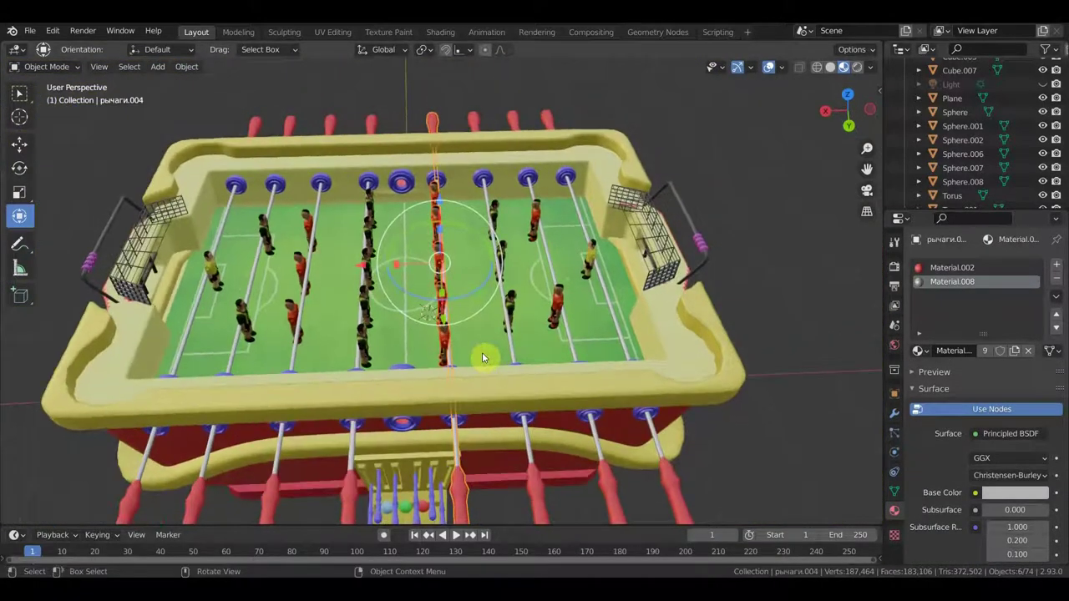
Step: Join the rod and its red players with Ctrl+J, then show the Transform sidebar
key(ctrl+j)
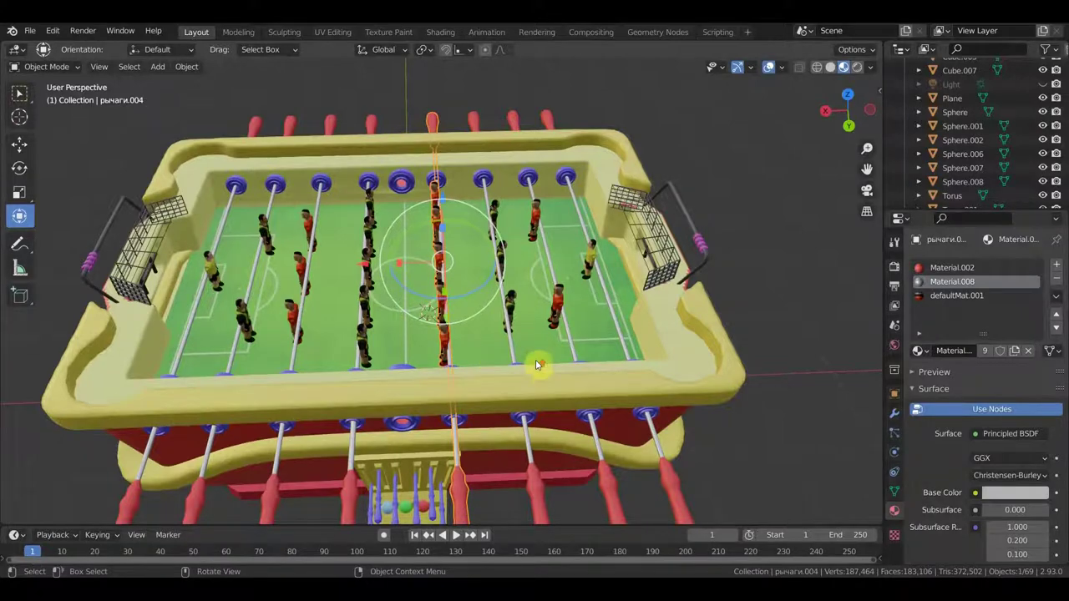
scroll(538, 360, up, 2)
mouse_move(536, 360)
middle_down()
mouse_move(534, 268)
mouse_move(512, 298)
mouse_move(523, 248)
mouse_move(498, 264)
middle_up()
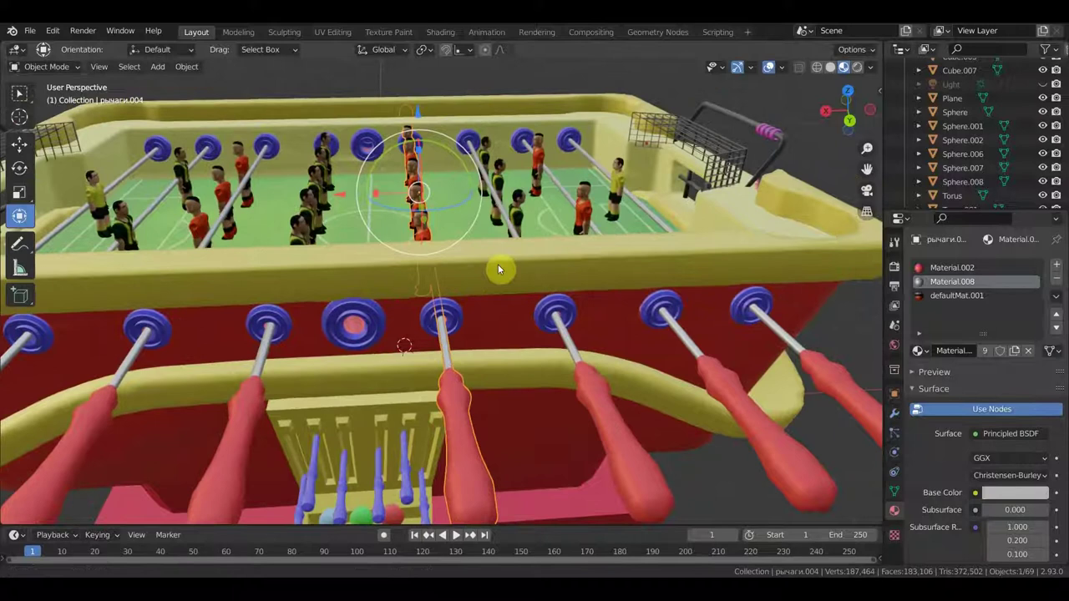
middle_drag(480, 334, 478, 334)
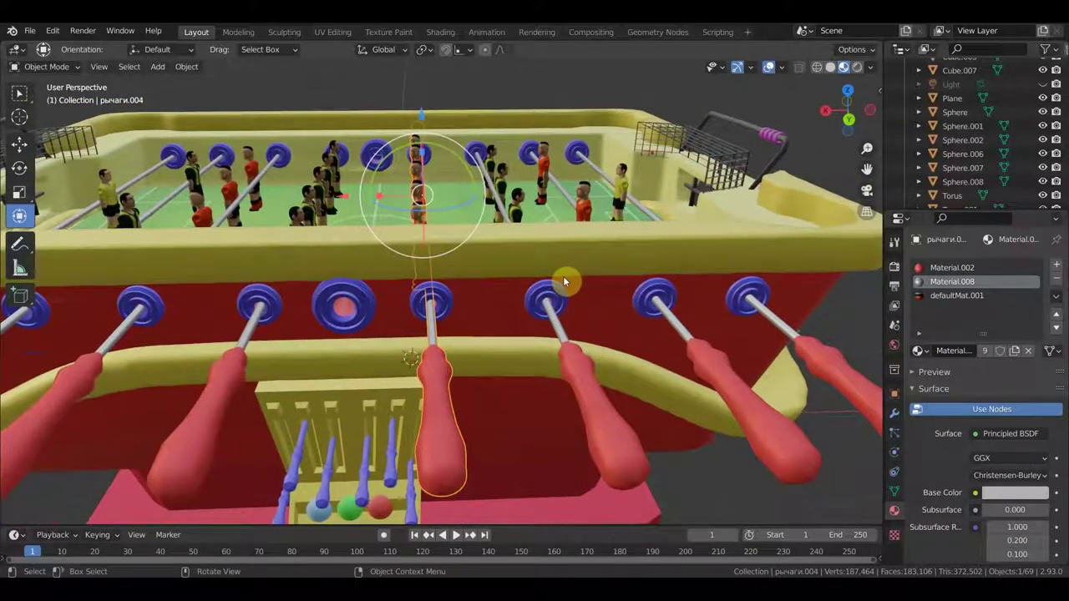
mouse_move(387, 234)
middle_down()
mouse_move(375, 241)
mouse_move(376, 281)
middle_up()
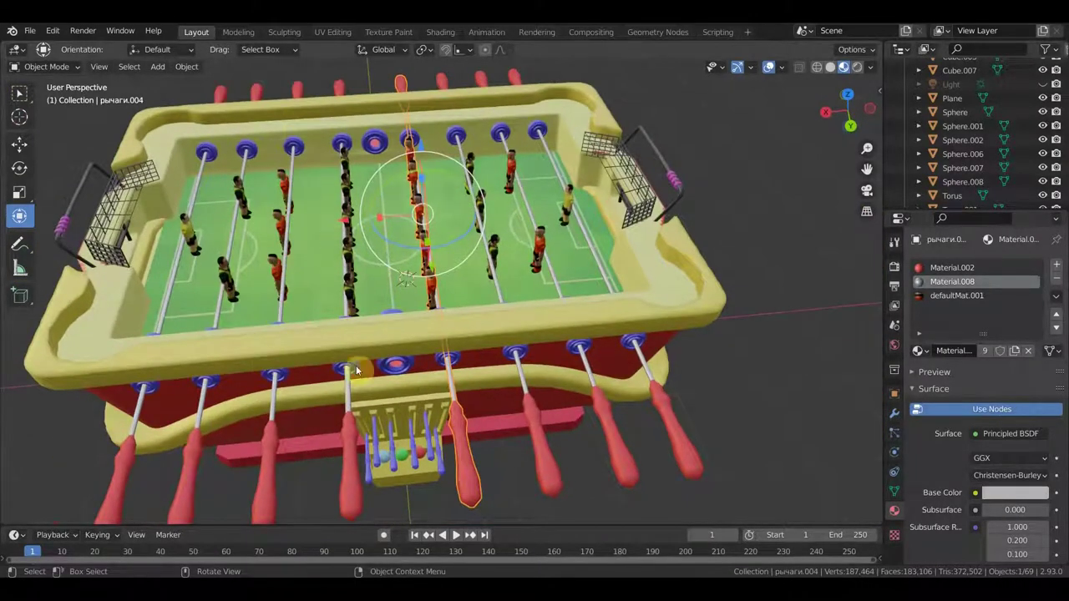
key(n)
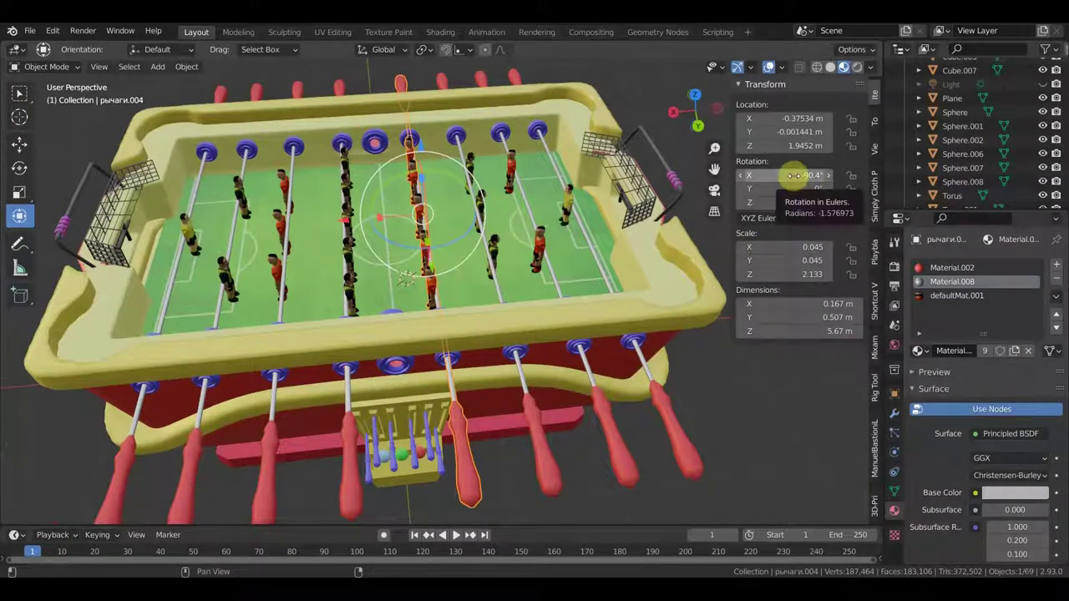
Step: Lock the joined rod's X, Y and Z rotation channels
drag(800, 189, 823, 189)
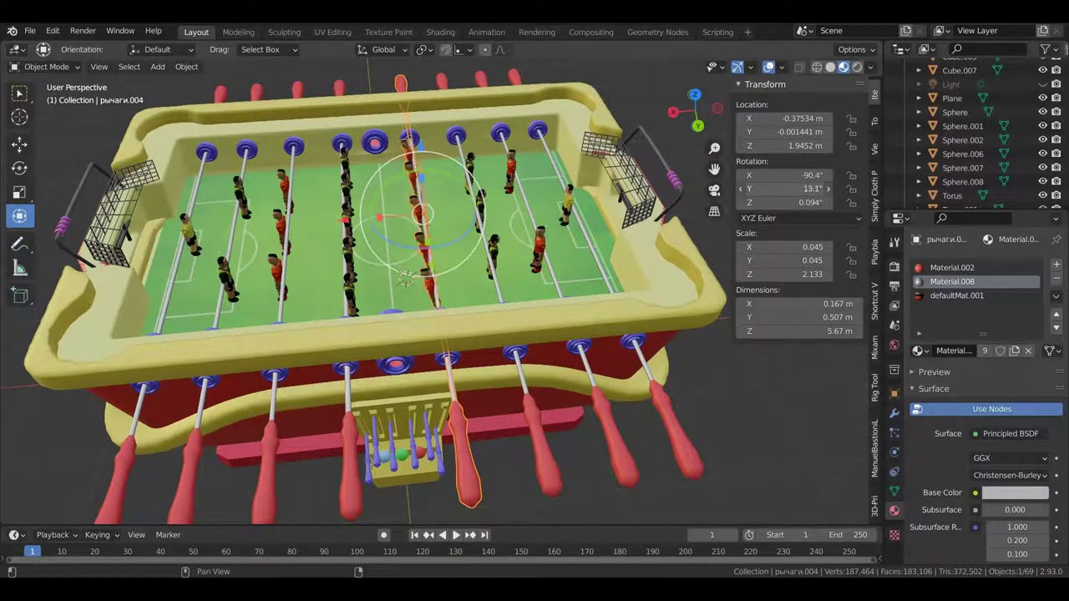
click(851, 175)
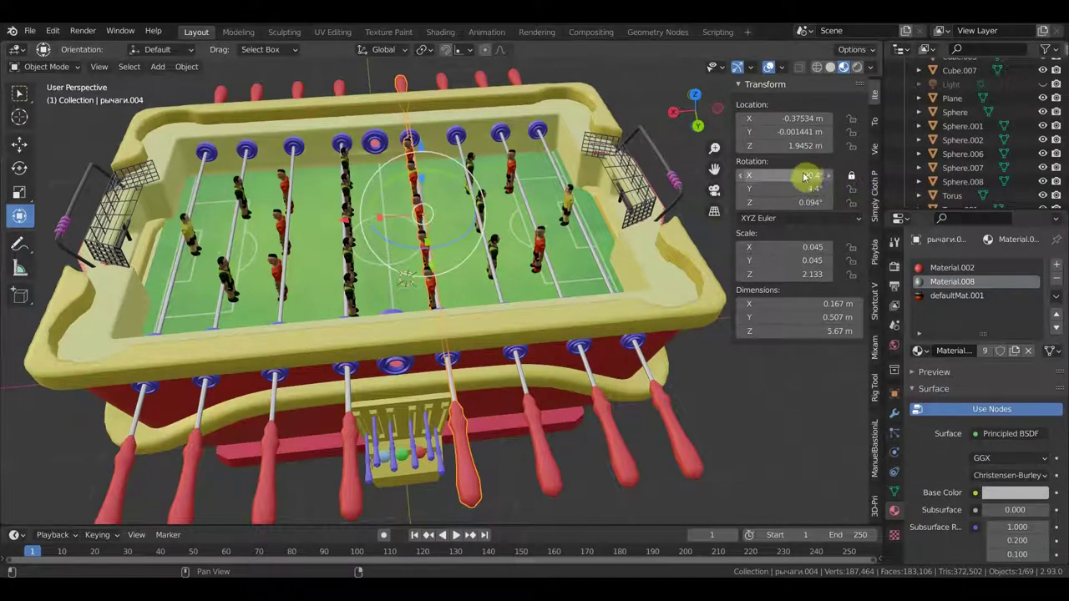
click(851, 203)
click(851, 188)
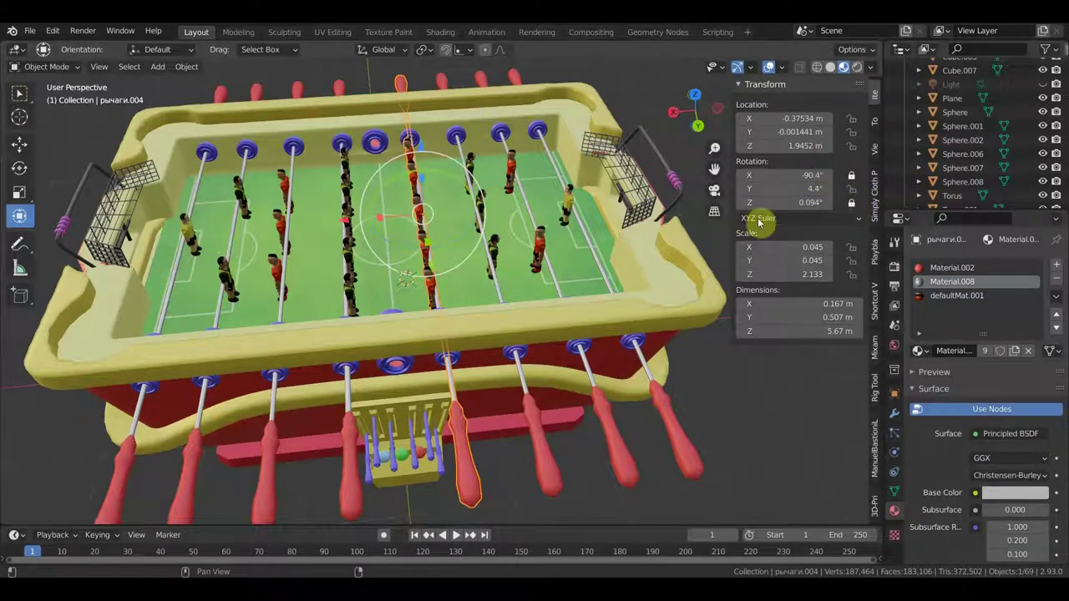
scroll(527, 273, up, 5)
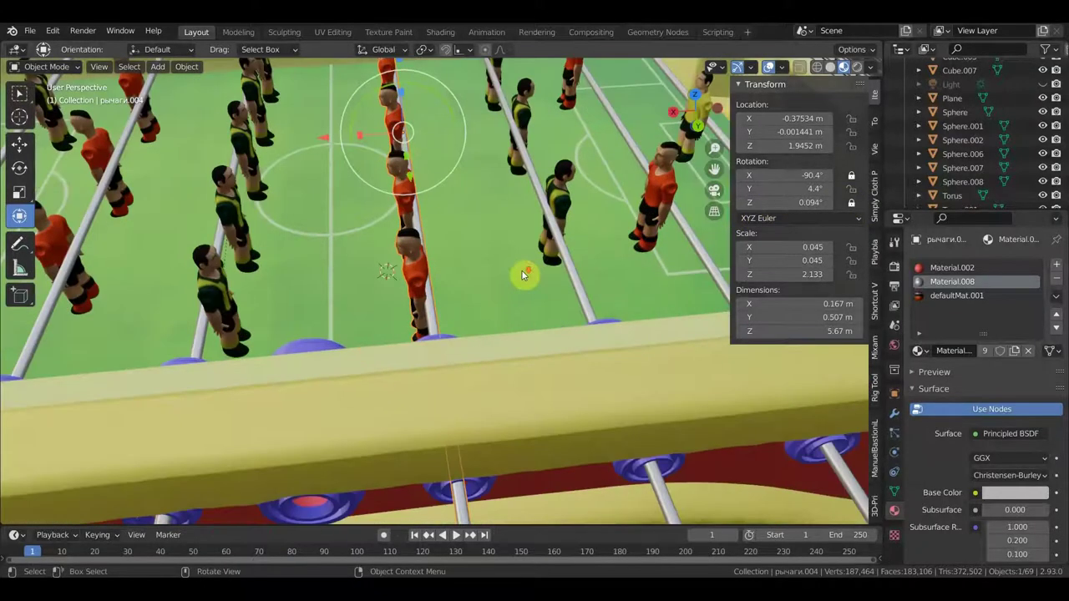
scroll(522, 275, down, 3)
scroll(542, 338, down, 3)
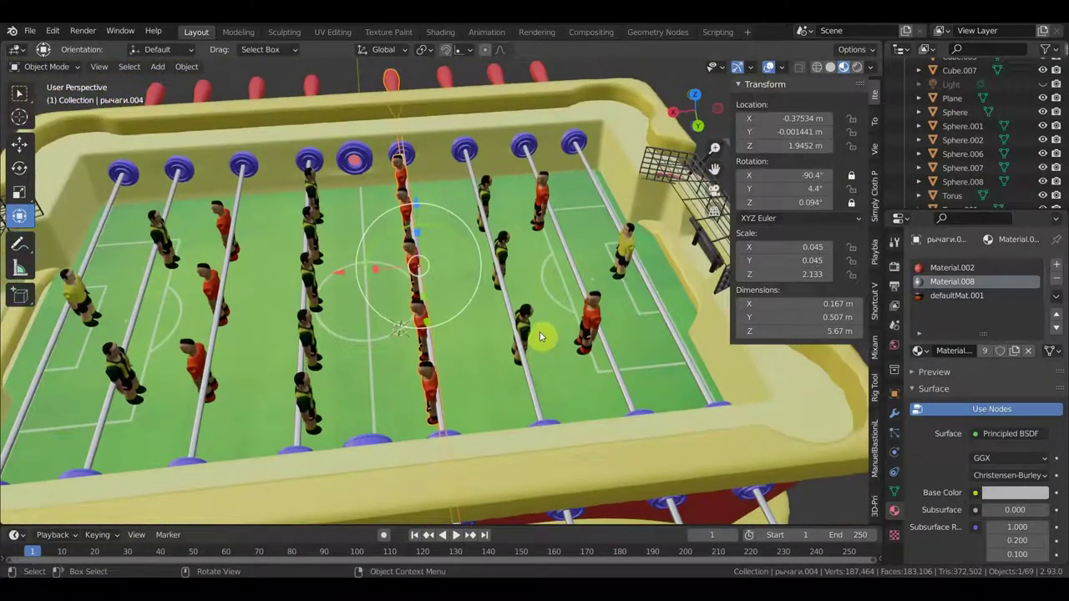
Step: Rotate the rod -67.2° so the red players lean over, then hide the sidebar
key(r)
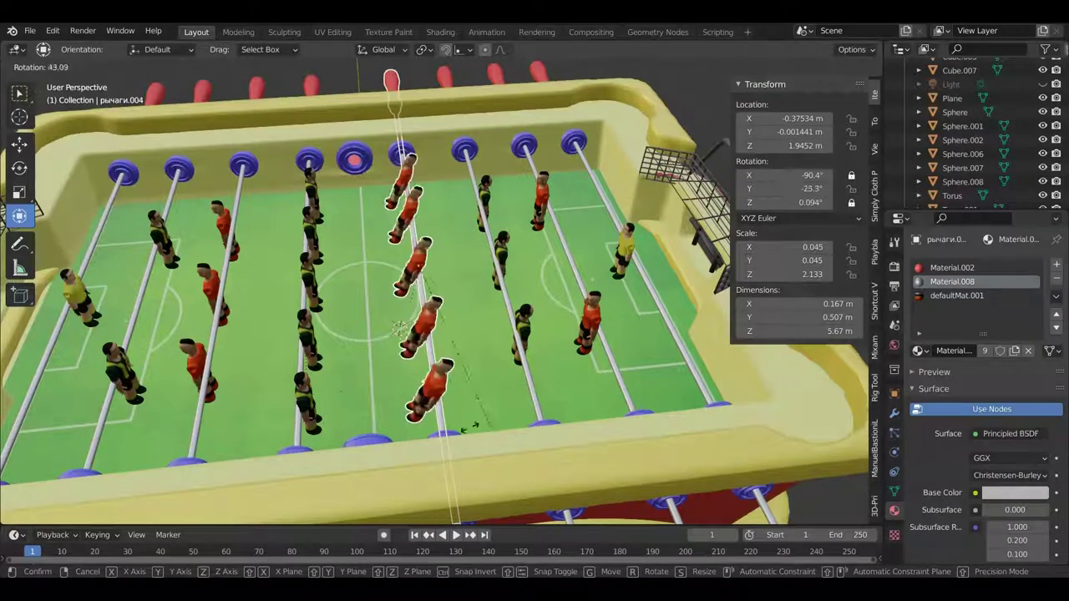
click(417, 267)
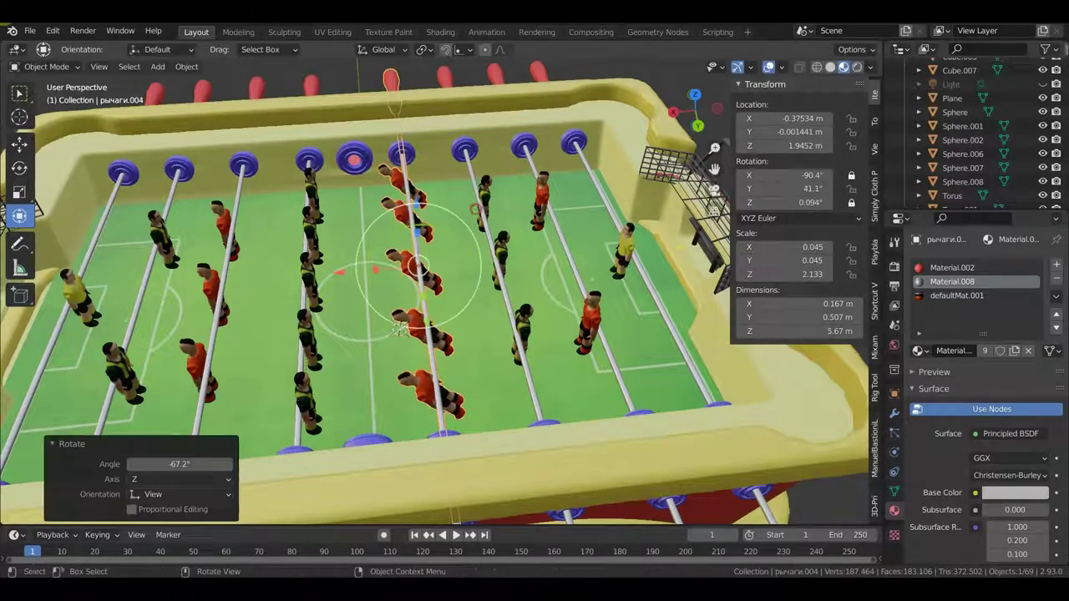
key(n)
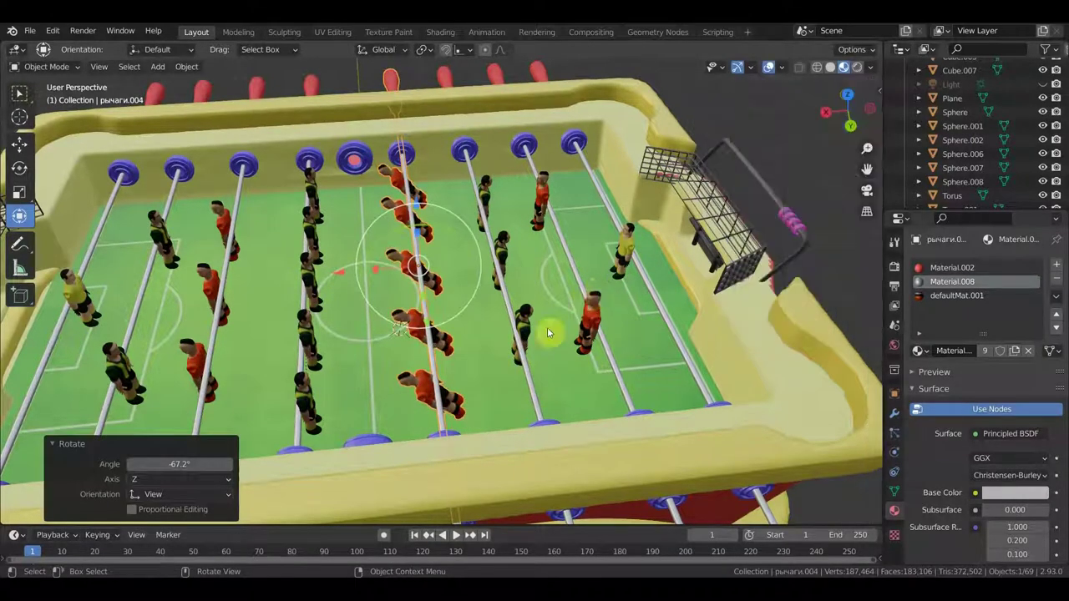
scroll(547, 327, down, 5)
mouse_move(532, 345)
middle_down()
mouse_move(508, 328)
mouse_move(470, 329)
mouse_move(477, 267)
mouse_move(443, 307)
mouse_move(430, 305)
middle_up()
scroll(470, 329, up, 5)
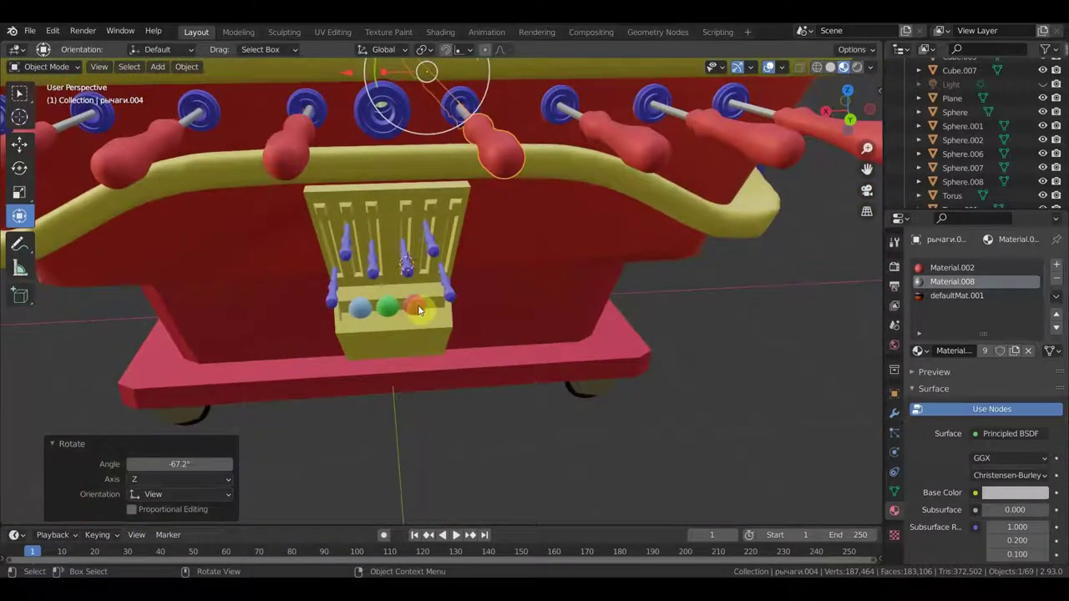
Step: Select the red ball Sphere.006 and lift it out of the front tray
click(420, 311)
key(g)
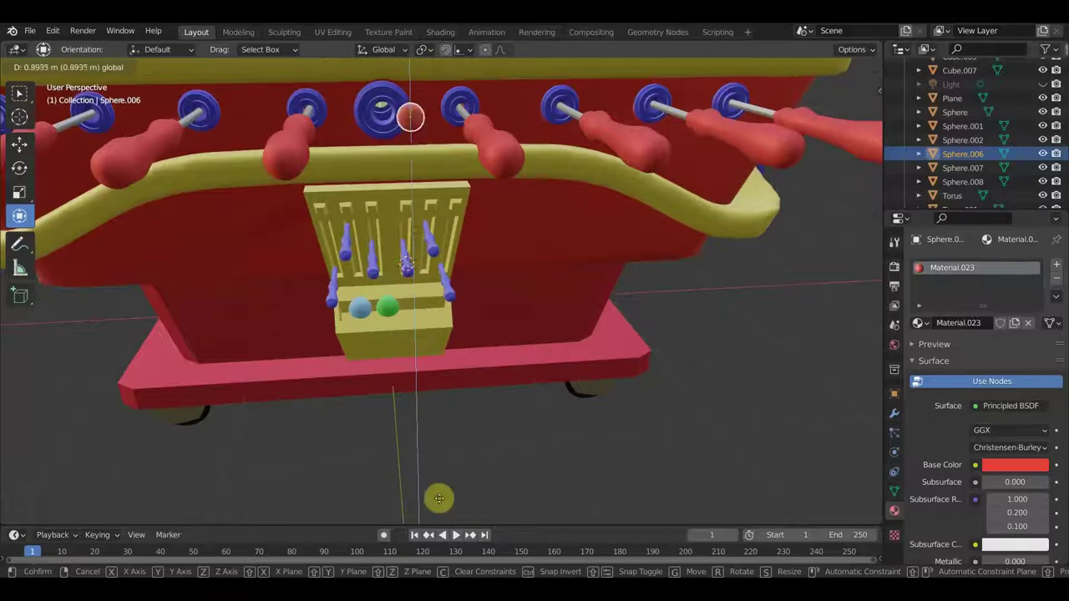
click(440, 495)
mouse_move(520, 442)
middle_down()
mouse_move(572, 345)
mouse_move(573, 517)
middle_up()
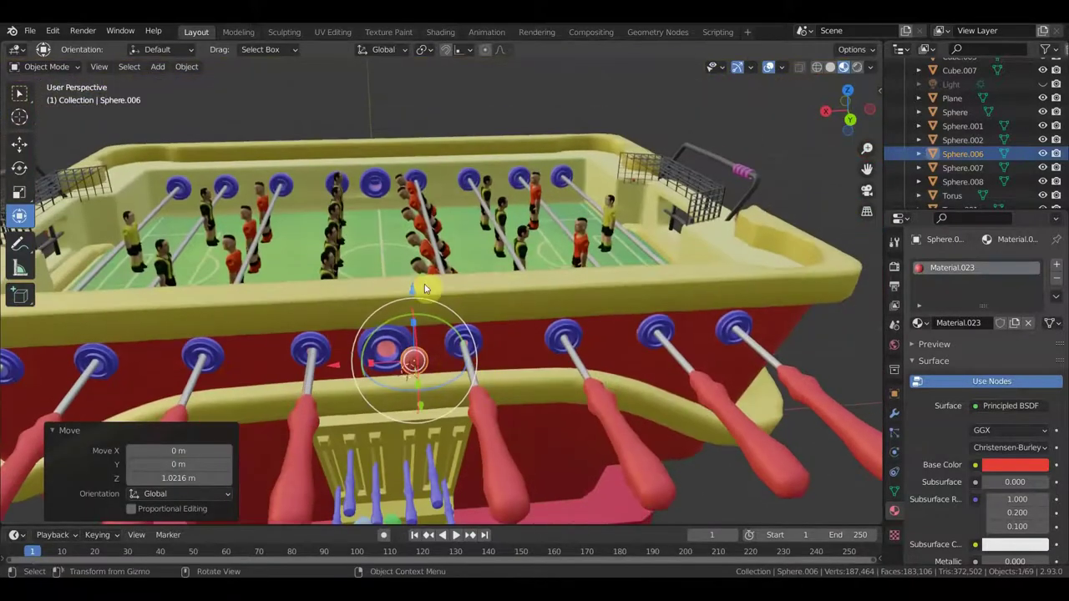
key(g)
key(z)
click(417, 171)
mouse_move(418, 172)
middle_down()
mouse_move(562, 261)
mouse_move(677, 245)
middle_up()
Step: Move the ball along Y and Z until it rests on the field near the centre circle
key(g)
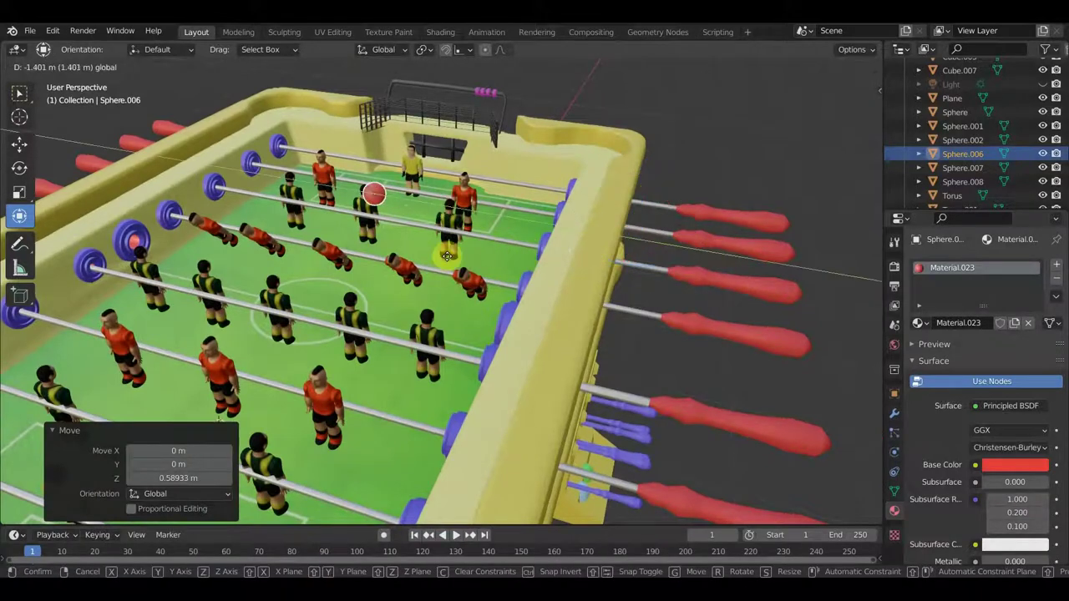
click(447, 256)
key(g)
key(y)
key(z)
click(365, 235)
middle_drag(365, 236, 365, 293)
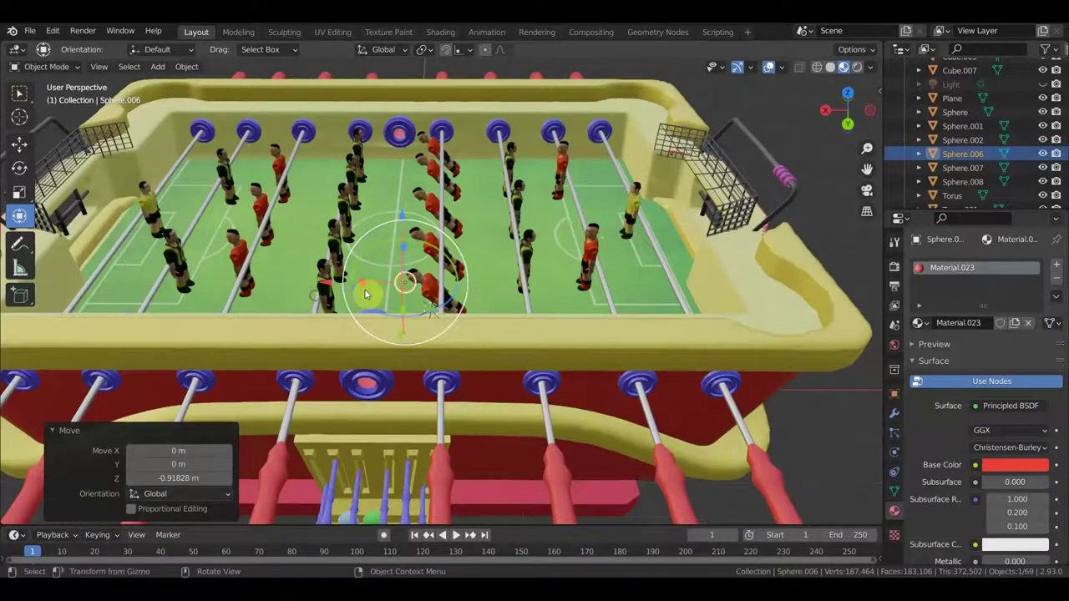
key(g)
key(z)
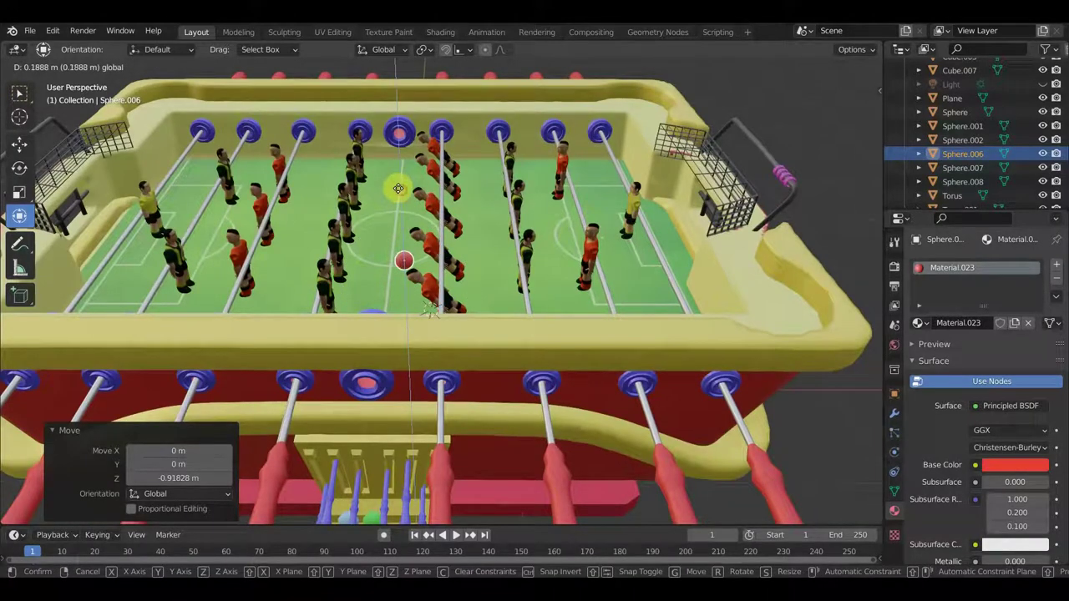
click(399, 186)
scroll(428, 242, up, 3)
mouse_move(428, 242)
middle_down()
mouse_move(470, 246)
mouse_move(513, 322)
middle_up()
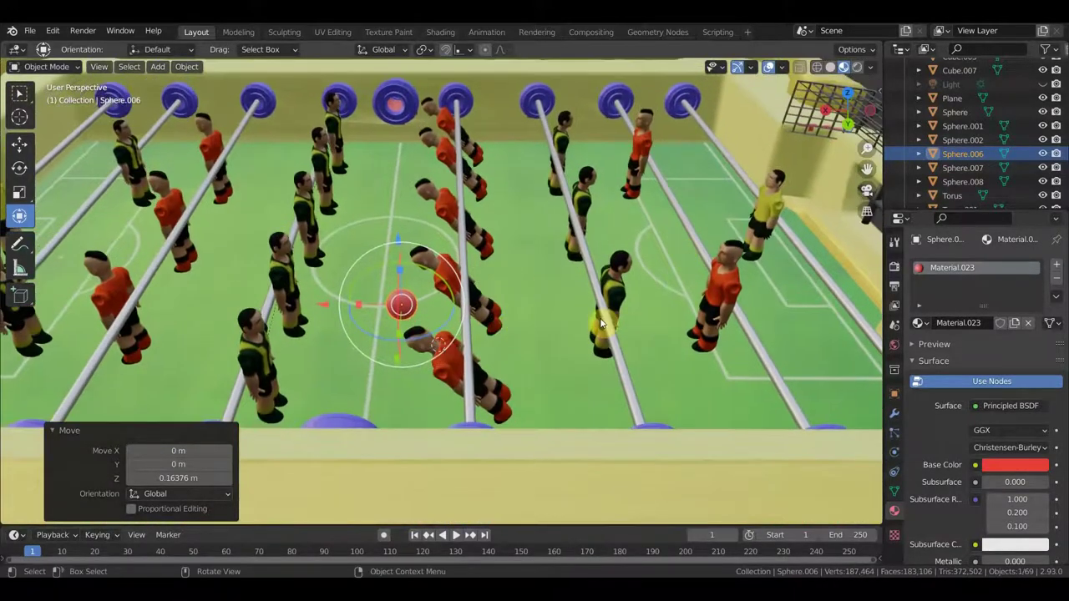
mouse_move(600, 323)
middle_down()
mouse_move(665, 305)
mouse_move(616, 316)
mouse_move(544, 300)
mouse_move(592, 317)
mouse_move(561, 369)
mouse_move(519, 370)
mouse_move(573, 310)
mouse_move(527, 325)
mouse_move(535, 321)
middle_up()
Step: Rotate rod рычаги.004 45.1° to stand its players upright, and enlarge the timeline
click(464, 288)
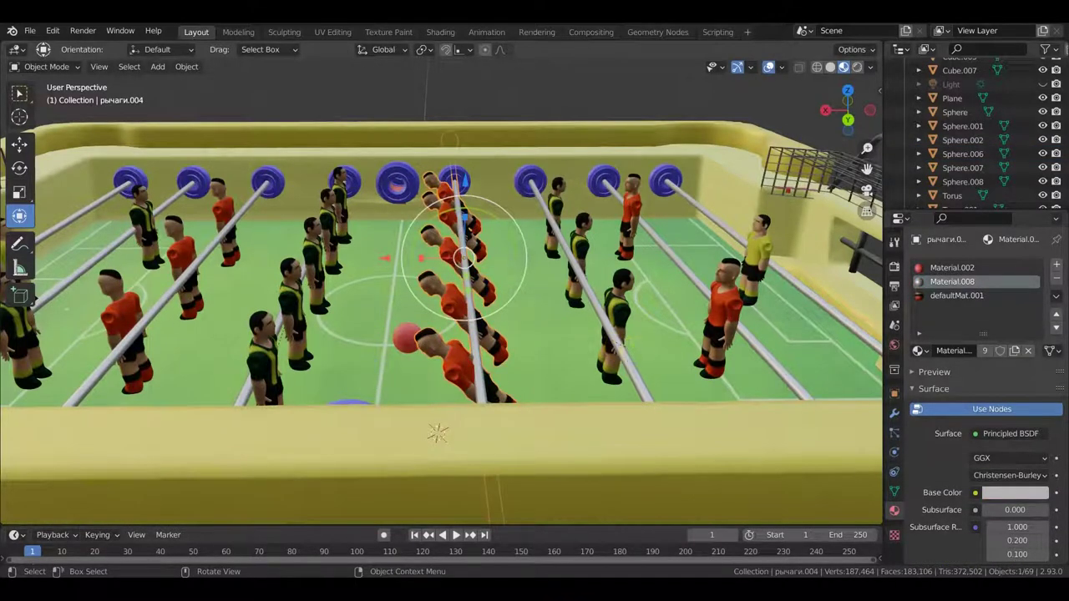
key(r)
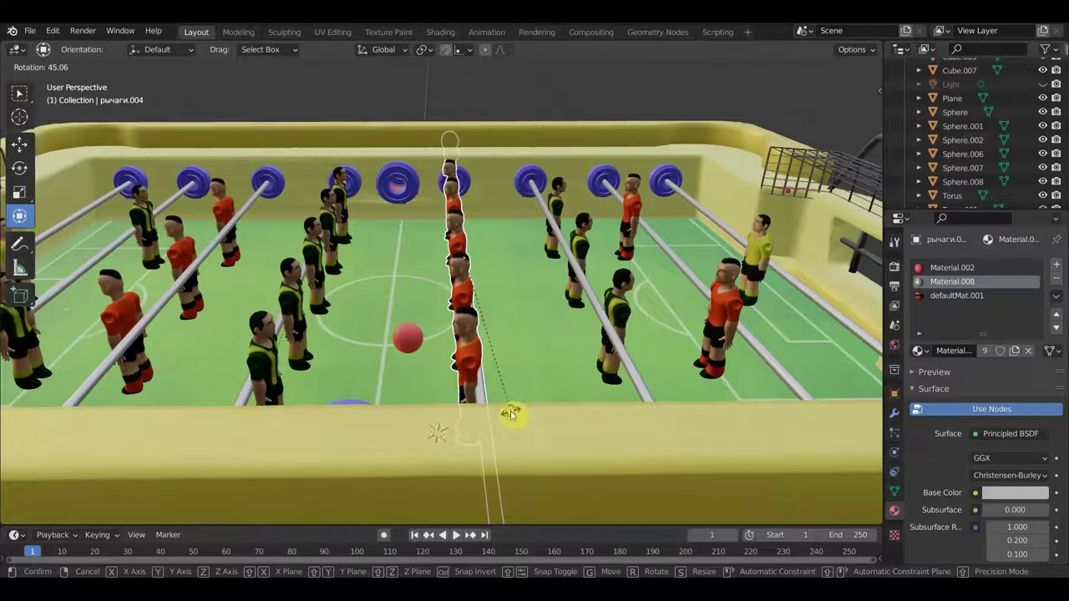
click(511, 413)
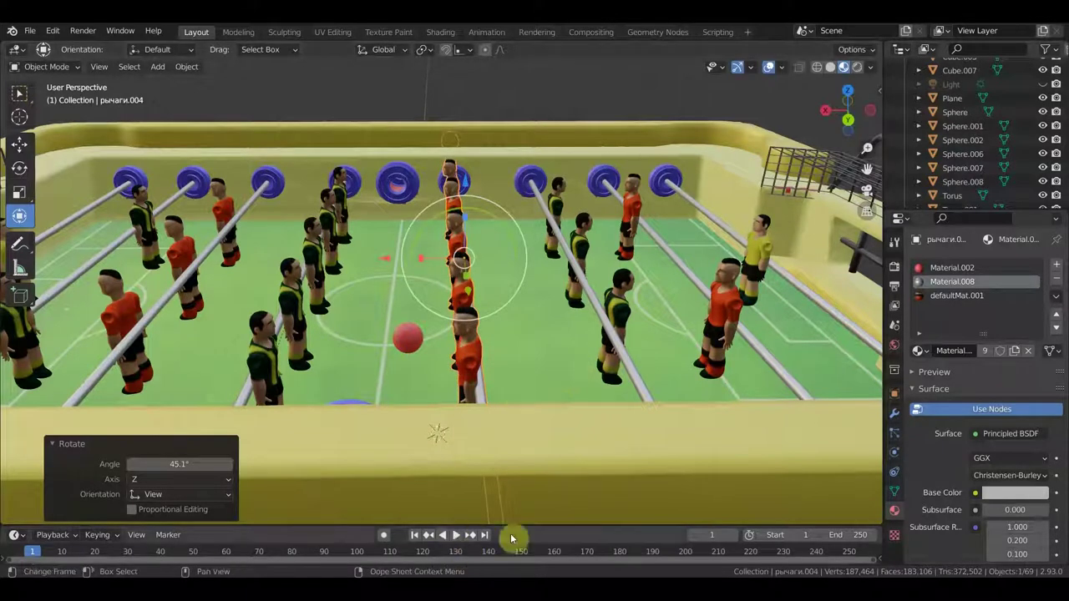
drag(526, 526, 530, 451)
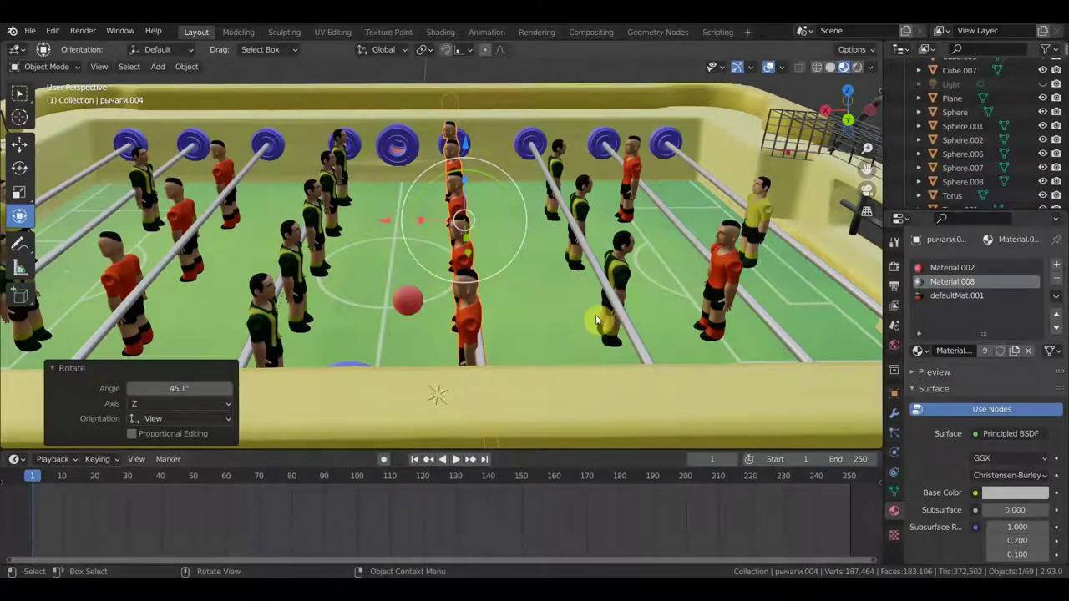
key(a)
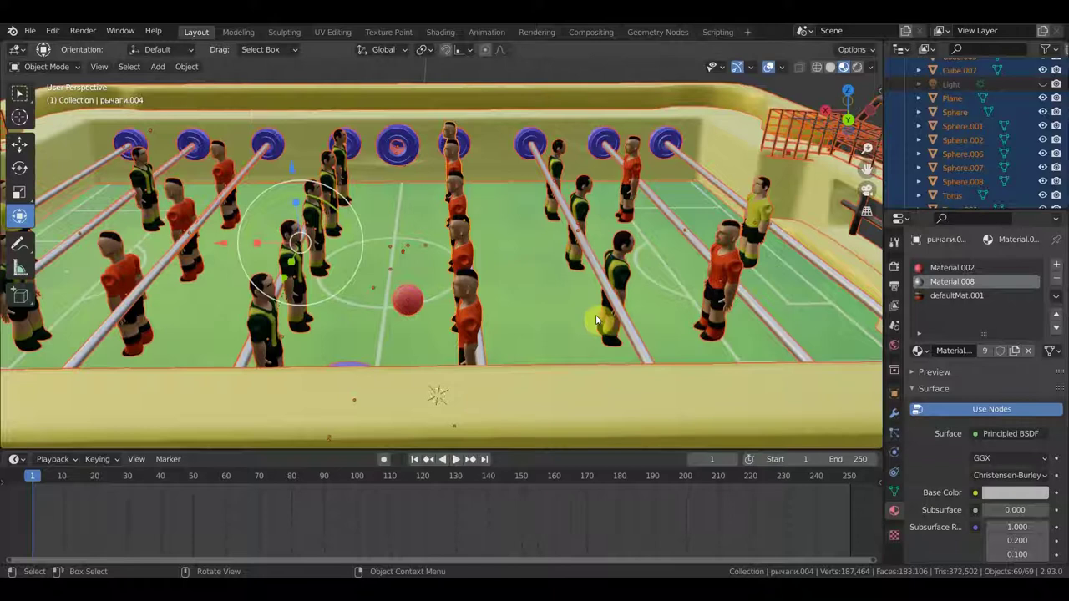
Step: Key rotation for all objects and the Plane's location at frame 1
key(i)
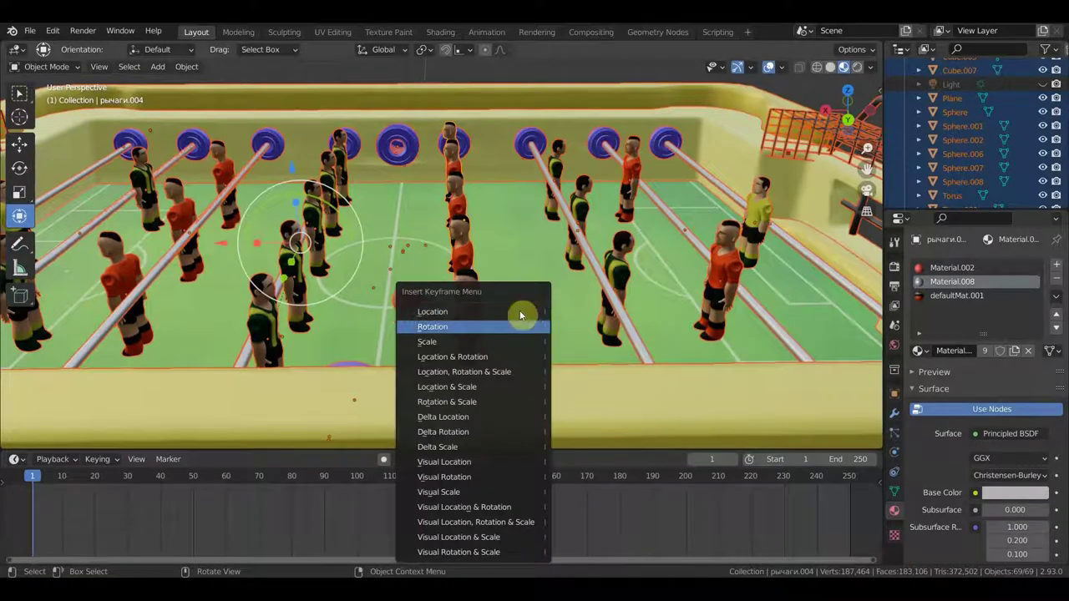
click(460, 261)
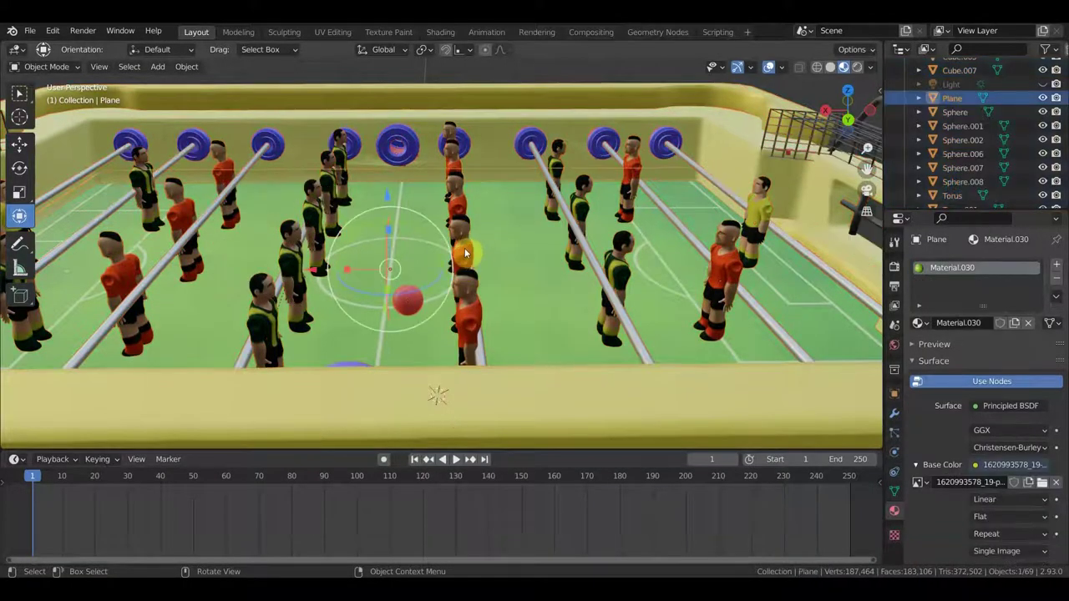
key(i)
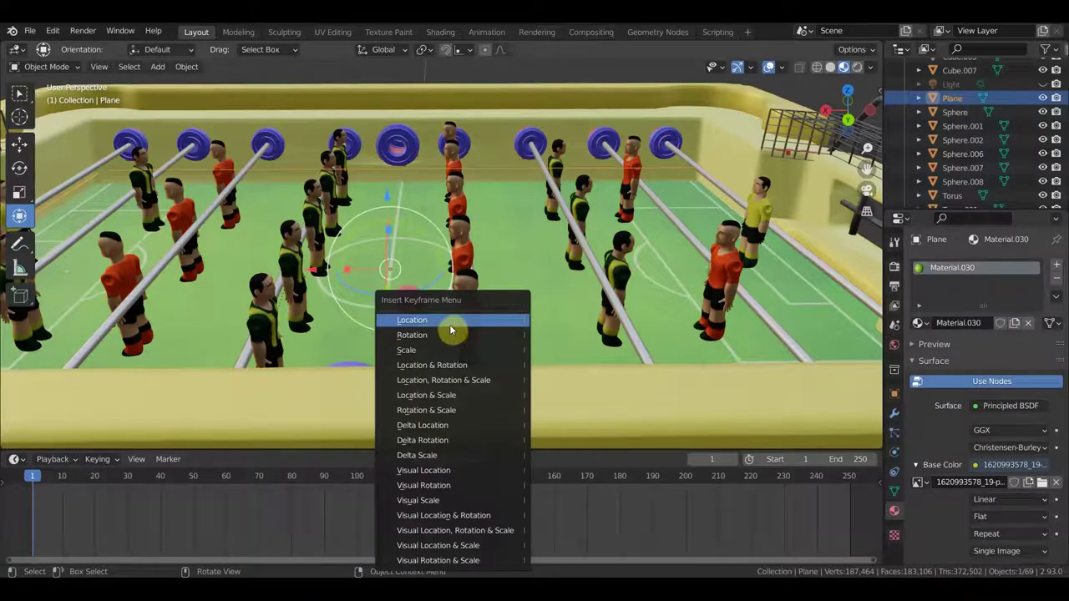
click(459, 366)
Step: Key the red ball Sphere.006's location and rotation at frame 1
middle_drag(475, 305, 495, 300)
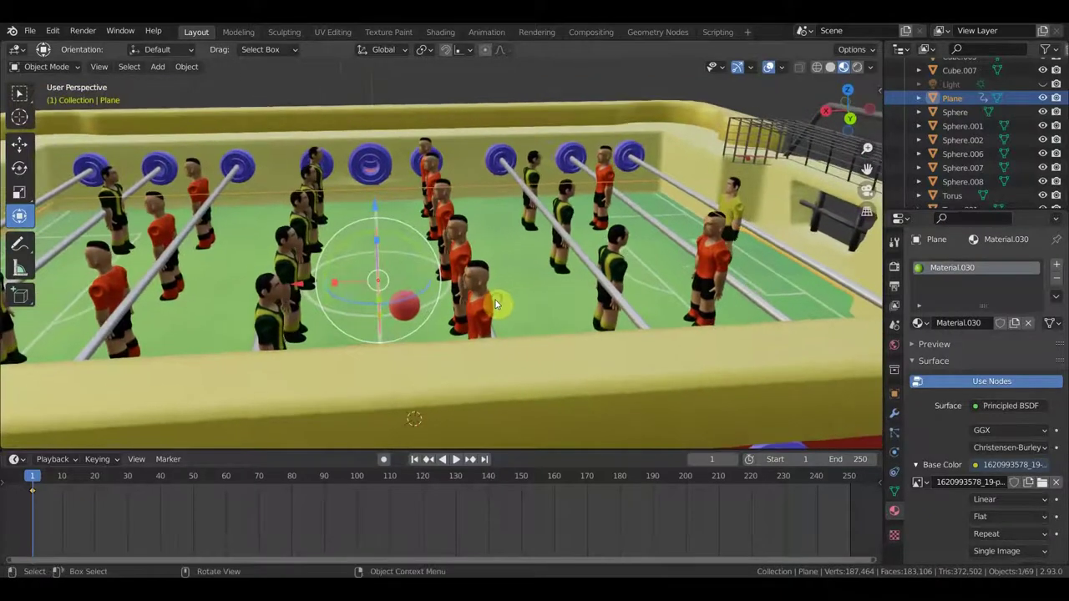
click(405, 317)
key(i)
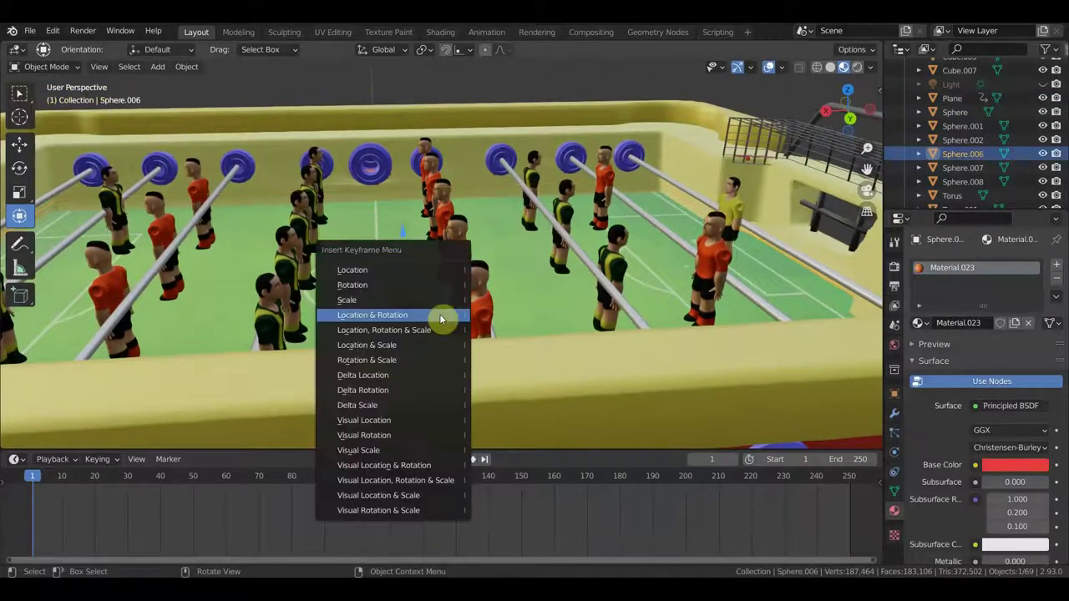
click(408, 315)
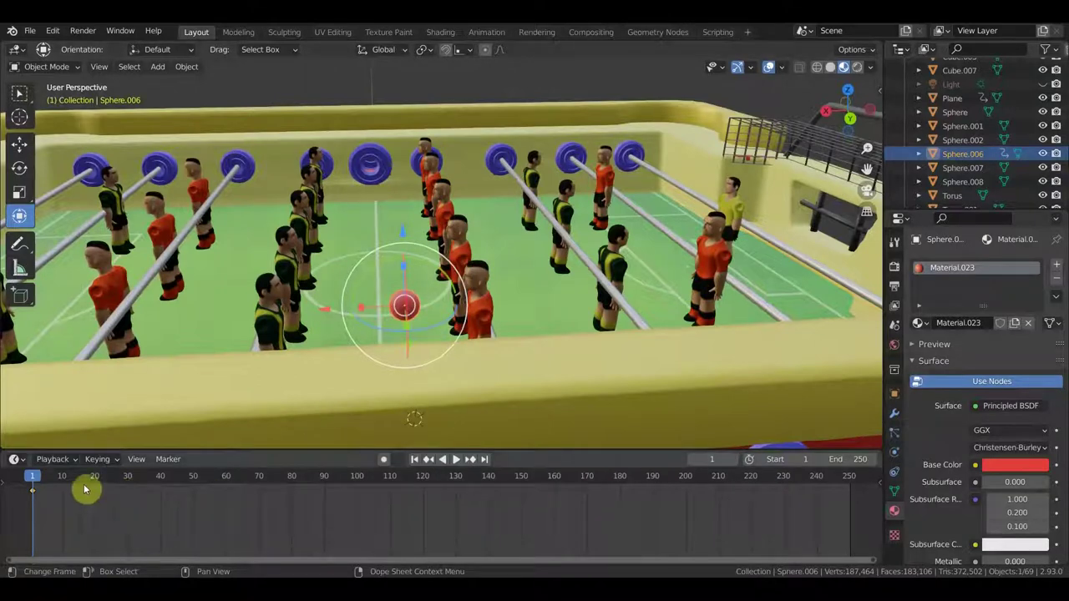
Step: At frame 10, rotate rod рычаги.004 to 63.4° for the kick
drag(41, 480, 62, 477)
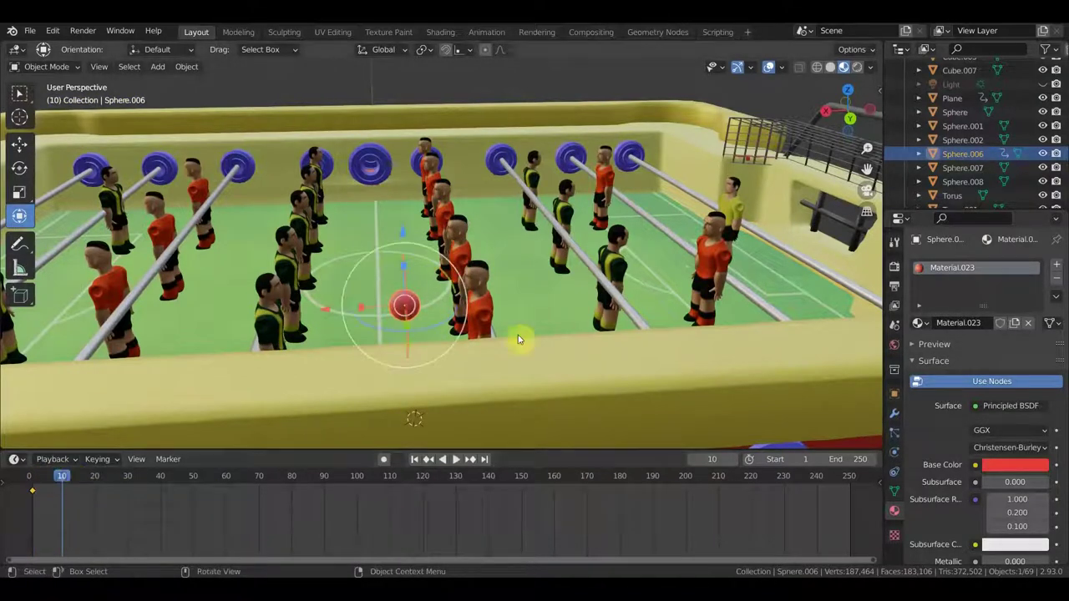
click(470, 247)
middle_drag(511, 267, 518, 283)
key(r)
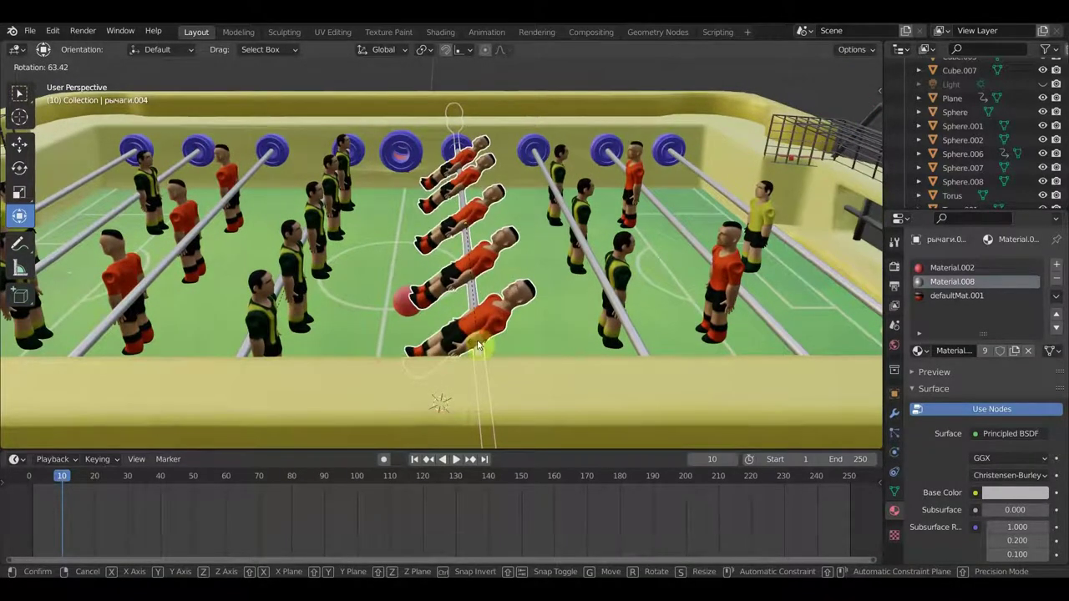
click(486, 316)
shift+middle_drag(486, 321, 643, 340)
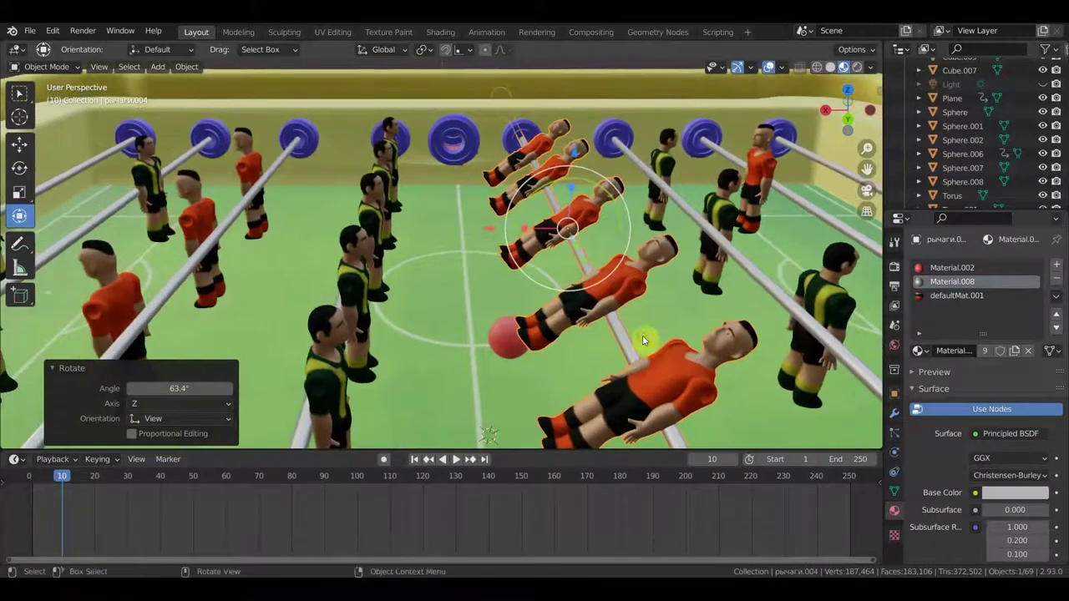
Step: Shift the red ball slightly along Y and then -0.10321 m along X
click(510, 338)
mouse_move(534, 341)
middle_down()
mouse_move(638, 383)
mouse_move(719, 387)
mouse_move(570, 325)
mouse_move(415, 287)
mouse_move(347, 248)
mouse_move(447, 313)
middle_up()
key(g)
key(y)
click(518, 302)
key(g)
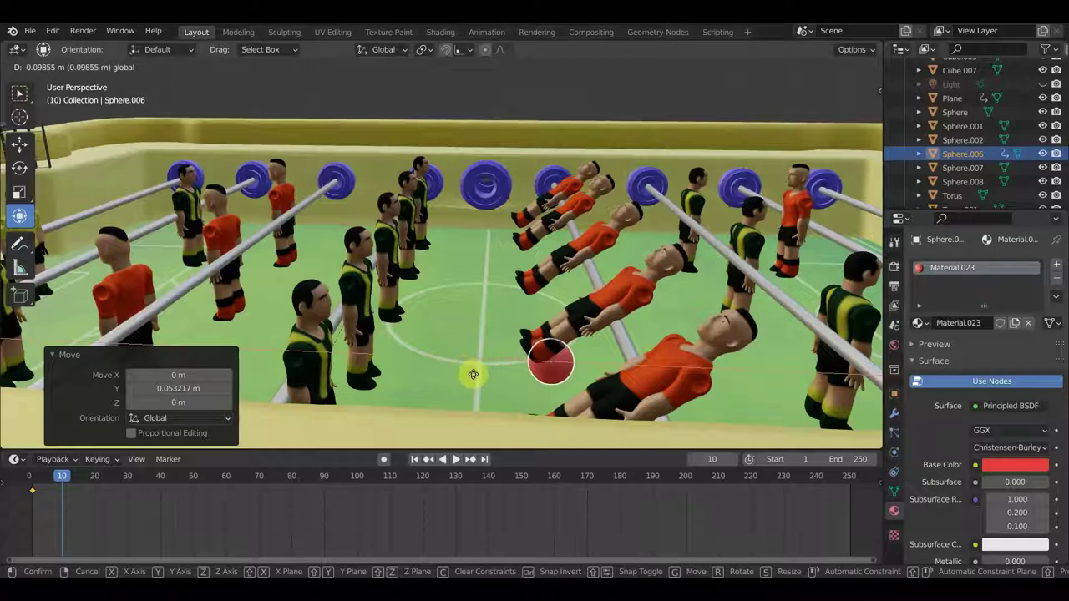
click(473, 375)
middle_drag(477, 375, 568, 370)
mouse_move(668, 345)
middle_down()
mouse_move(608, 310)
mouse_move(620, 345)
mouse_move(643, 324)
middle_up()
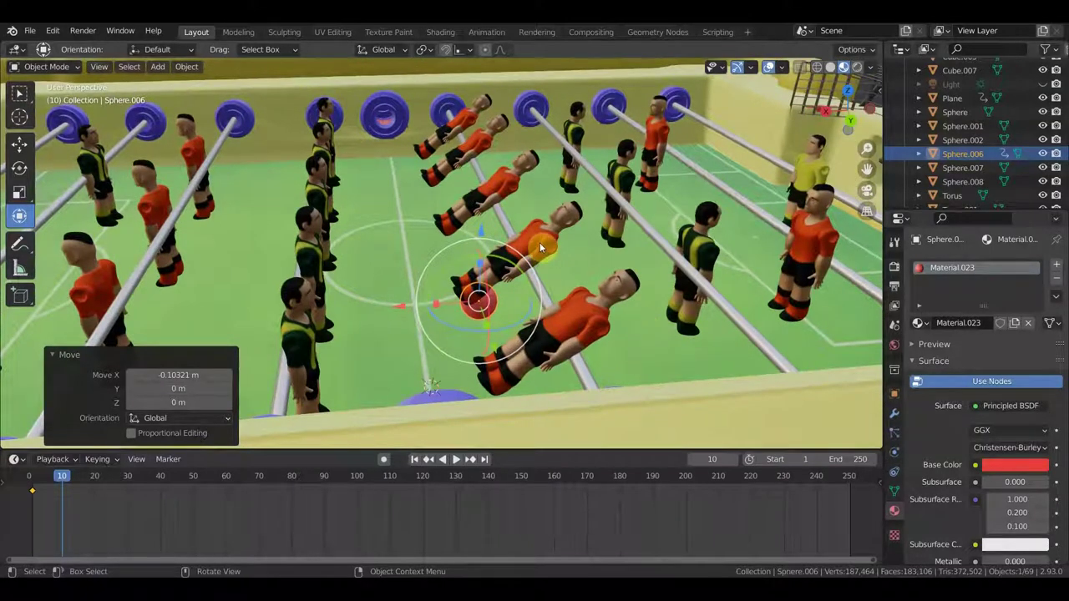
Step: Key the ball's and the rod's location and rotation at frame 10
key(i)
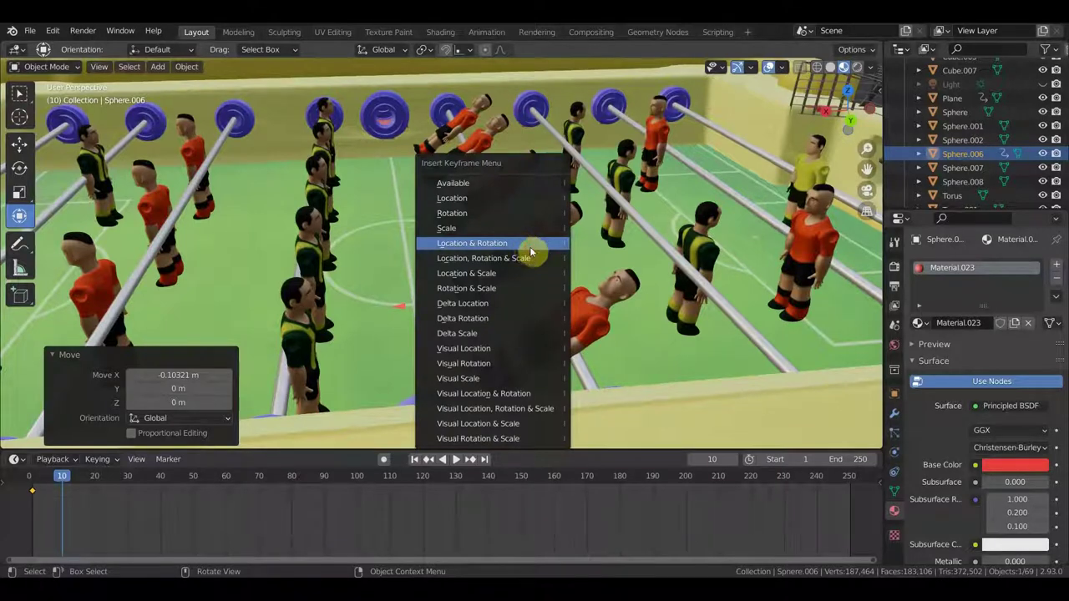
click(536, 243)
click(532, 253)
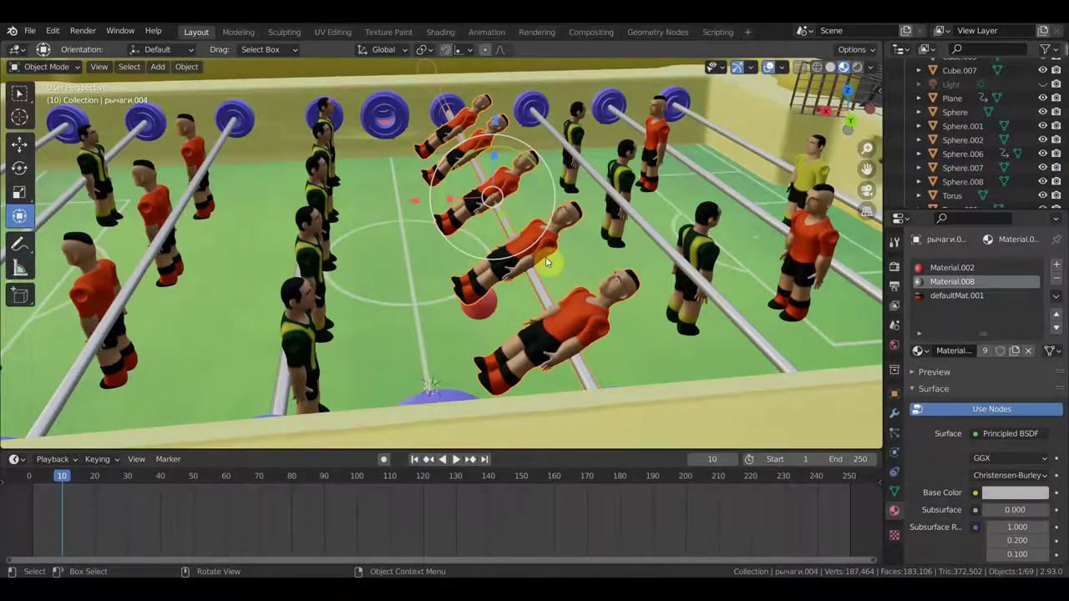
key(i)
click(545, 256)
drag(59, 485, 34, 487)
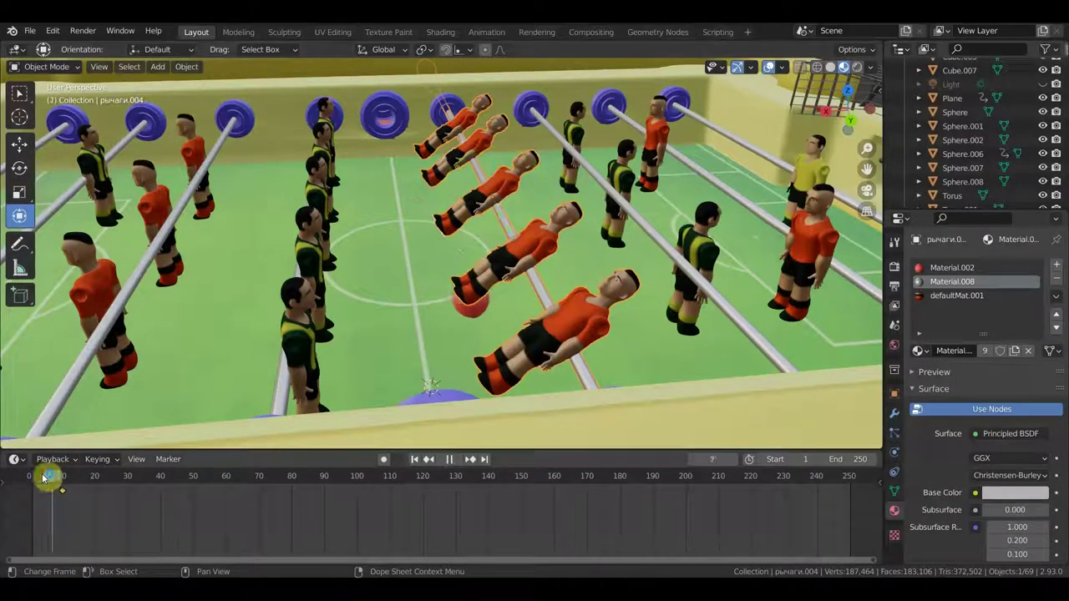
Step: Play back the kick animation, stop it, and reselect the middle rod
key(space)
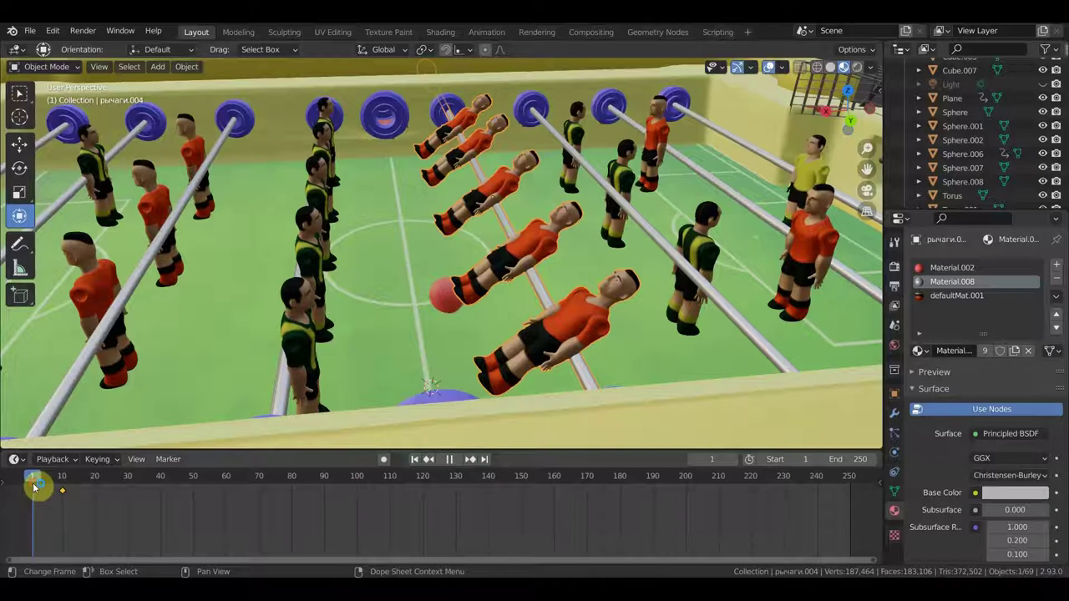
key(space)
click(500, 276)
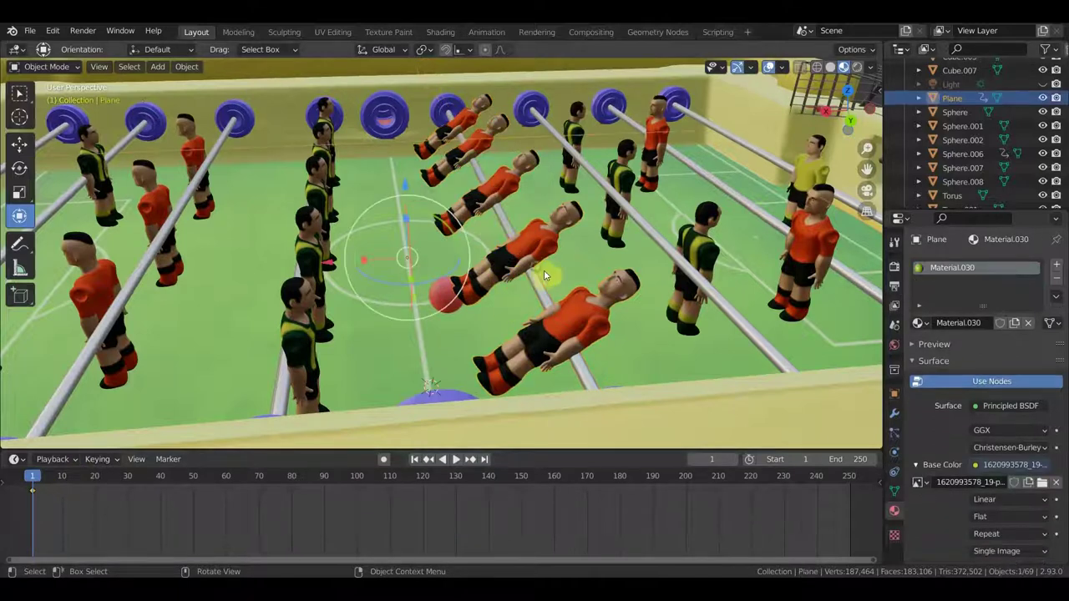
middle_drag(544, 270, 520, 252)
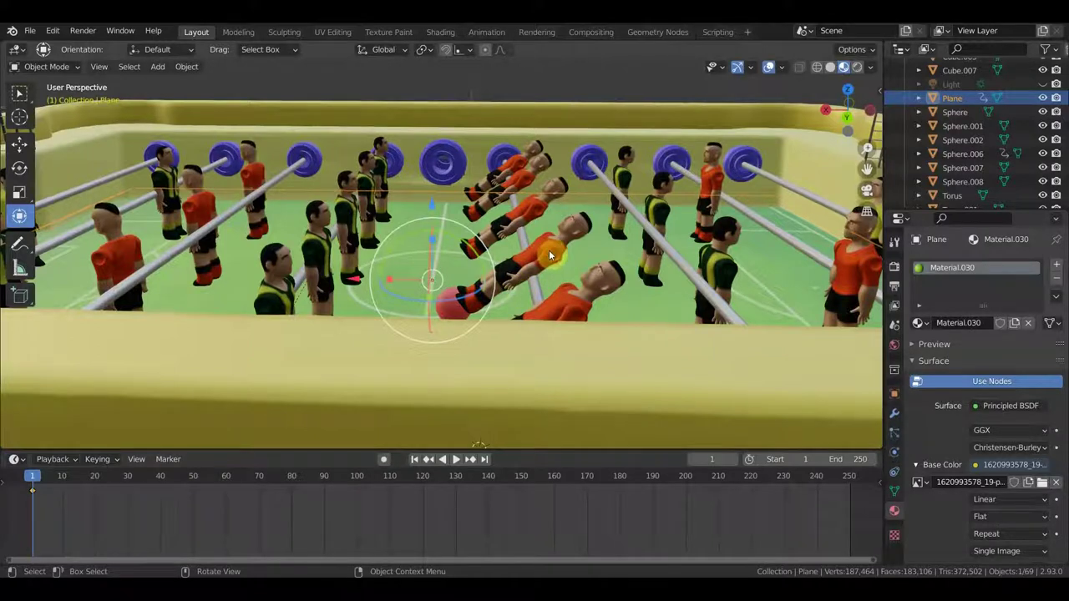
click(548, 250)
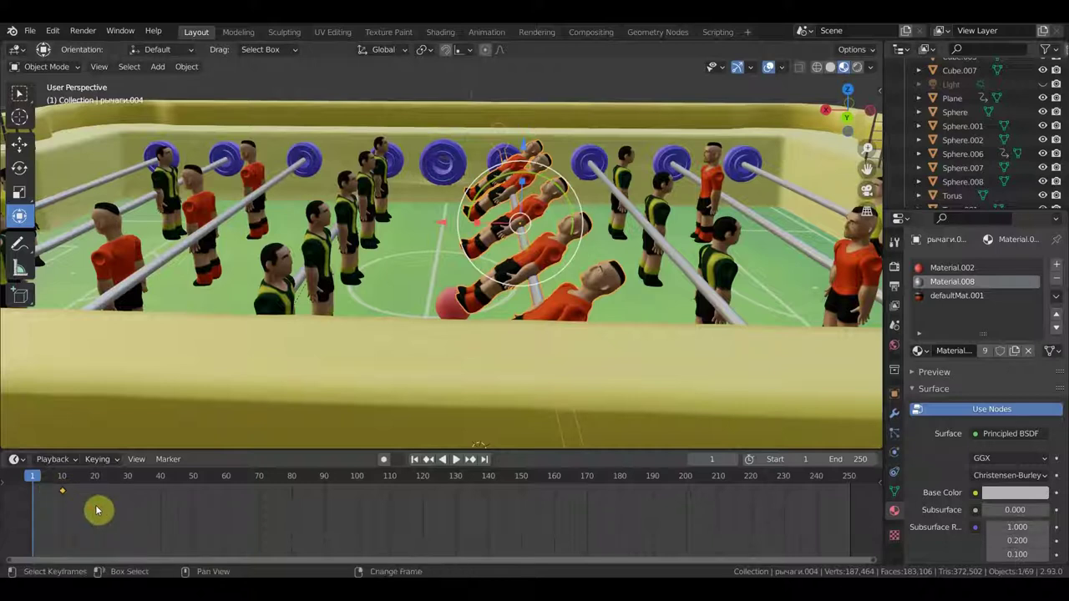
Step: Duplicate the rod's keyframe back toward frame 1, then start turning the rod at frame 21
key(shift+d)
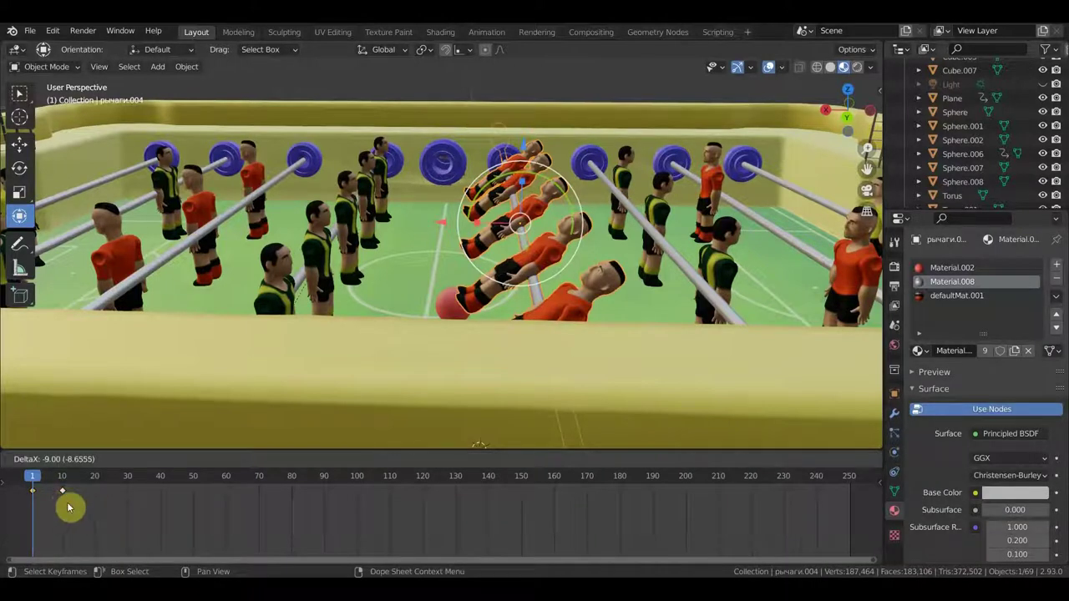
click(70, 506)
click(98, 483)
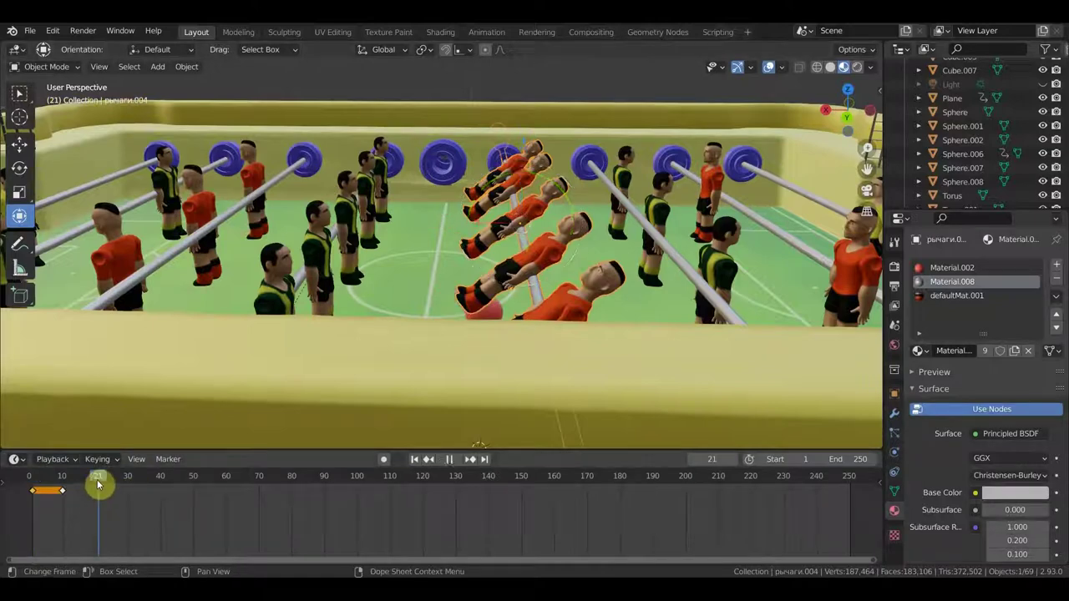
middle_drag(396, 312, 406, 305)
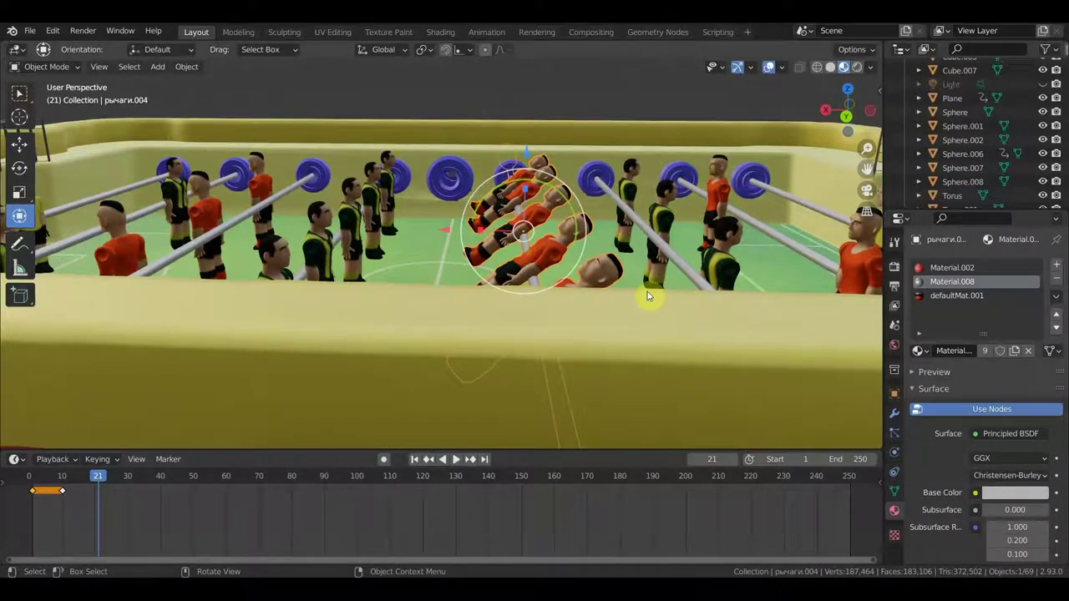
key(r)
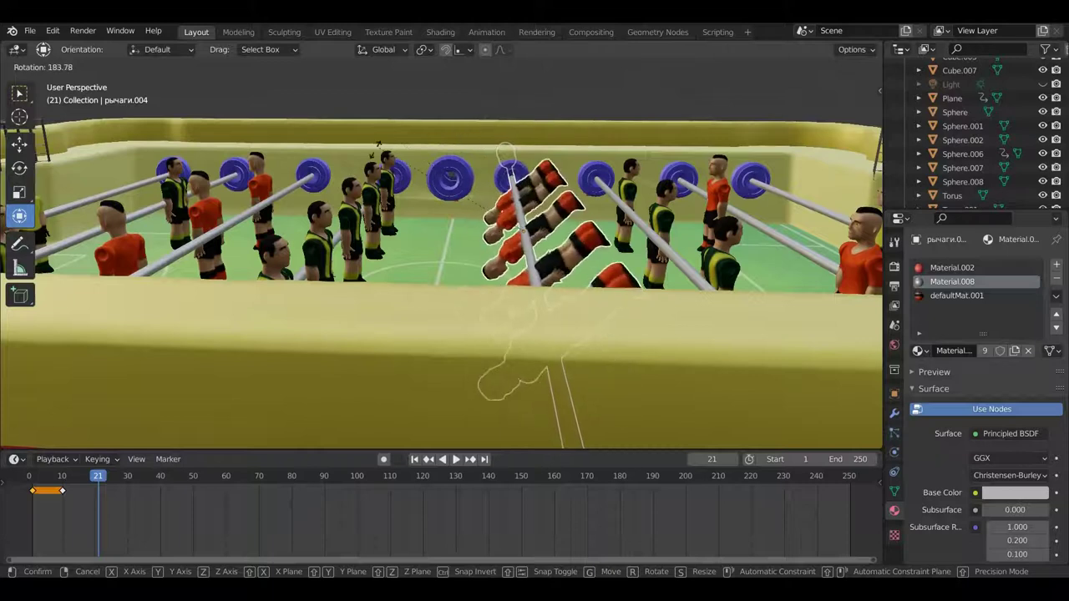
Step: Key the rod's location and rotation at frame 21 after its roughly 179° turn
click(447, 192)
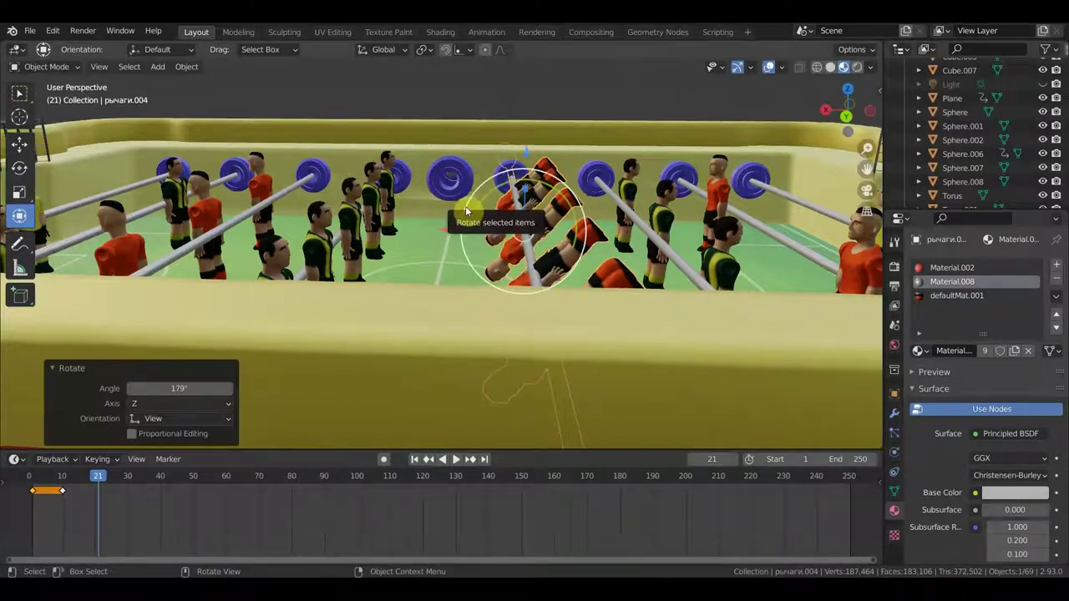
key(i)
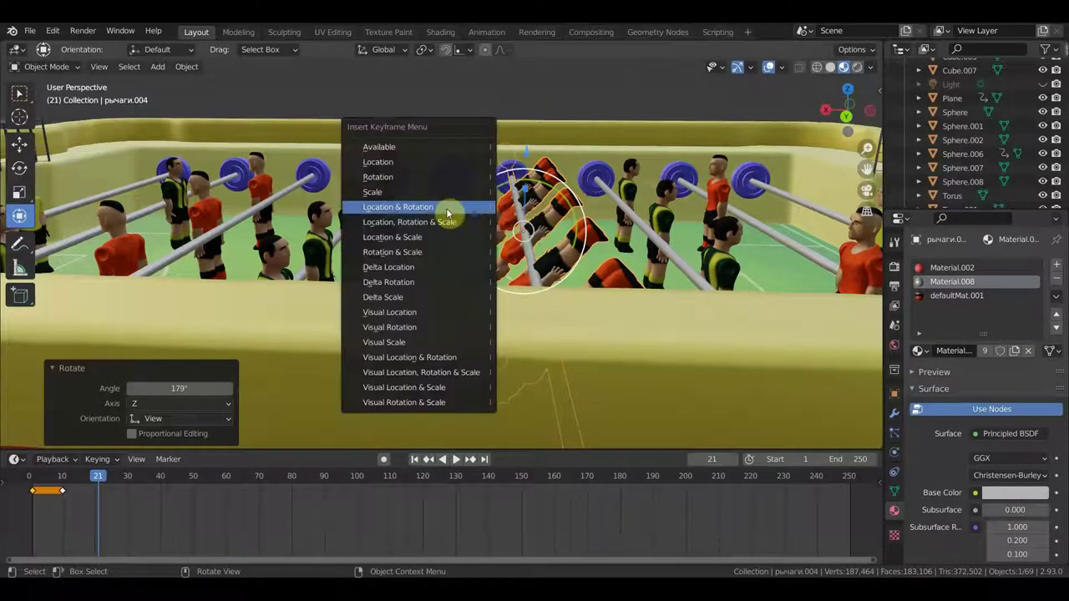
click(450, 214)
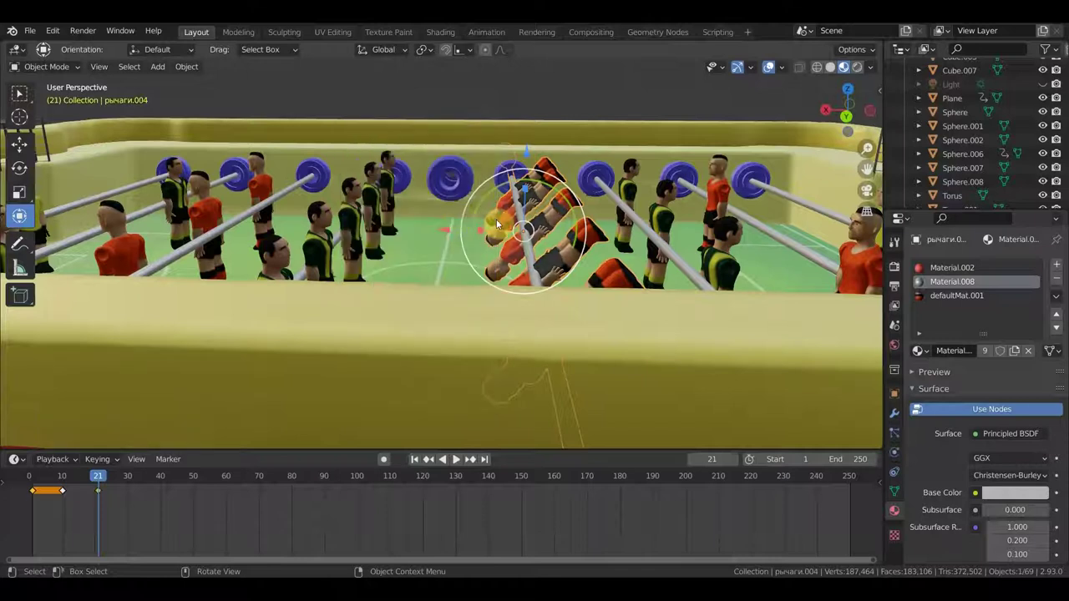
Step: At frame 30, rotate the rod to 74.9° and key its location and rotation
click(127, 479)
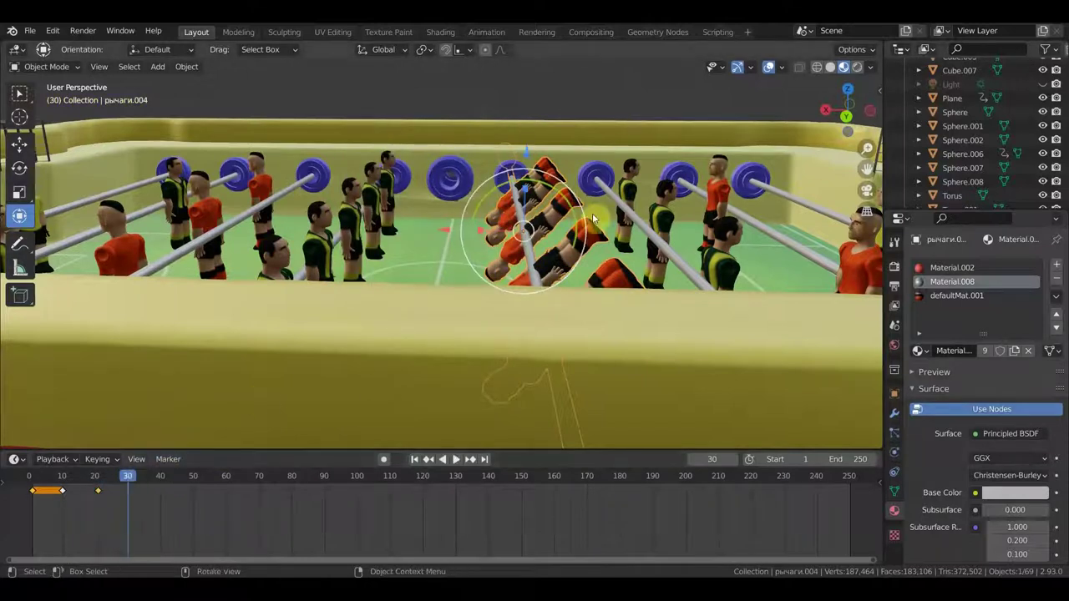
key(i)
click(624, 241)
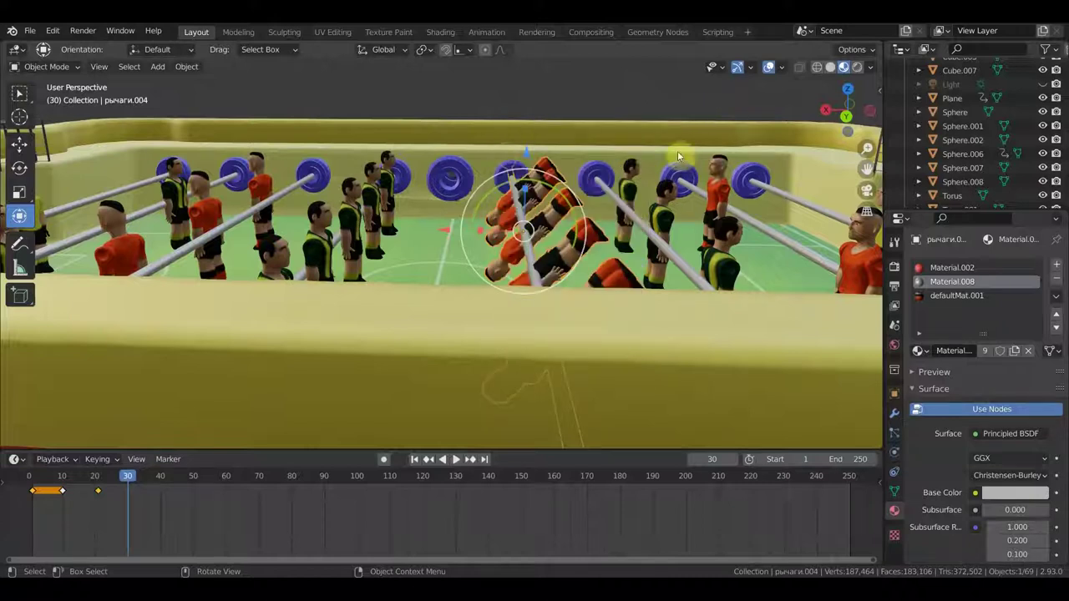
key(r)
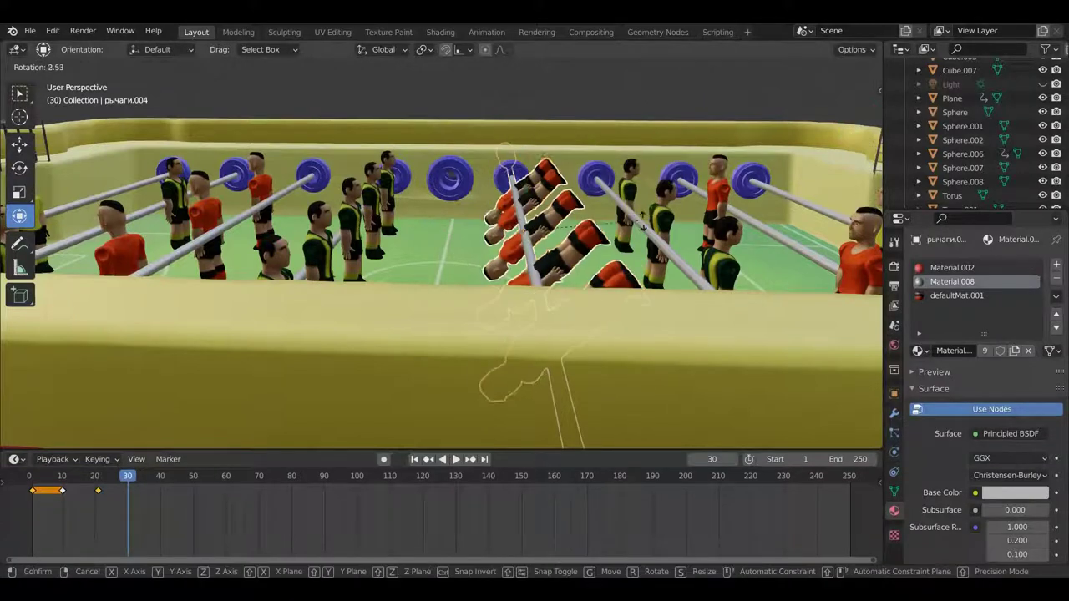
click(504, 333)
middle_drag(505, 333, 584, 324)
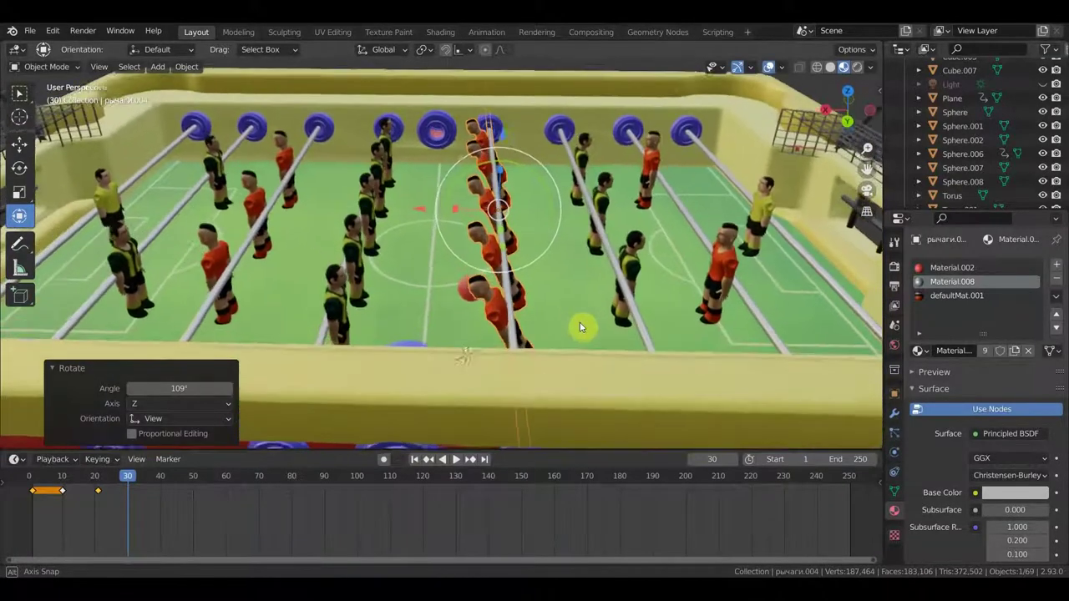
key(r)
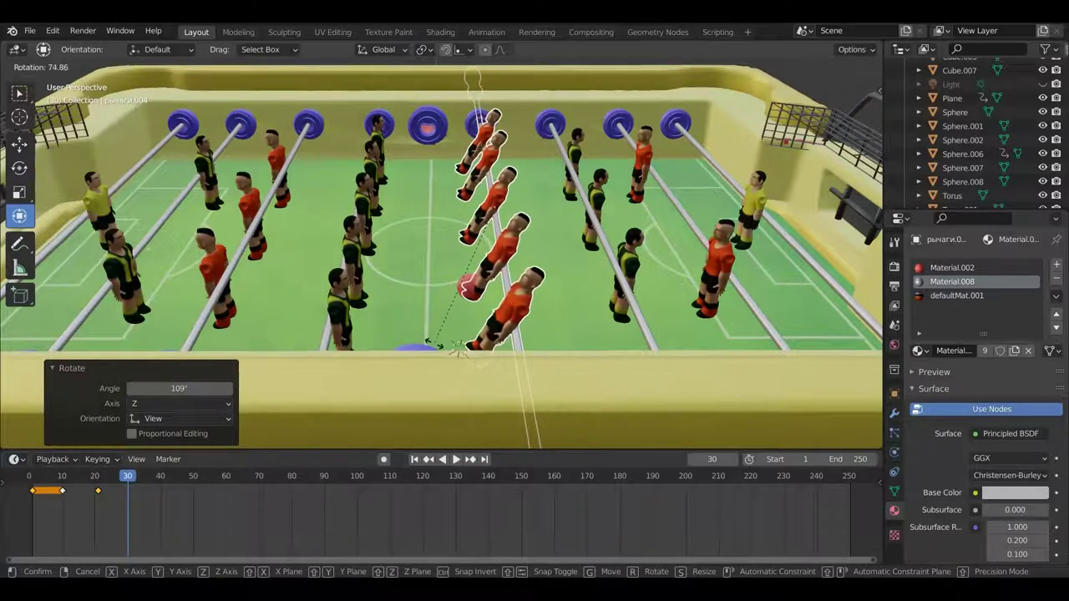
click(438, 349)
mouse_move(438, 348)
middle_down()
mouse_move(535, 319)
mouse_move(493, 337)
middle_up()
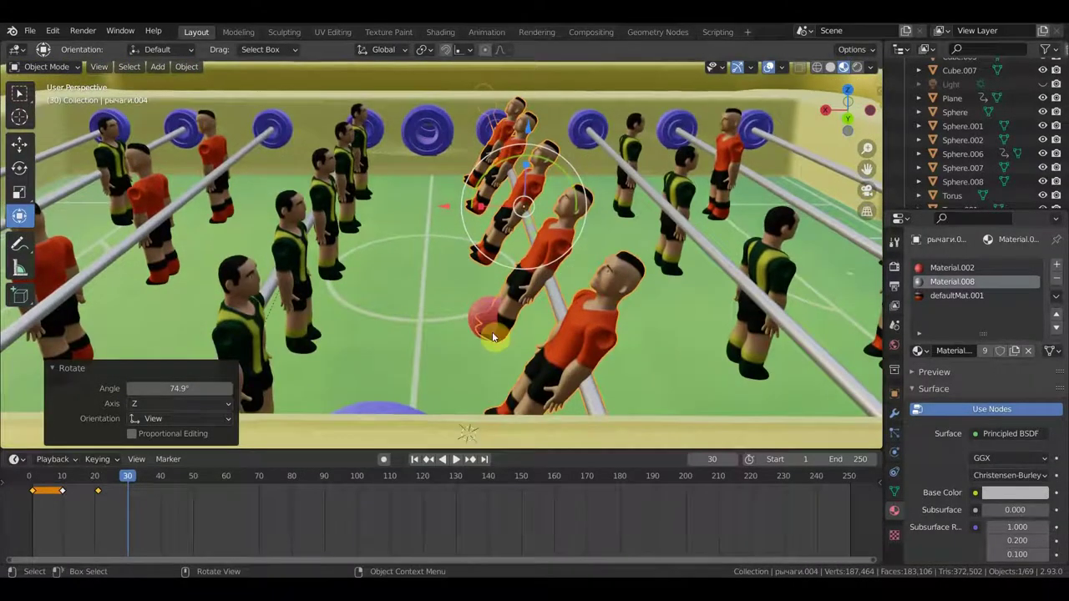
click(479, 318)
click(549, 248)
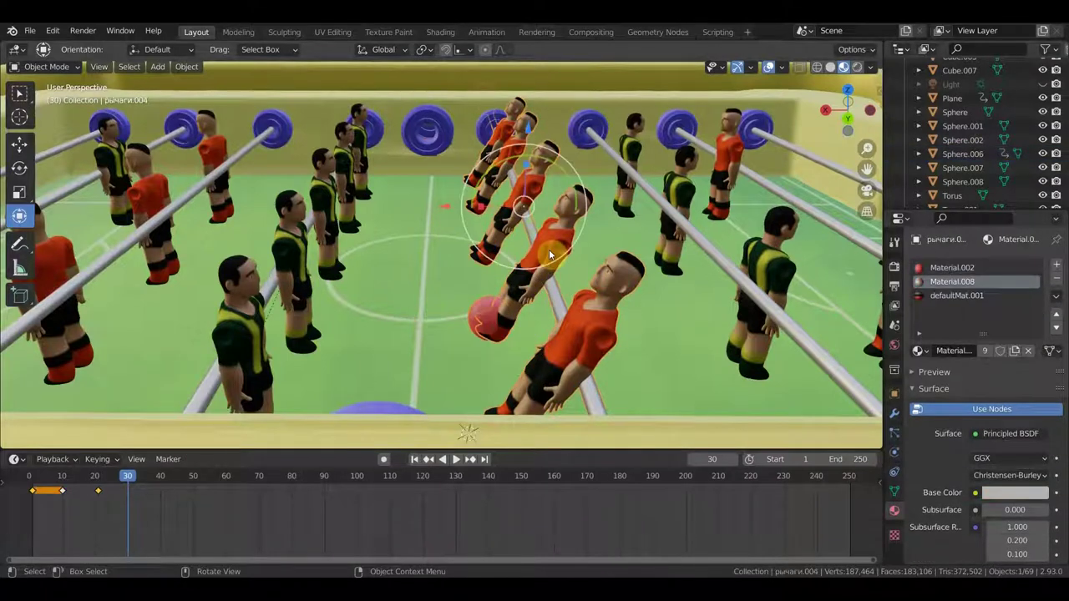
key(i)
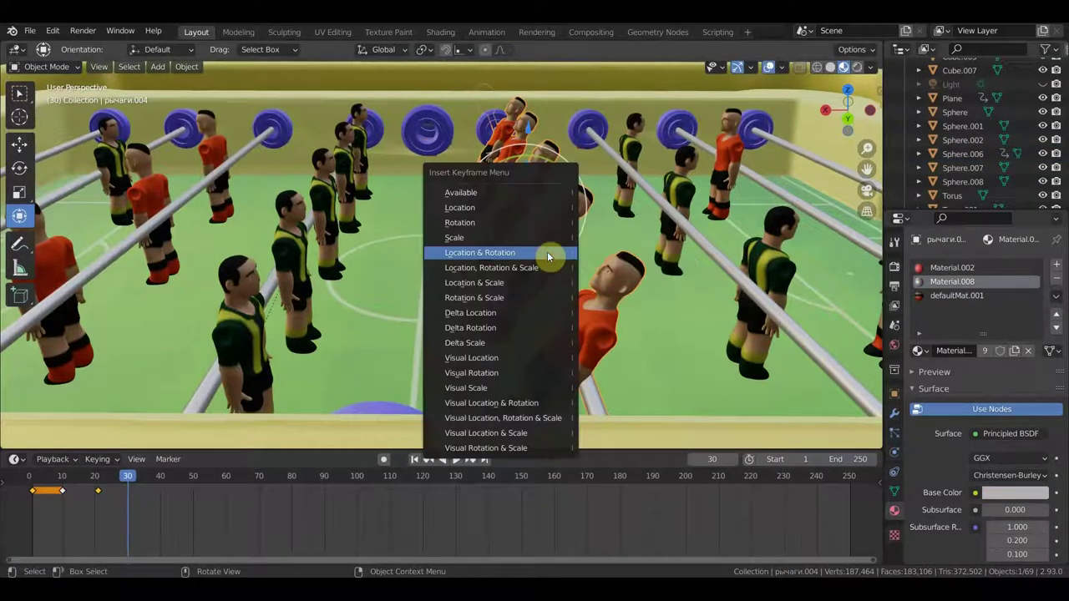
click(547, 252)
mouse_move(128, 478)
mouse_down()
mouse_move(61, 479)
mouse_move(176, 482)
mouse_move(128, 482)
mouse_move(148, 487)
mouse_up()
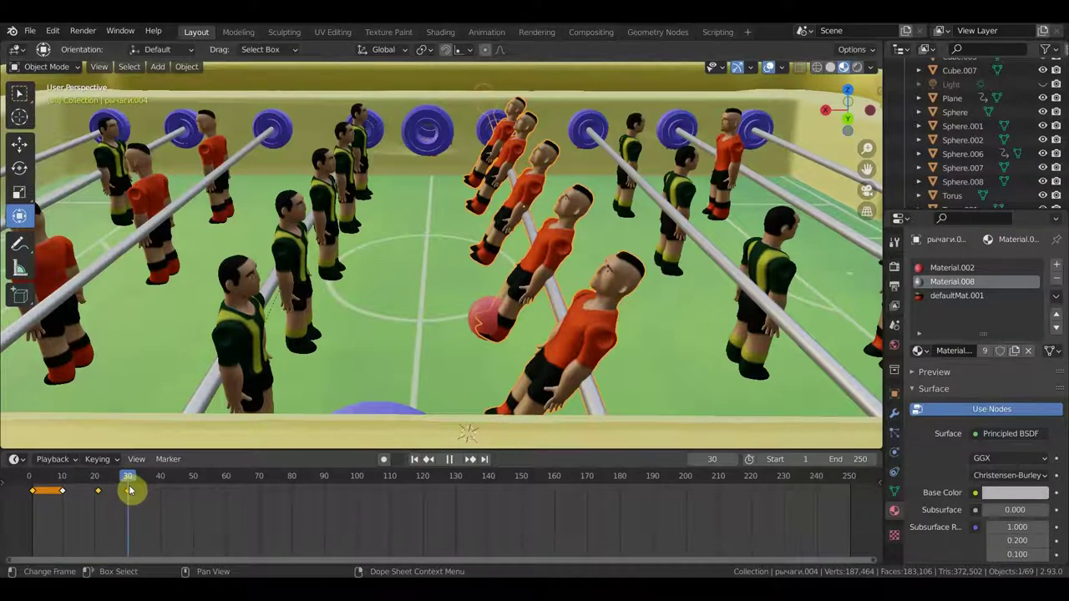
Step: At frame 31, move the red ball forward and raise it slightly along Z
drag(129, 490, 132, 490)
click(491, 305)
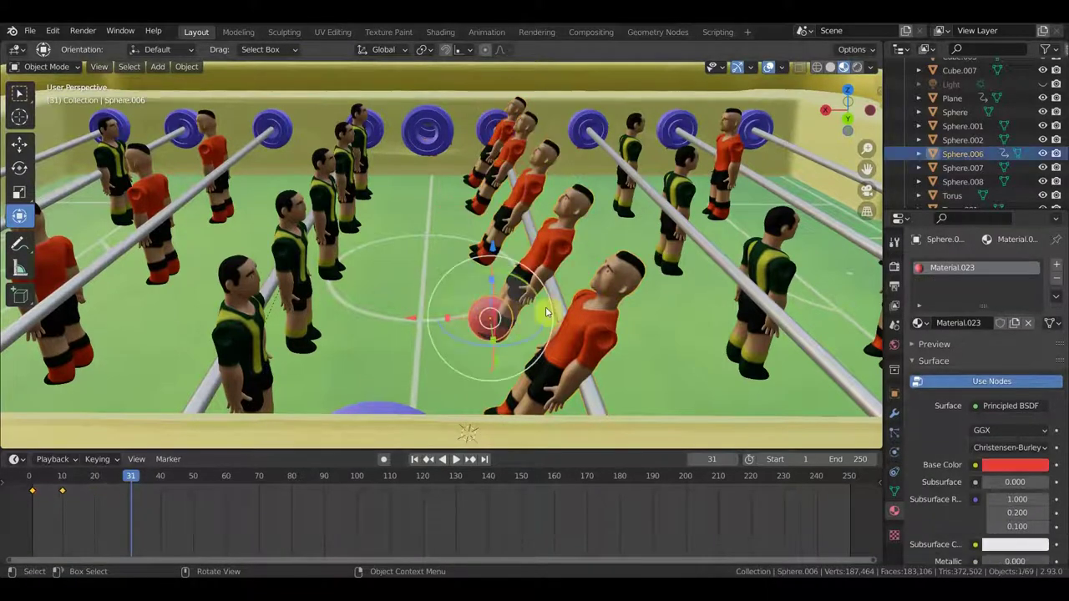
middle_drag(567, 330, 410, 326)
key(g)
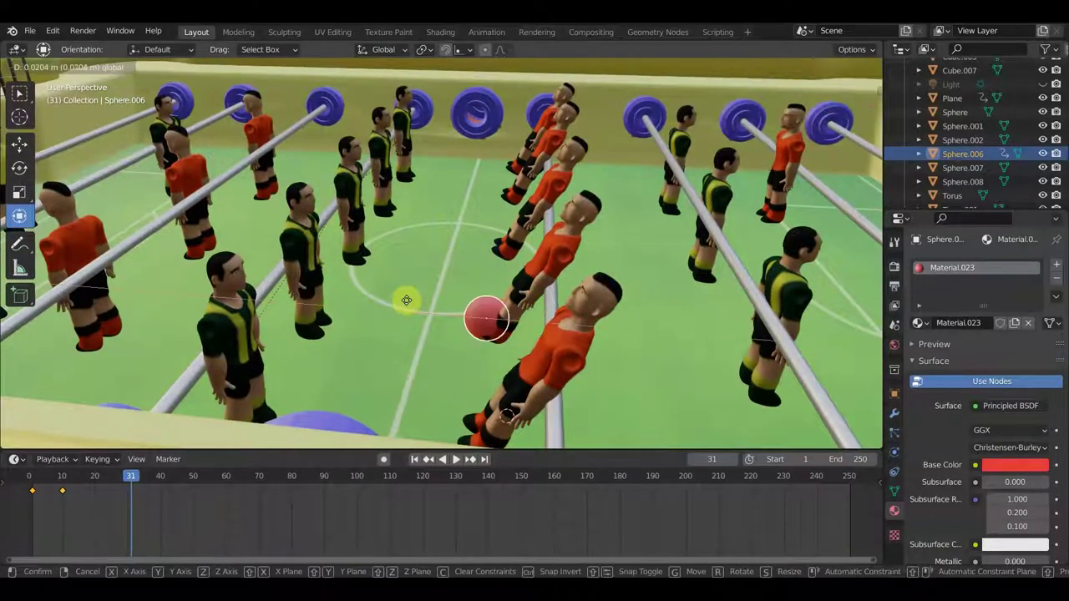
click(395, 300)
key(g)
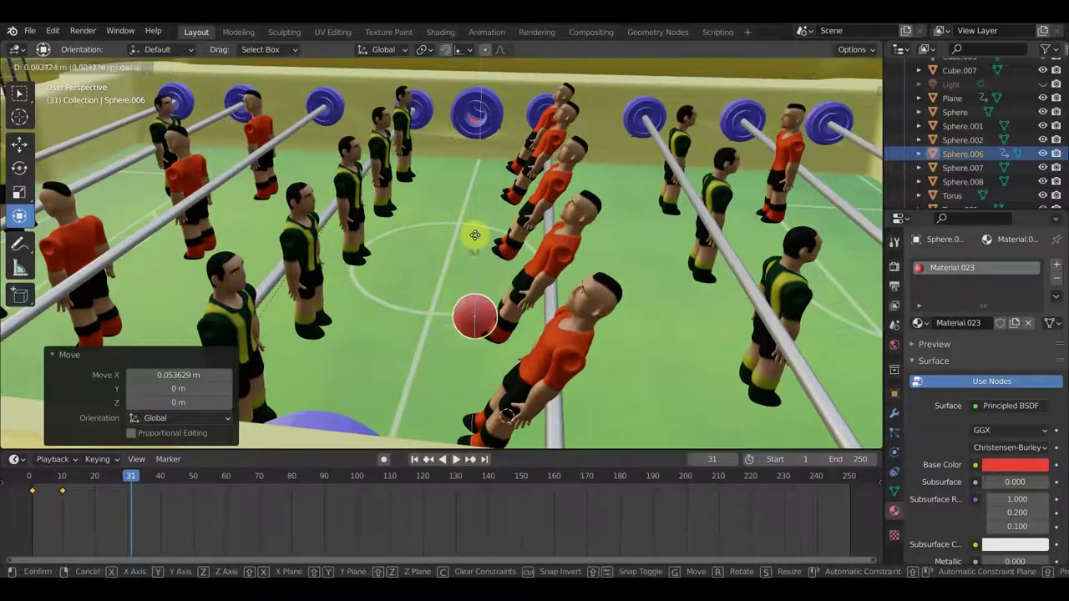
key(z)
click(471, 232)
mouse_move(499, 238)
middle_down()
mouse_move(687, 248)
mouse_move(513, 322)
mouse_move(371, 288)
middle_up()
Step: Nudge the red ball along Y and keyframe its location and rotation at frame 31
key(g)
key(y)
click(471, 298)
key(i)
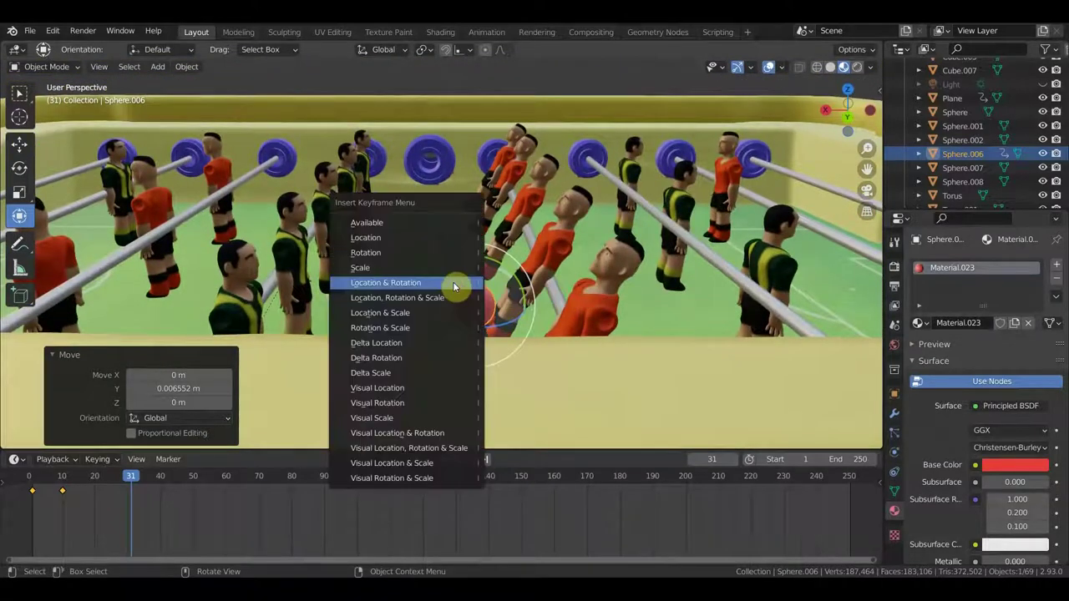
click(453, 287)
drag(131, 477, 101, 477)
mouse_move(434, 223)
middle_down()
mouse_move(477, 219)
mouse_move(481, 246)
middle_up()
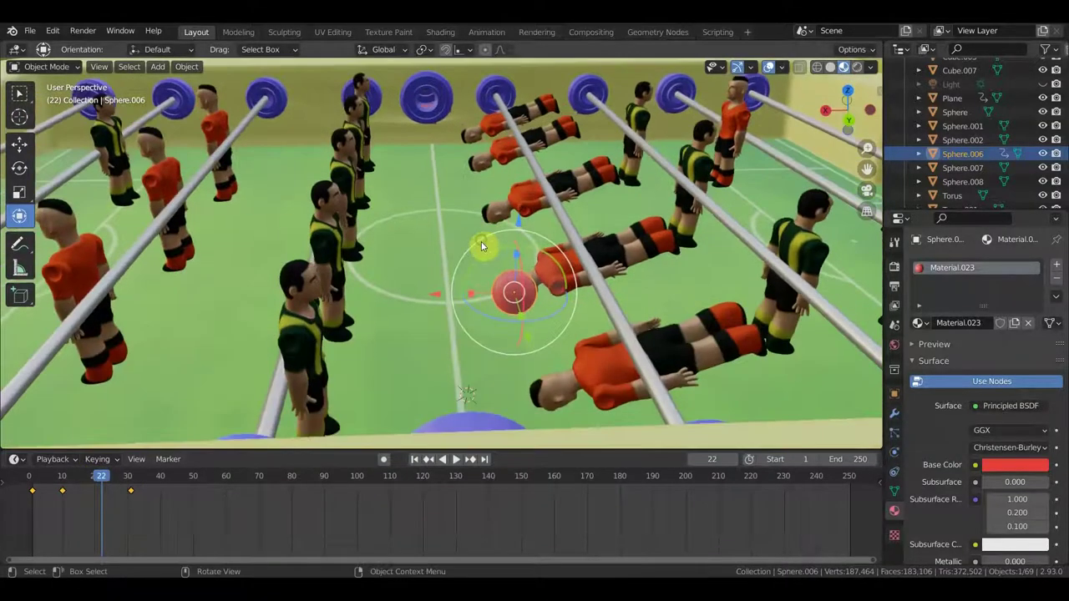
Step: Shift the ball's frame-10 keyframe 19 frames later so it holds still until frame 29
click(61, 480)
drag(61, 481, 63, 484)
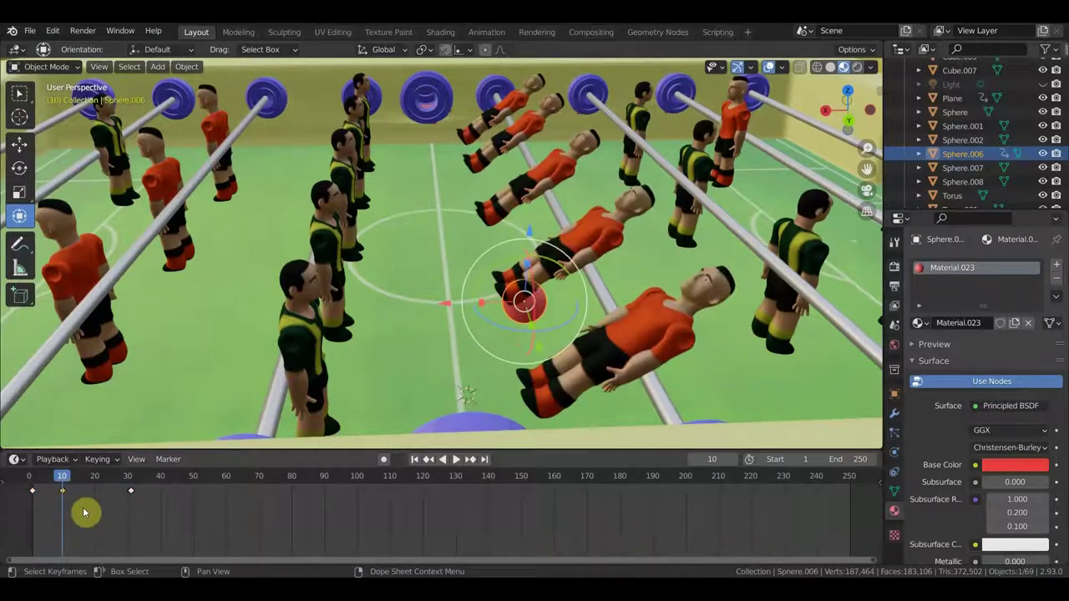
key(g)
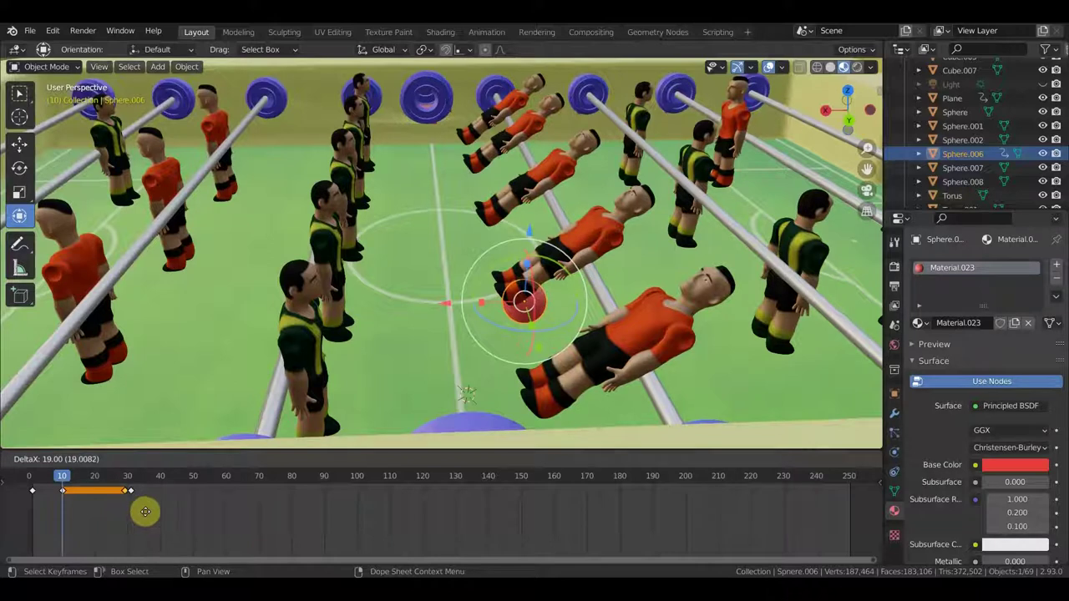
click(145, 512)
Step: Play back the kick animation, then at frame 39 select the orange players' rod
key(space)
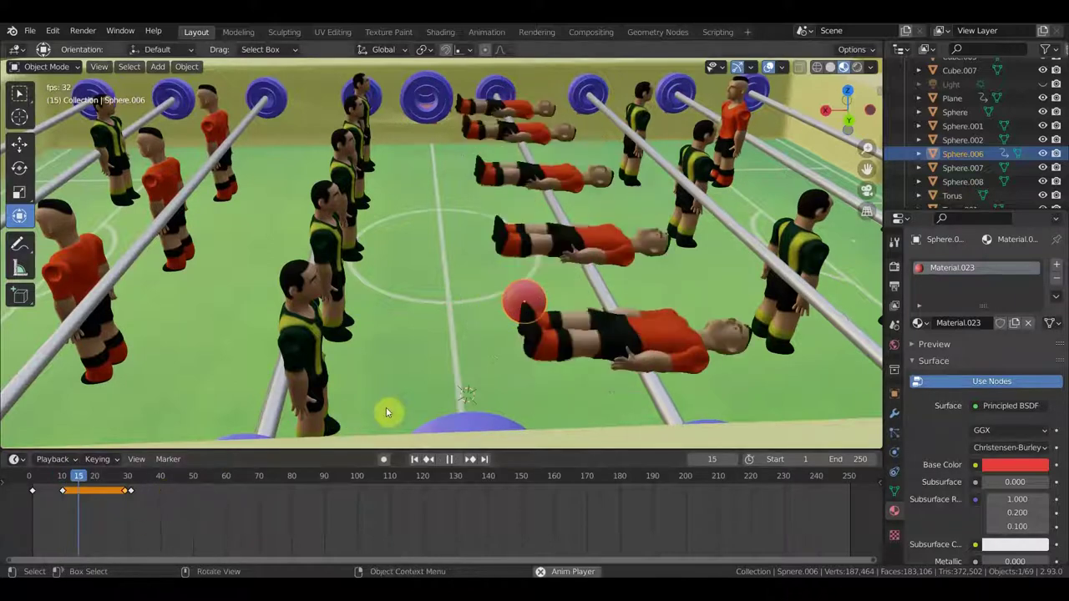
key(space)
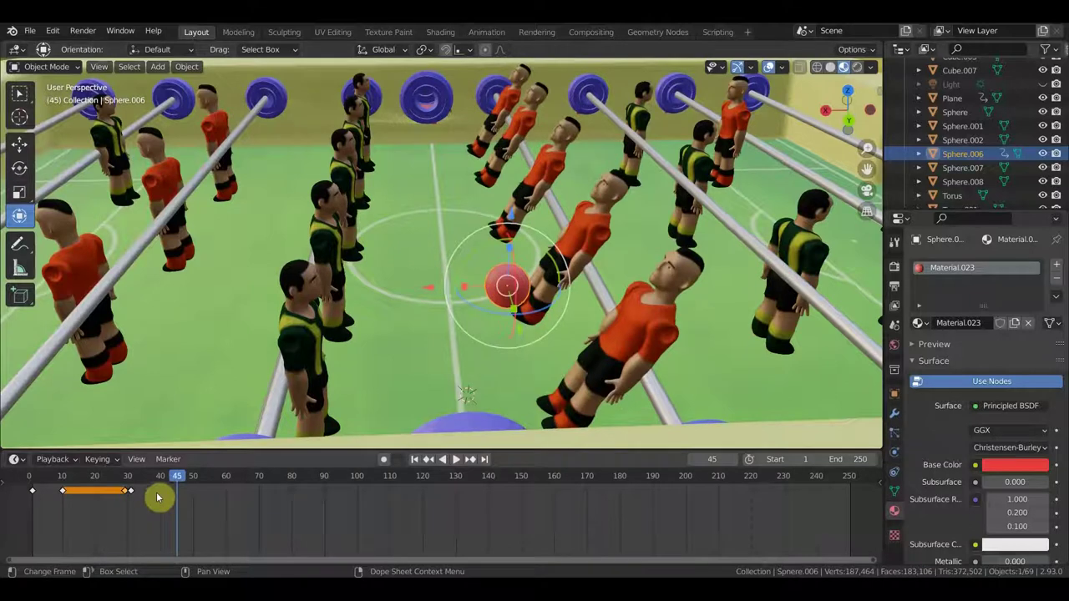
click(157, 498)
mouse_move(512, 286)
middle_down()
mouse_move(512, 305)
mouse_move(582, 278)
middle_up()
click(131, 497)
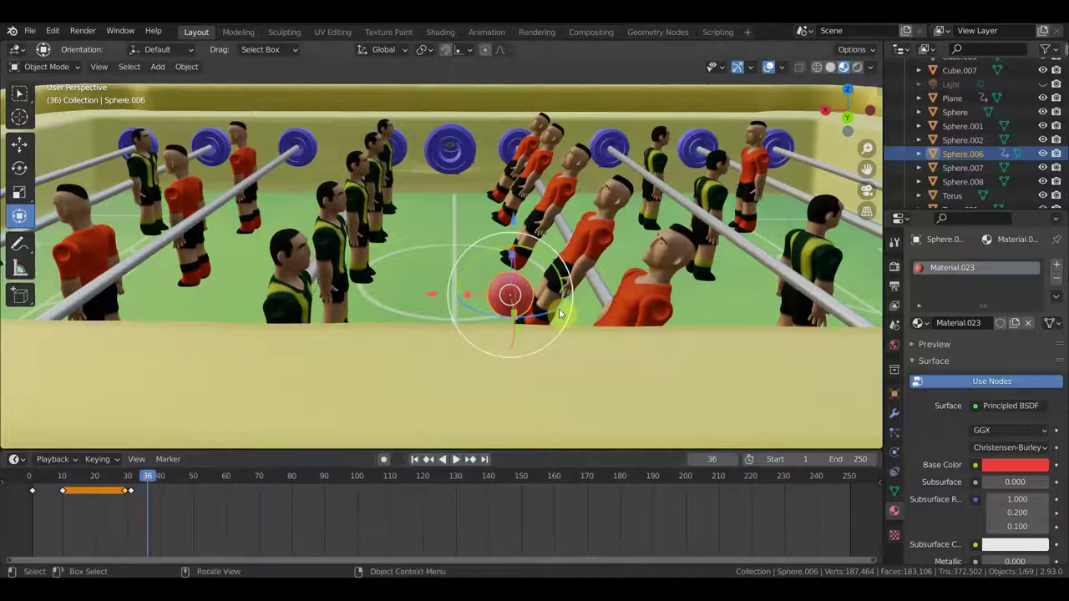
click(592, 244)
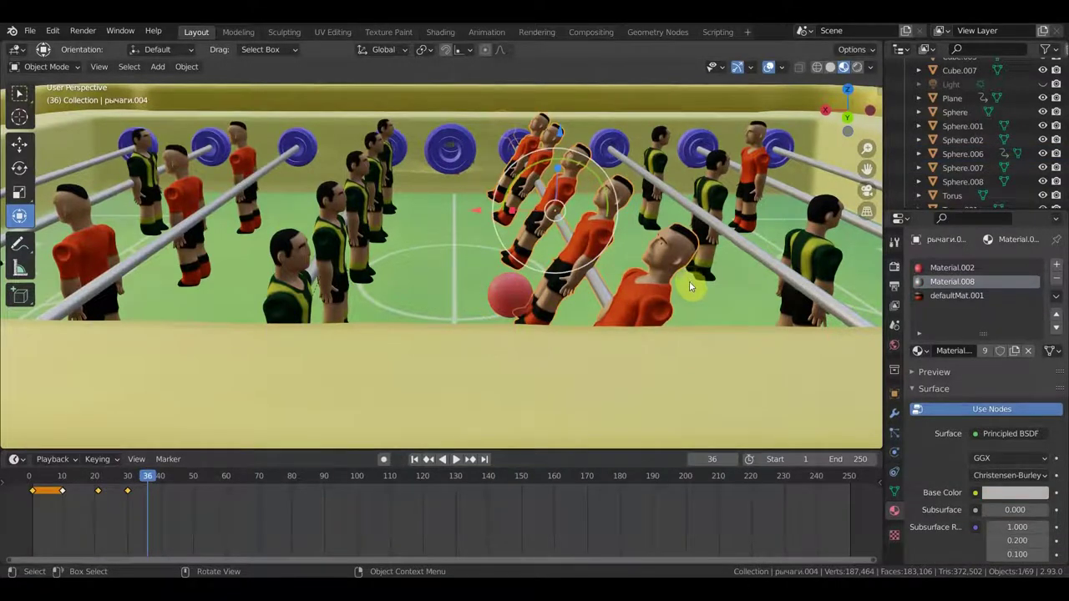
Step: Rotate the orange players' rod 96.1° and keyframe its location and rotation at frame 36
key(r)
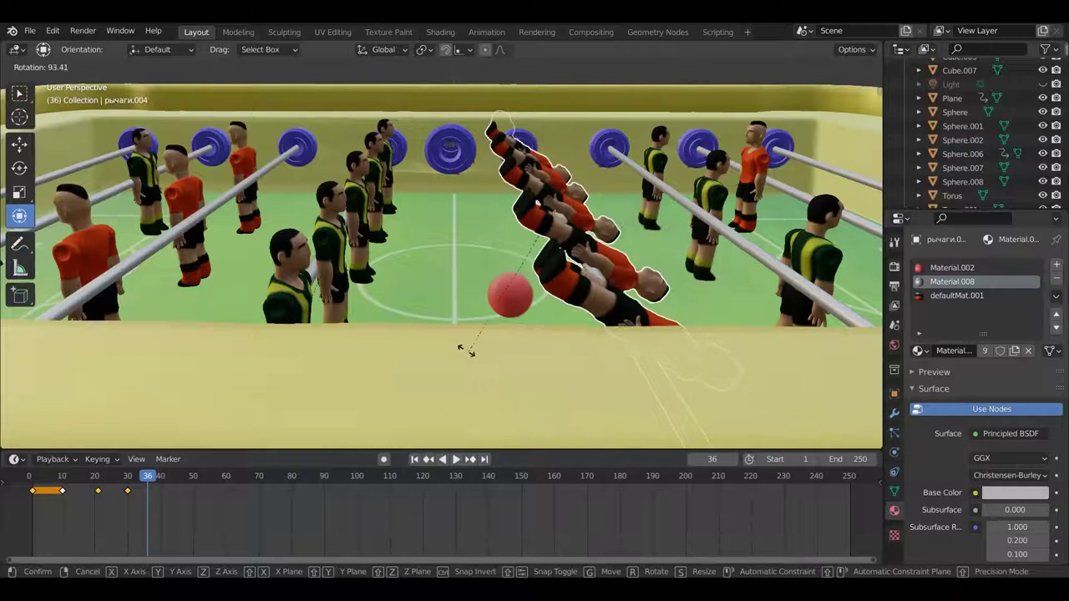
click(462, 349)
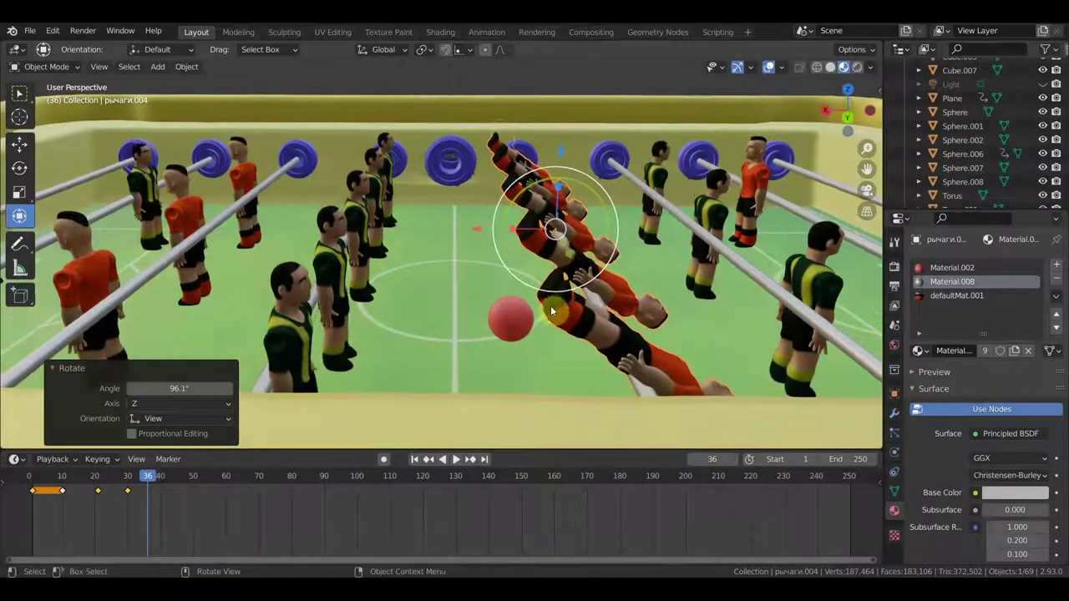
click(511, 318)
click(613, 328)
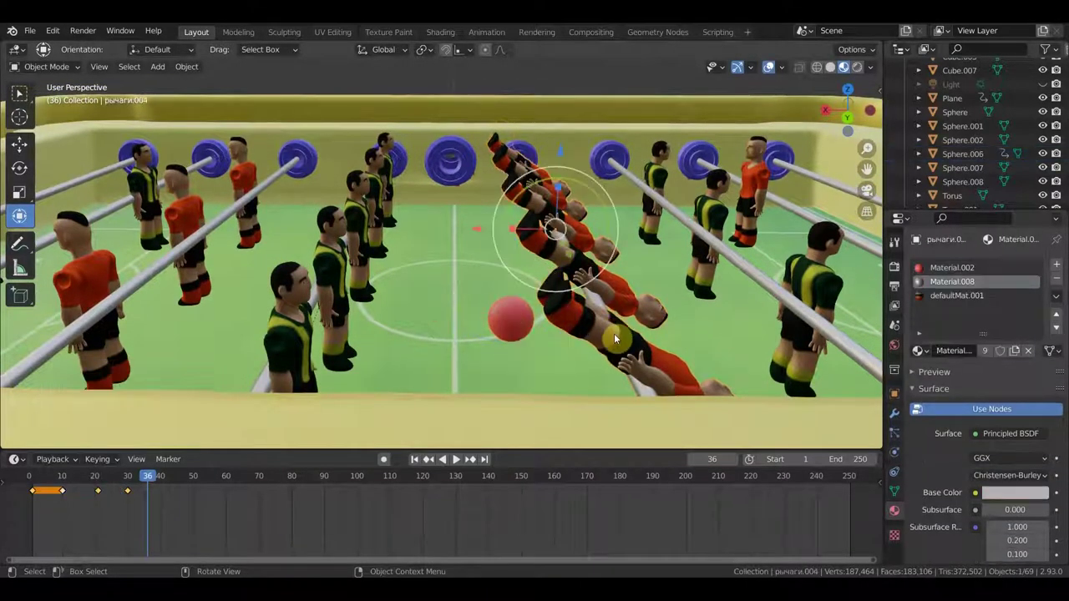
key(i)
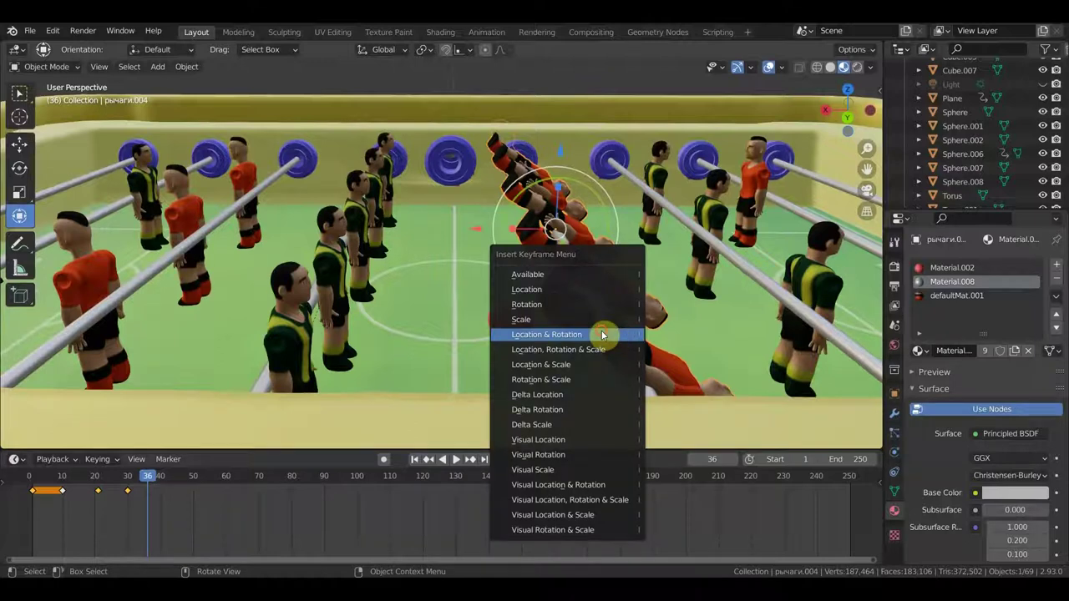
click(601, 335)
Step: Slide the red ball 1.3223 m along X toward the left end of the table
click(515, 330)
middle_drag(514, 329, 505, 312)
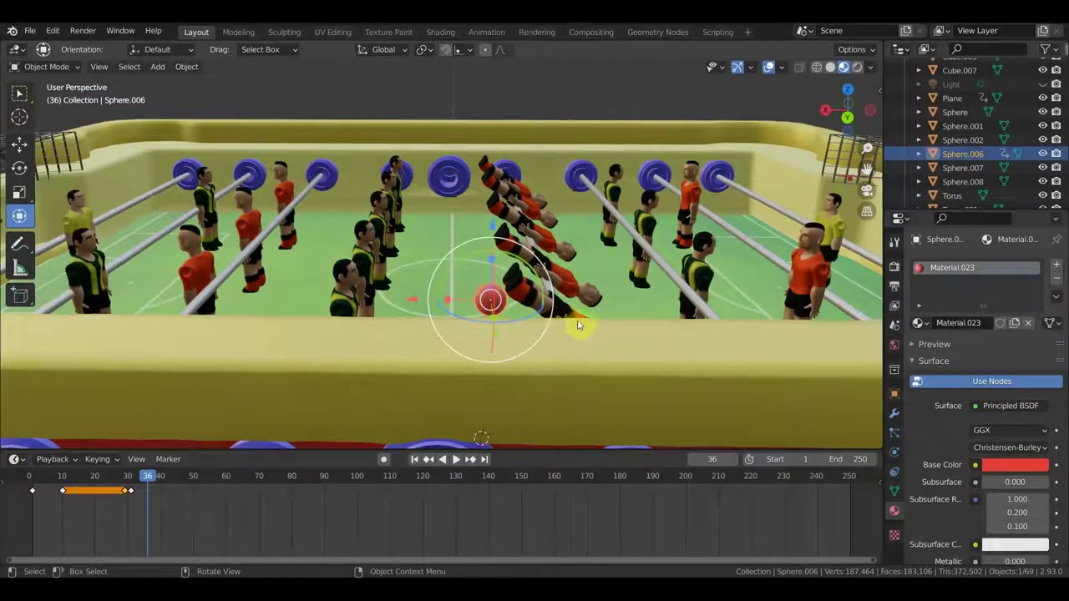
key(g)
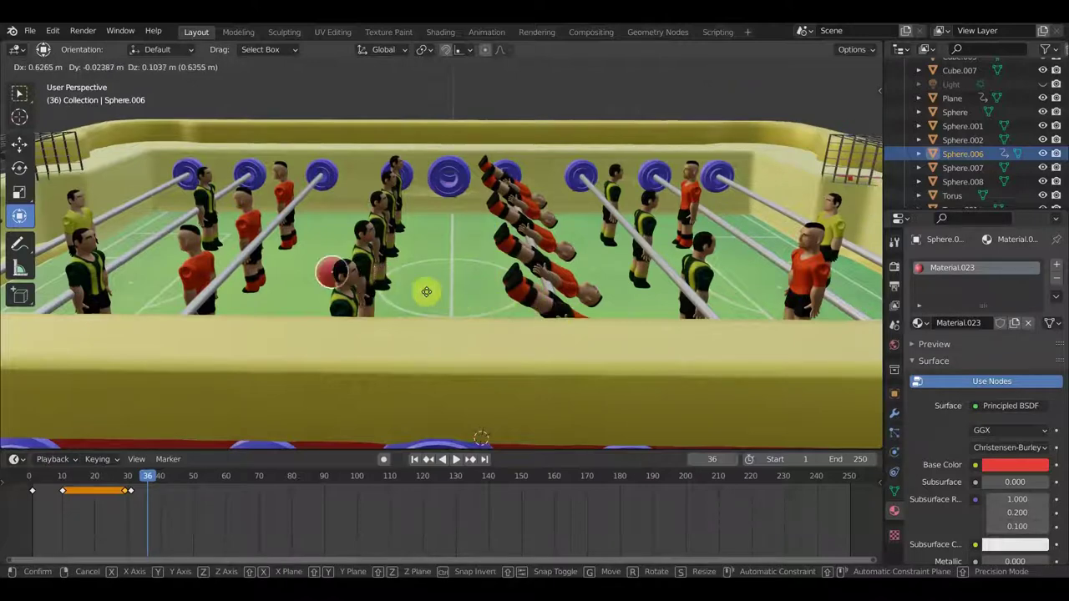
click(348, 292)
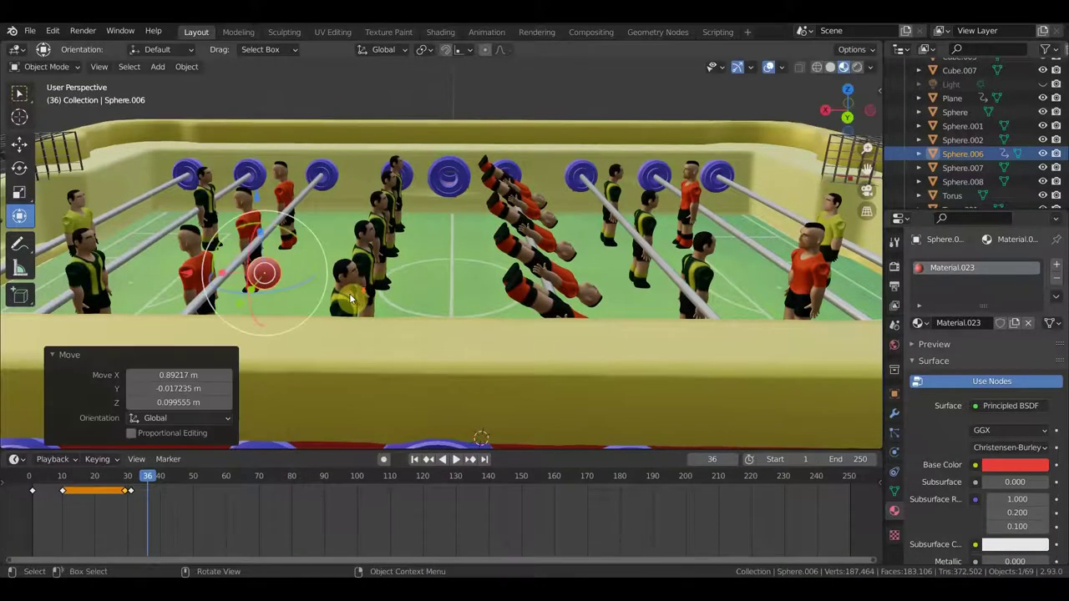
middle_drag(349, 293, 402, 320)
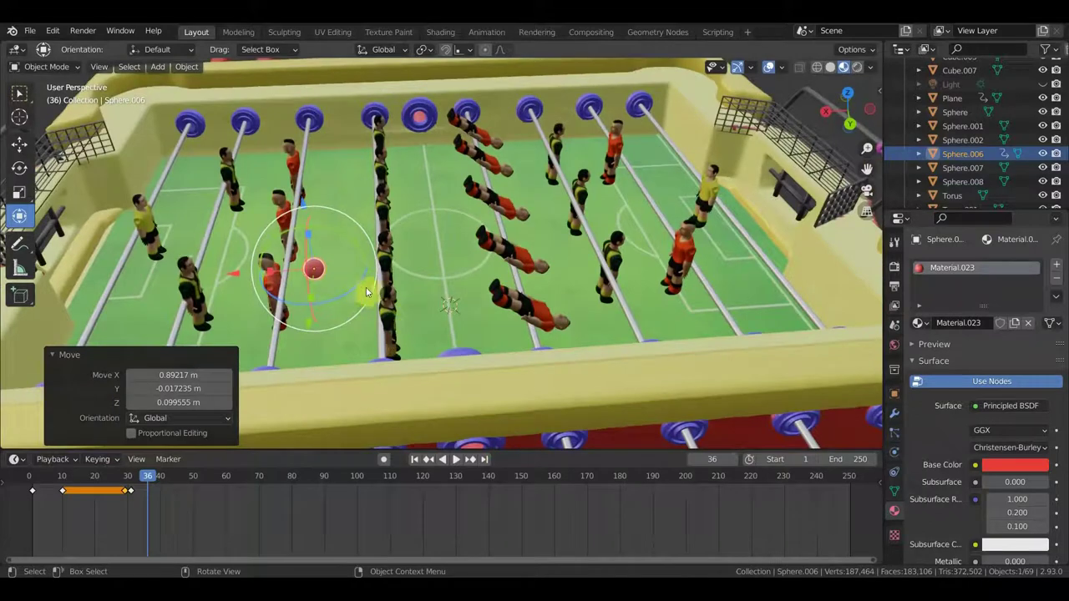
key(g)
key(x)
click(865, 282)
scroll(1058, 269, down, 1)
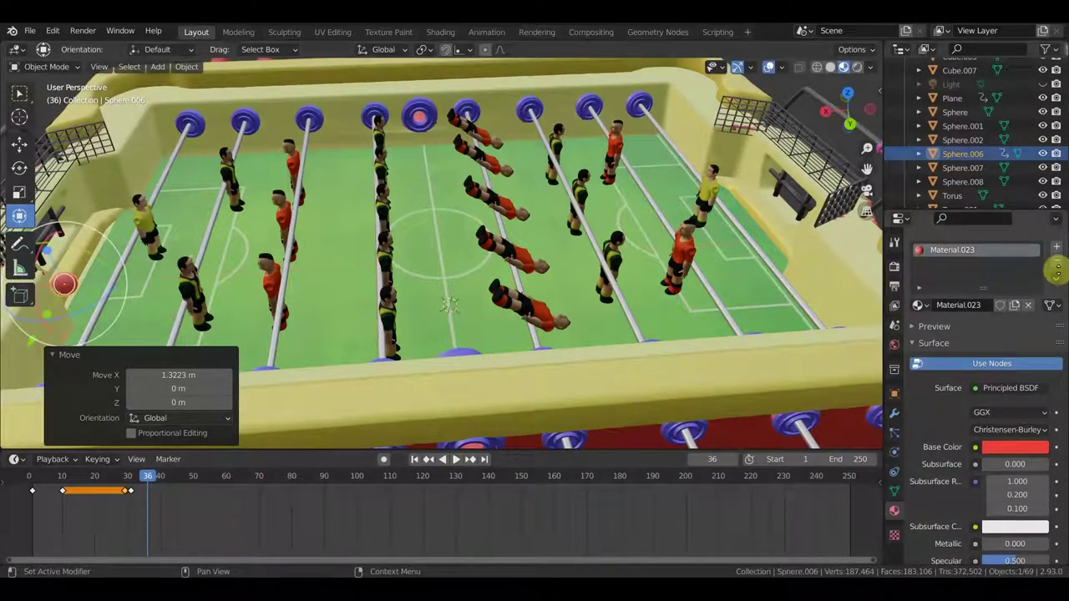
mouse_move(835, 269)
middle_down()
mouse_move(466, 241)
mouse_move(457, 224)
middle_up()
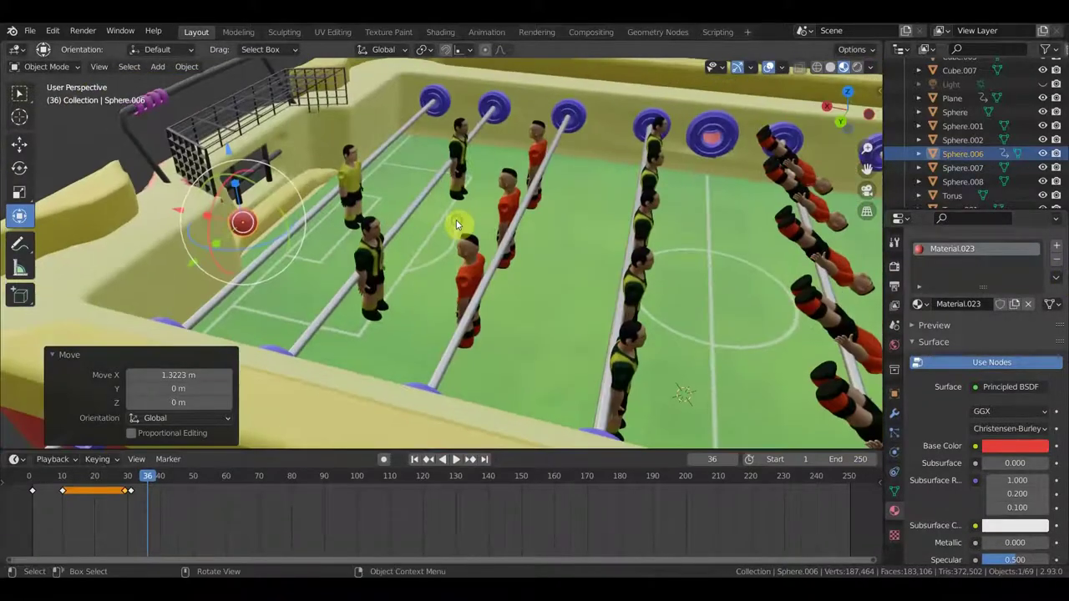
Step: Raise the ball 0.23957 m into the goal net and keyframe it at frame 36
drag(230, 155, 276, 121)
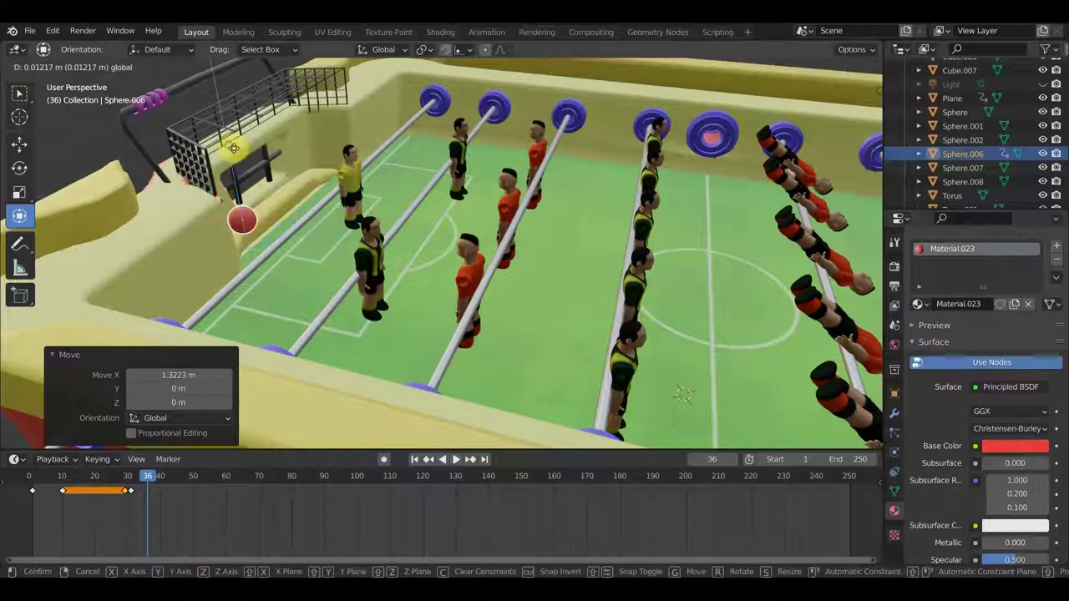
mouse_move(277, 121)
middle_down()
mouse_move(410, 155)
mouse_move(432, 146)
middle_up()
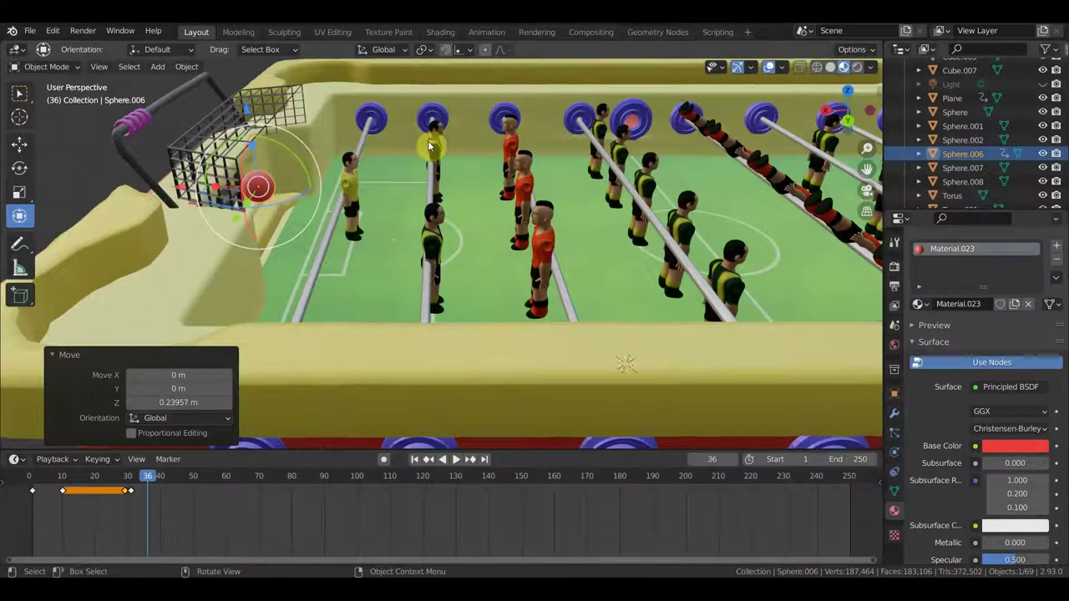
key(i)
click(428, 147)
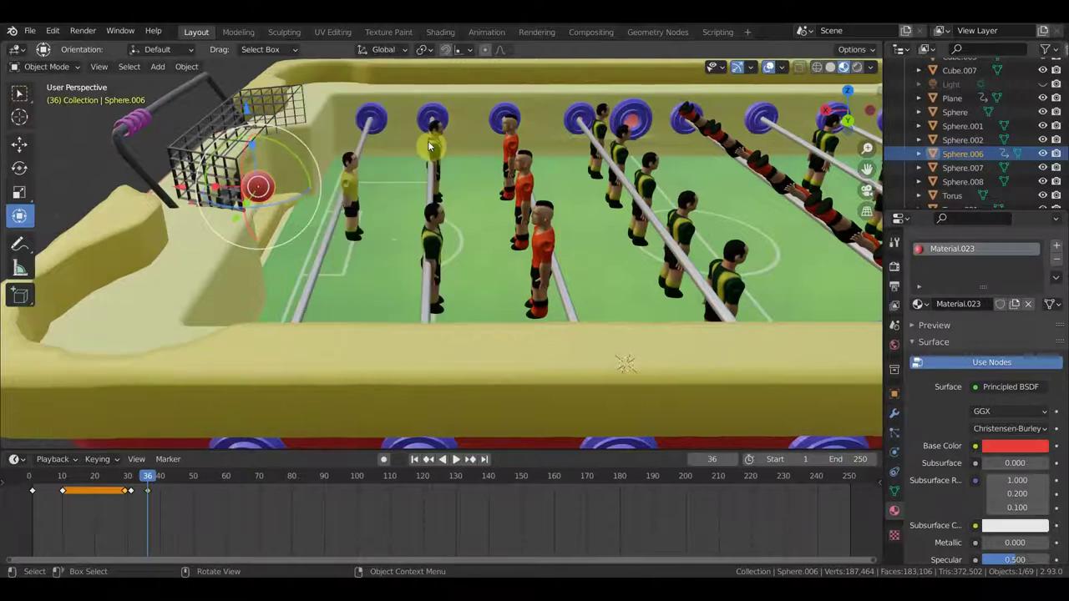
drag(148, 480, 123, 480)
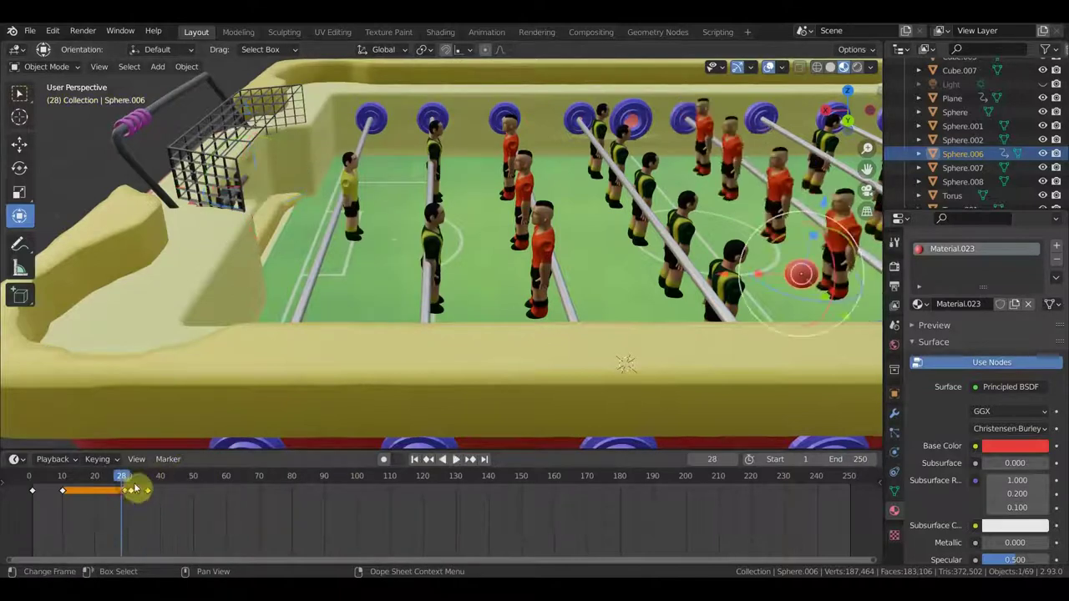
Step: Play the animation from frame 0 to about frame 53, watching the ball land in the left goal
middle_drag(556, 274, 467, 263)
middle_drag(478, 277, 487, 282)
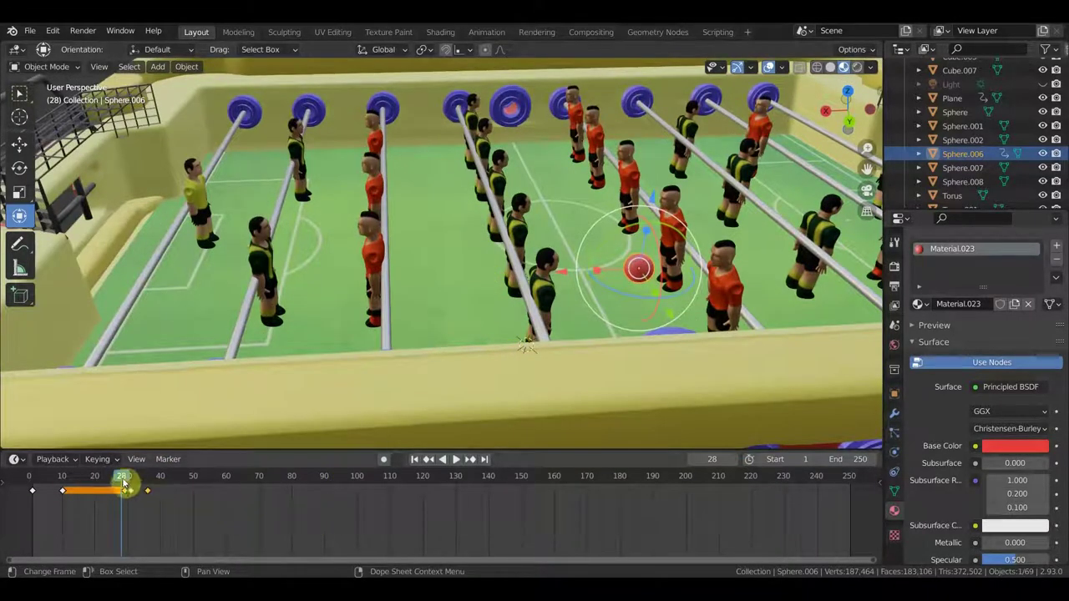
drag(124, 483, 33, 480)
click(147, 491)
key(space)
mouse_move(147, 491)
mouse_down()
mouse_move(179, 506)
mouse_move(78, 493)
mouse_move(162, 496)
mouse_move(203, 516)
mouse_up()
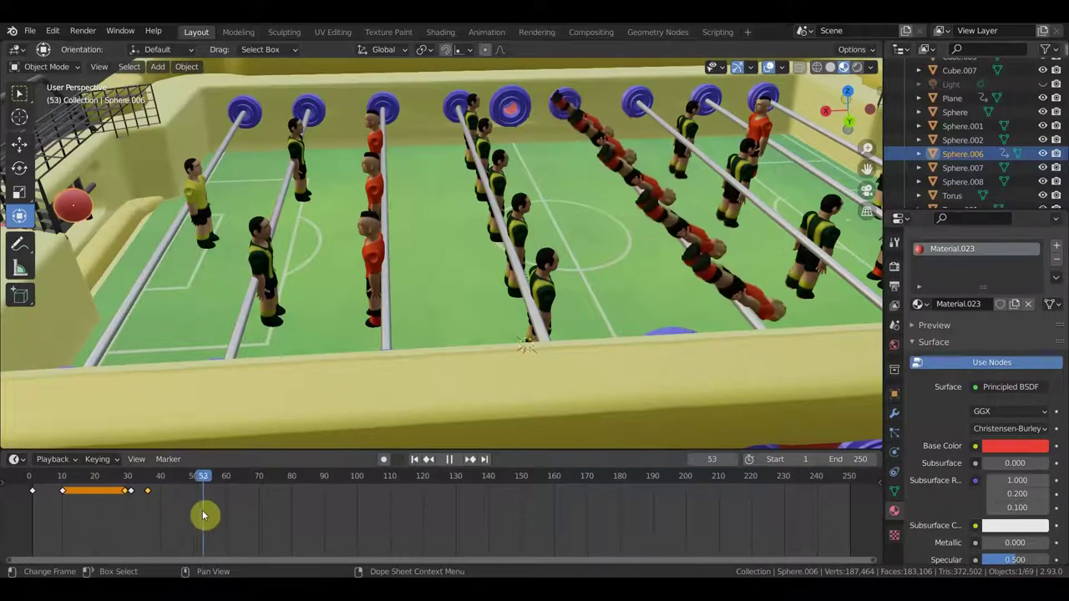
key(space)
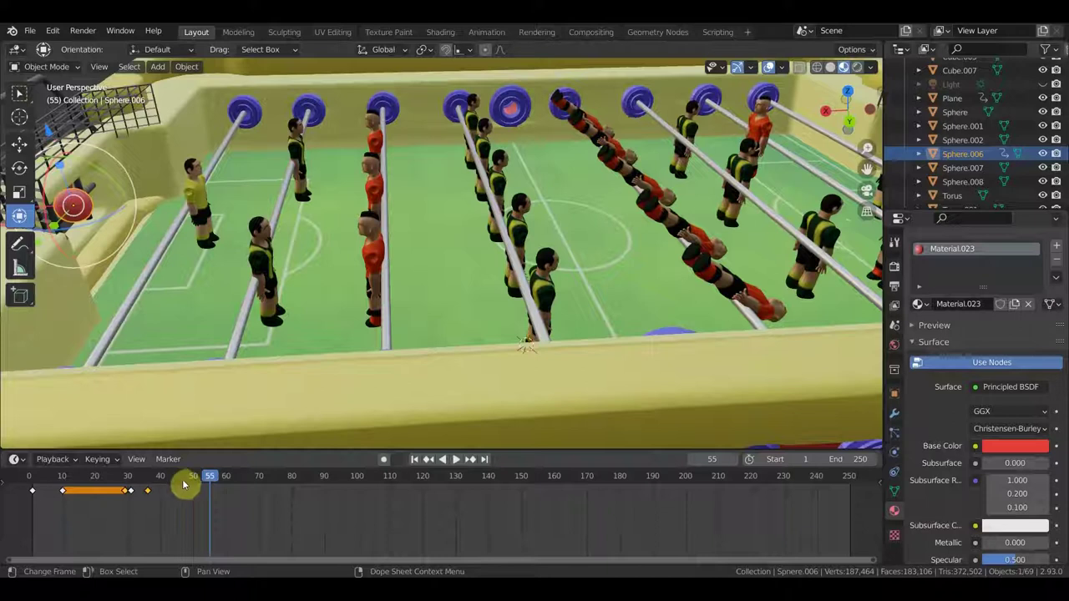
mouse_move(678, 237)
middle_down()
mouse_move(651, 232)
mouse_move(674, 242)
middle_up()
click(678, 264)
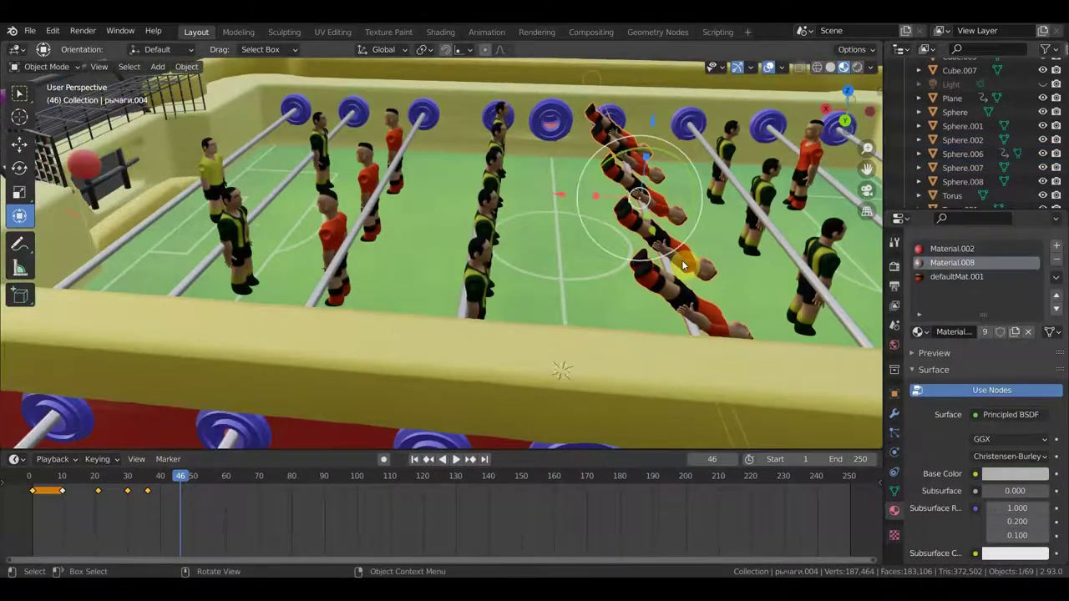
Step: Rotate the kicking rod's players upright and keyframe its location and rotation at frame 46
key(r)
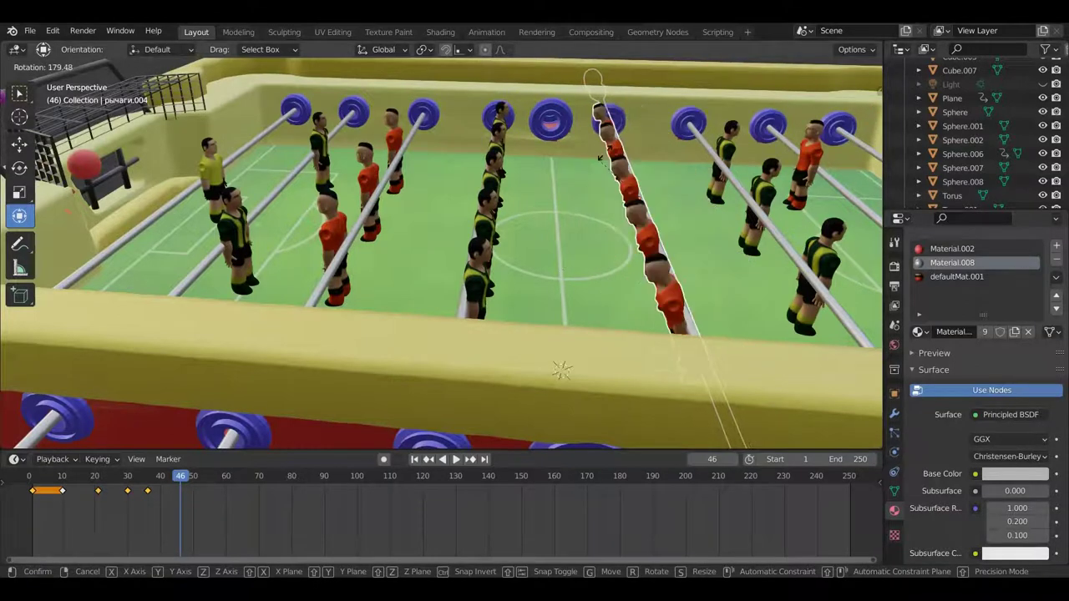
click(627, 151)
key(i)
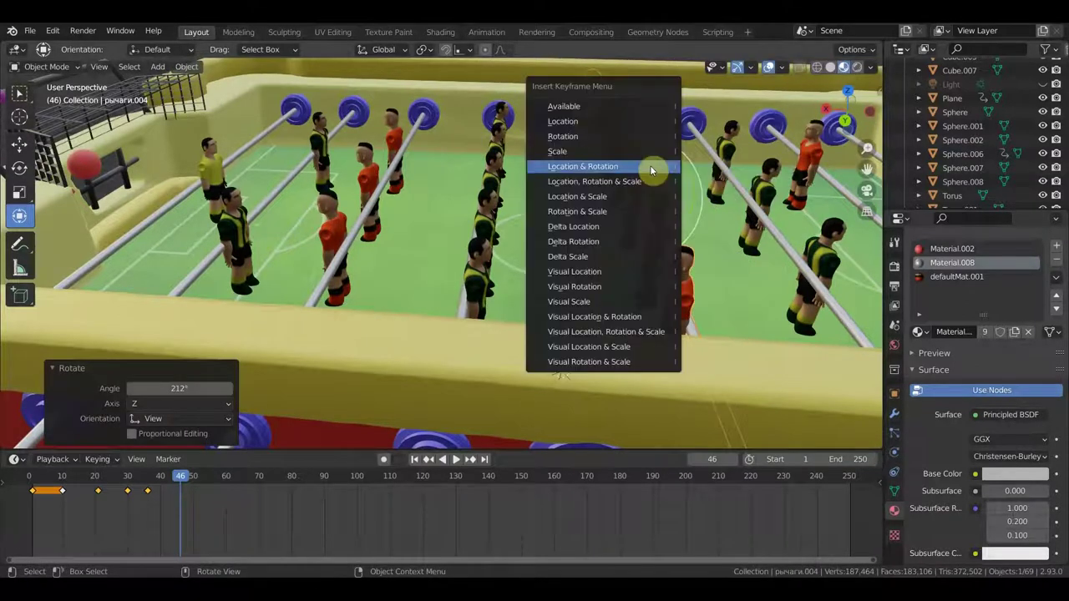
click(640, 164)
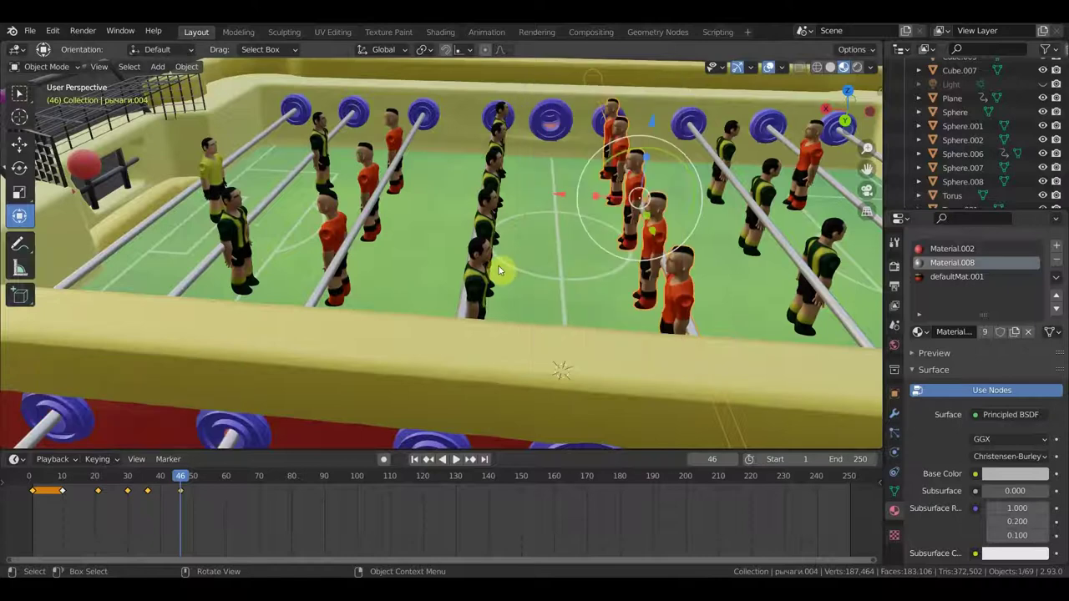
Step: Move the red ball out of the net toward the left goal and lift it along Z
click(98, 172)
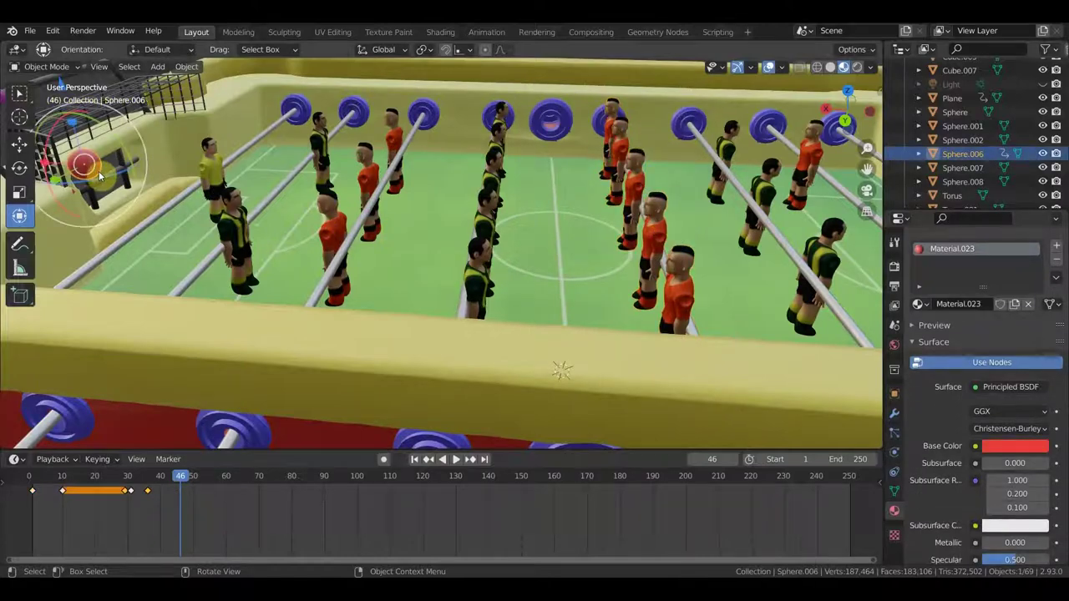
middle_drag(99, 174, 222, 227)
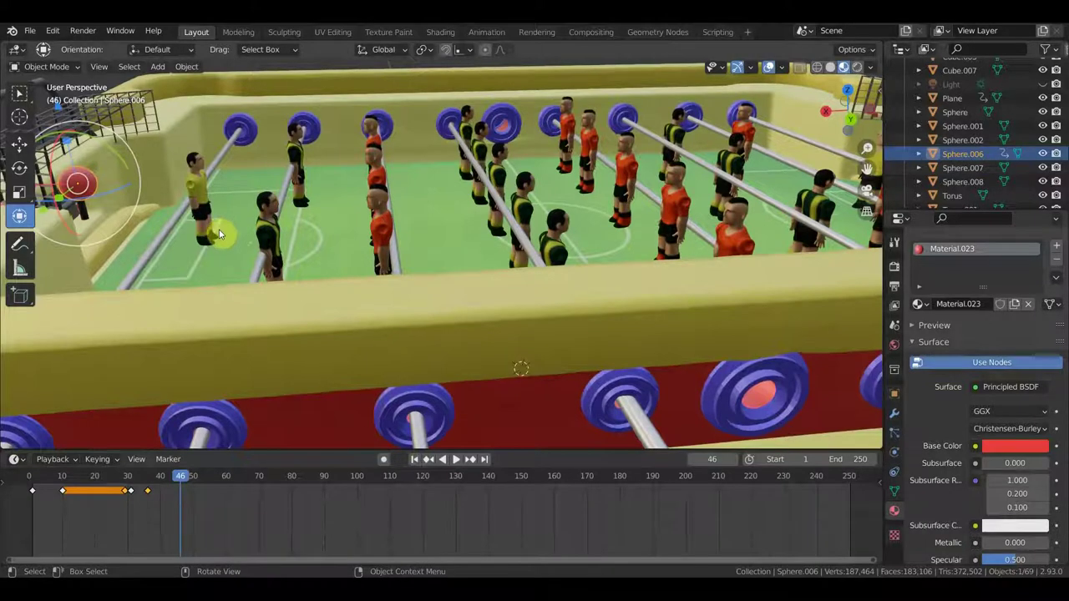
key(g)
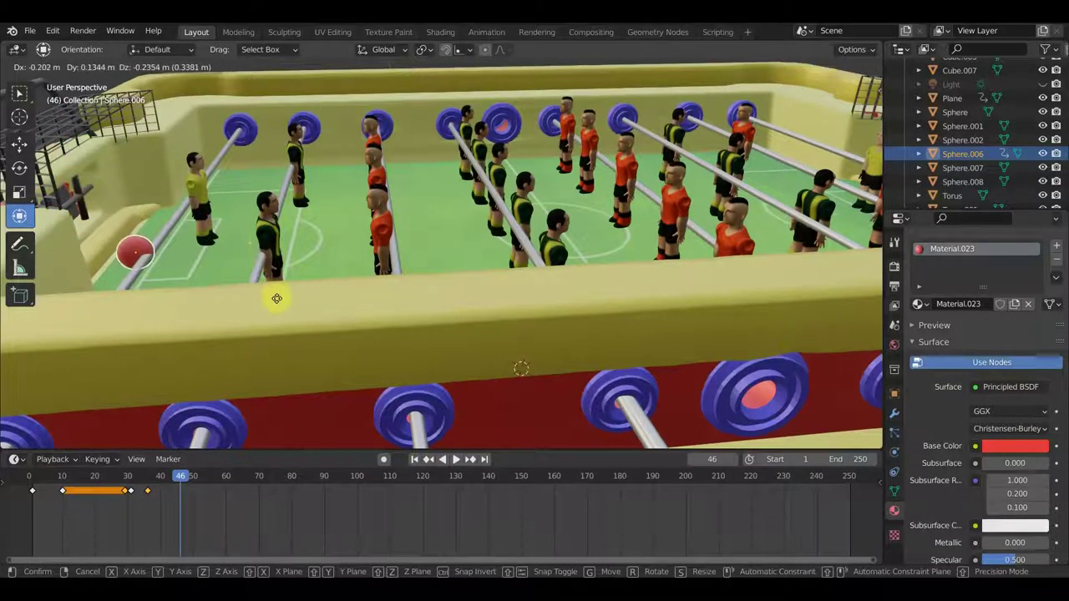
click(305, 320)
mouse_move(313, 329)
middle_down()
mouse_move(298, 249)
mouse_move(310, 341)
mouse_move(331, 351)
middle_up()
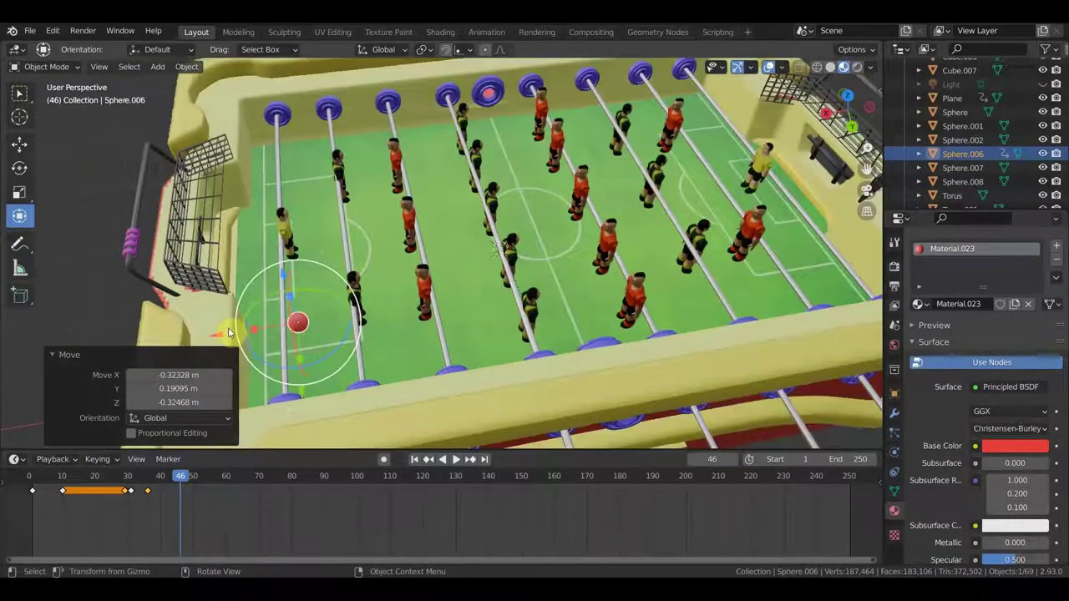
drag(282, 278, 282, 243)
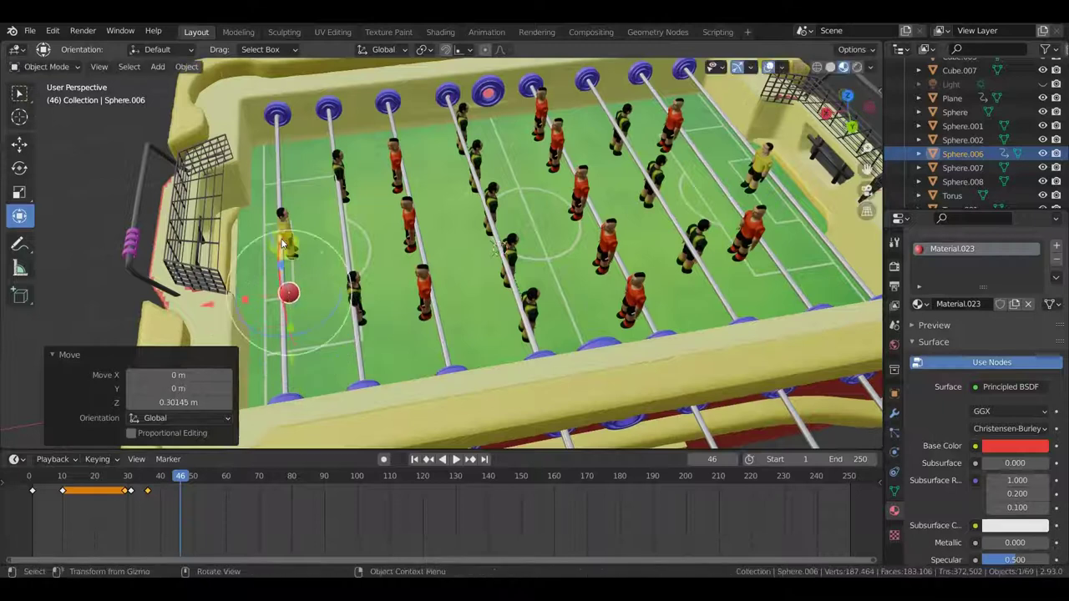
key(g)
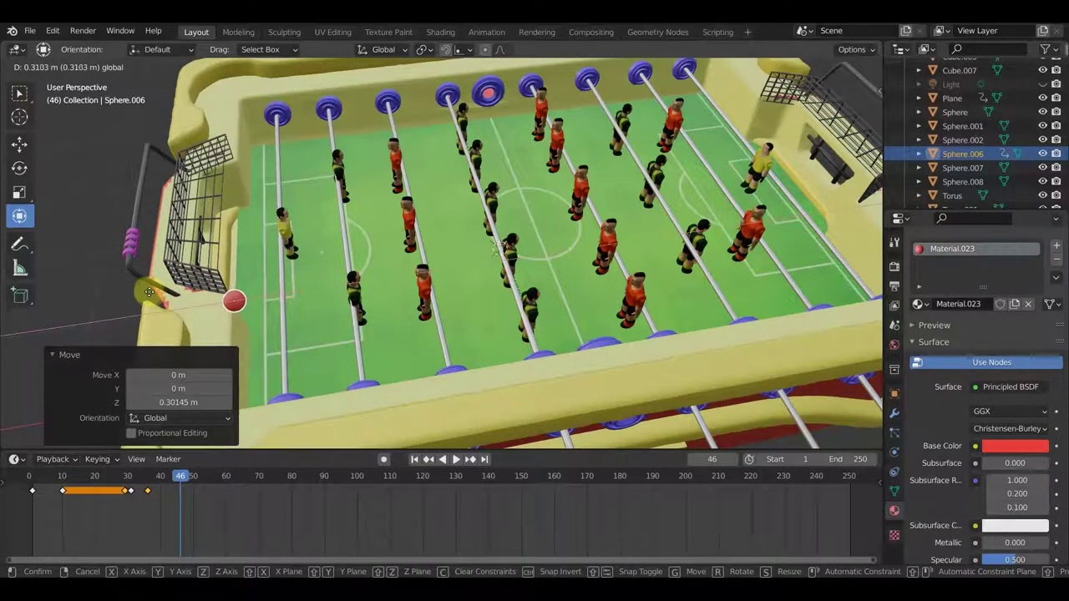
click(213, 282)
drag(210, 250, 209, 191)
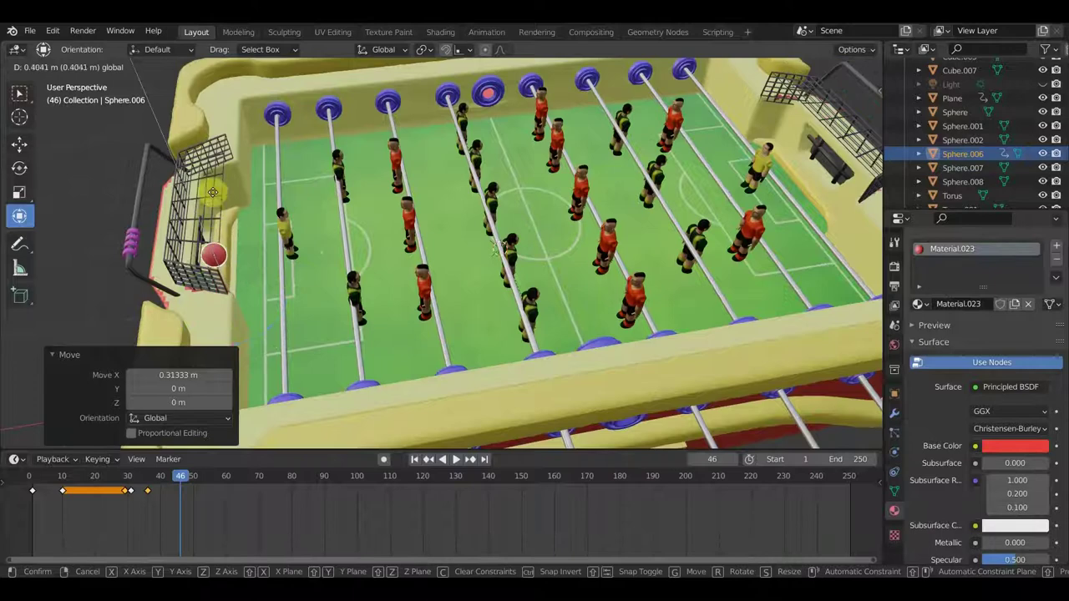
middle_drag(210, 191, 119, 167)
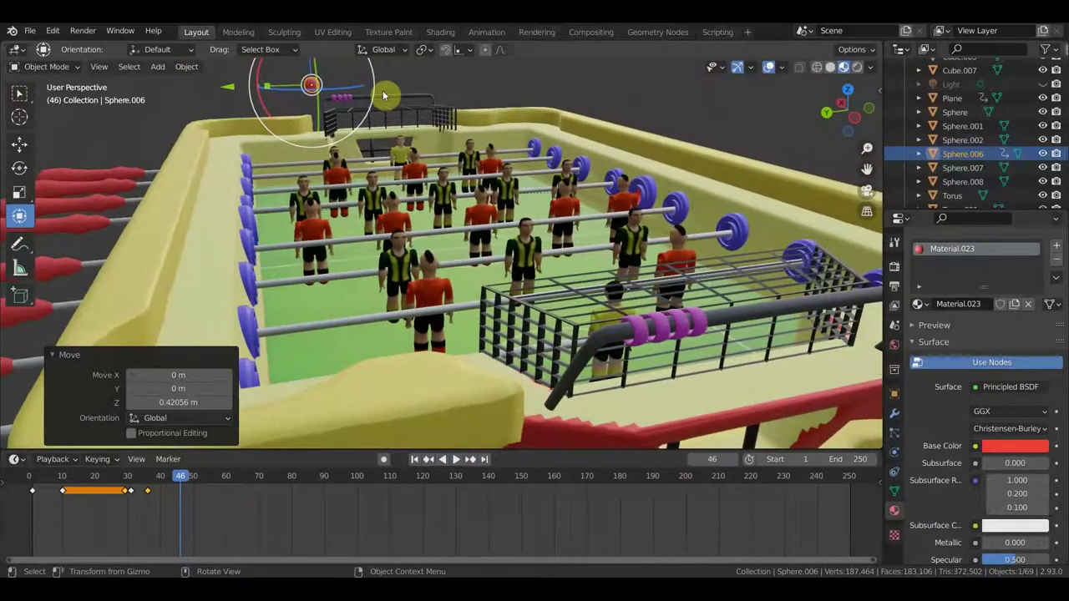
Step: Place the ball beside the left goalkeeper and keyframe its location and rotation at frame 46
key(g)
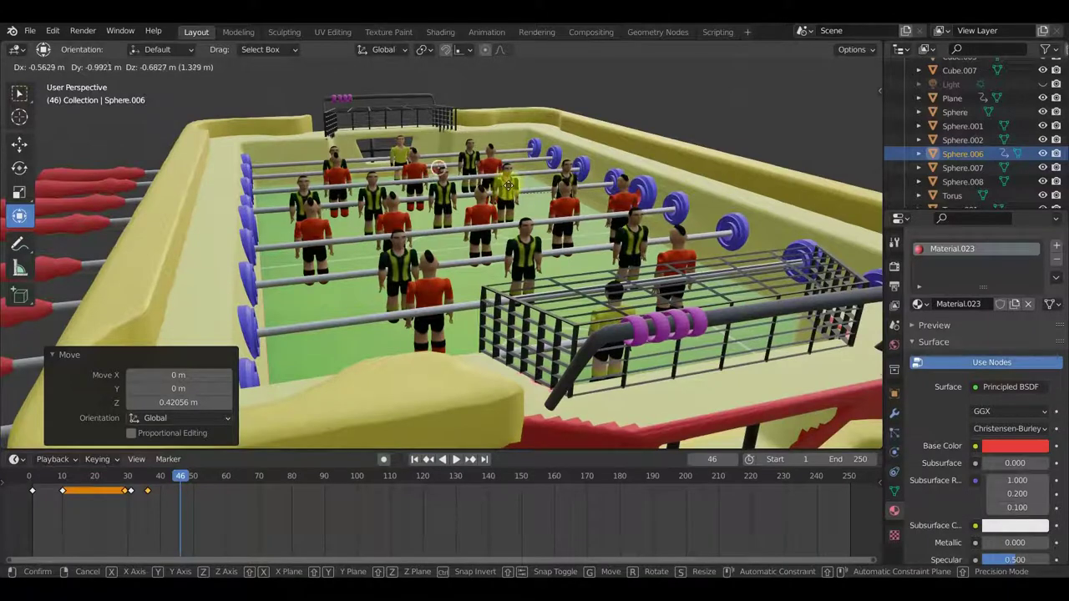
click(511, 187)
mouse_move(511, 187)
middle_down()
mouse_move(582, 332)
mouse_move(647, 364)
mouse_move(589, 325)
middle_up()
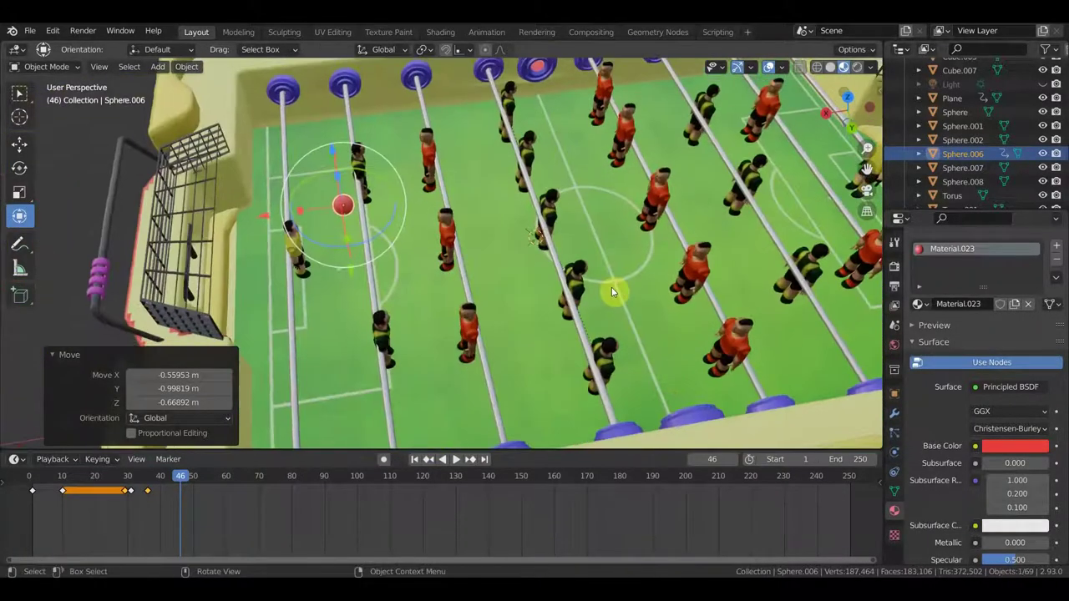
key(g)
click(491, 282)
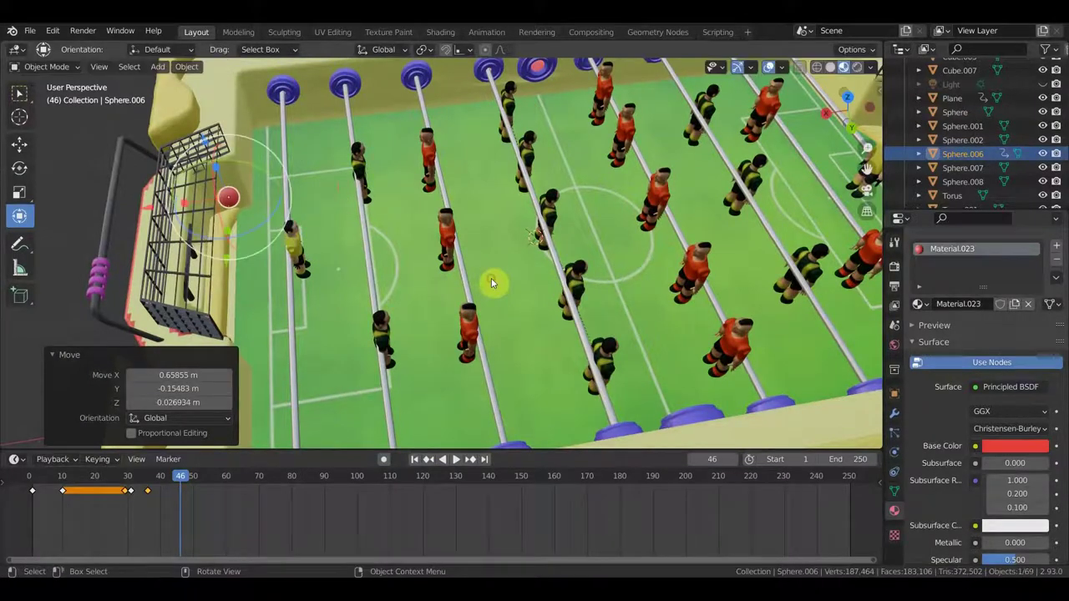
key(i)
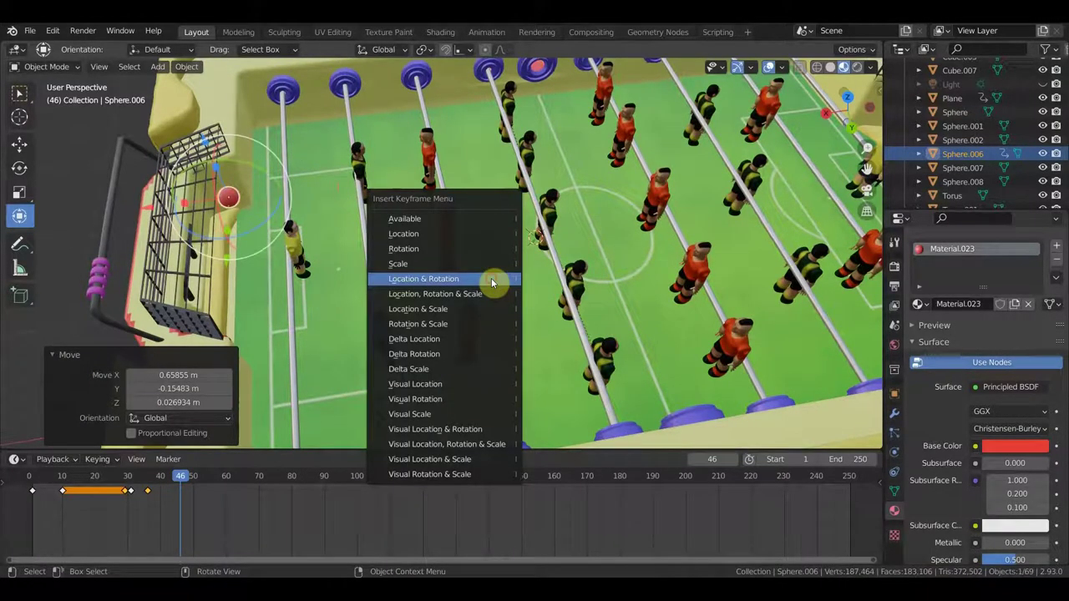
click(491, 279)
mouse_move(415, 269)
middle_down()
mouse_move(314, 273)
mouse_move(302, 298)
middle_up()
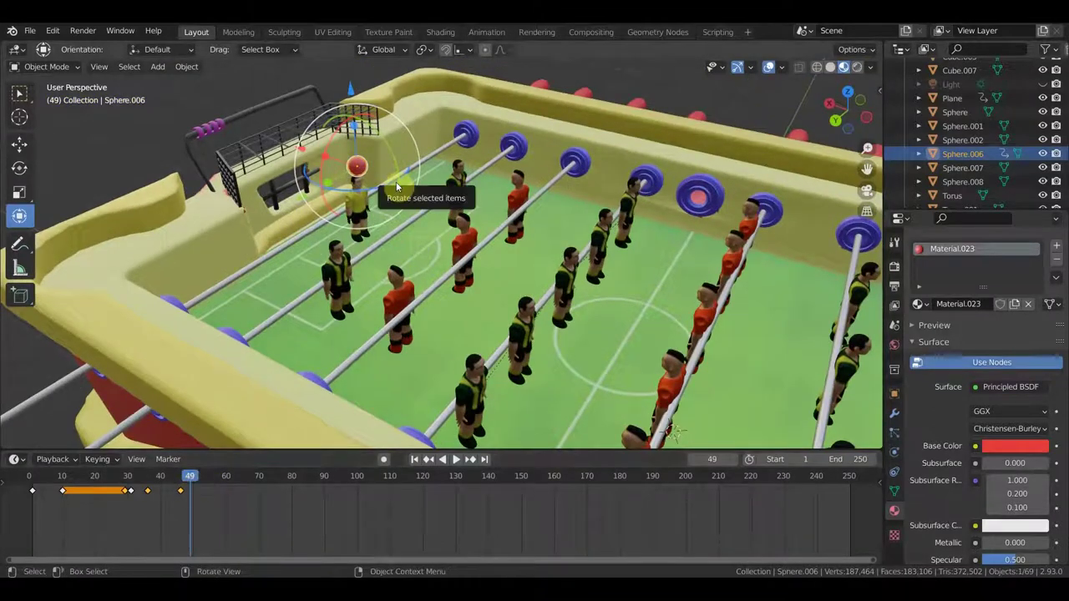
Step: Raise the ball 0.06531 m beside the yellow goalkeeper, keyframe it at frame 49, and rewind to frame 0
key(g)
click(376, 234)
middle_drag(376, 234, 502, 204)
middle_drag(382, 262, 333, 262)
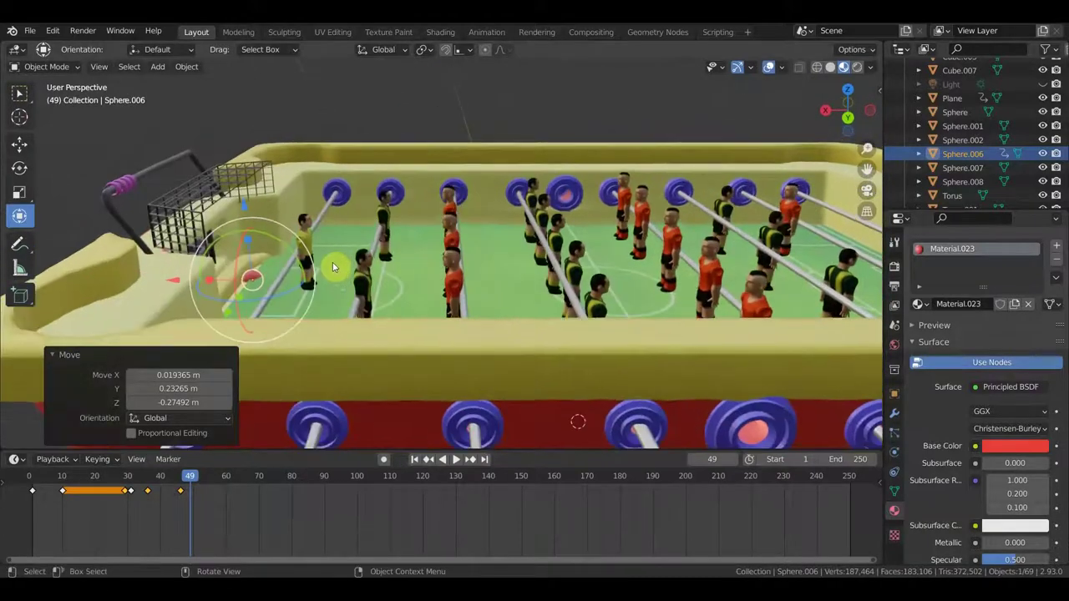
key(g)
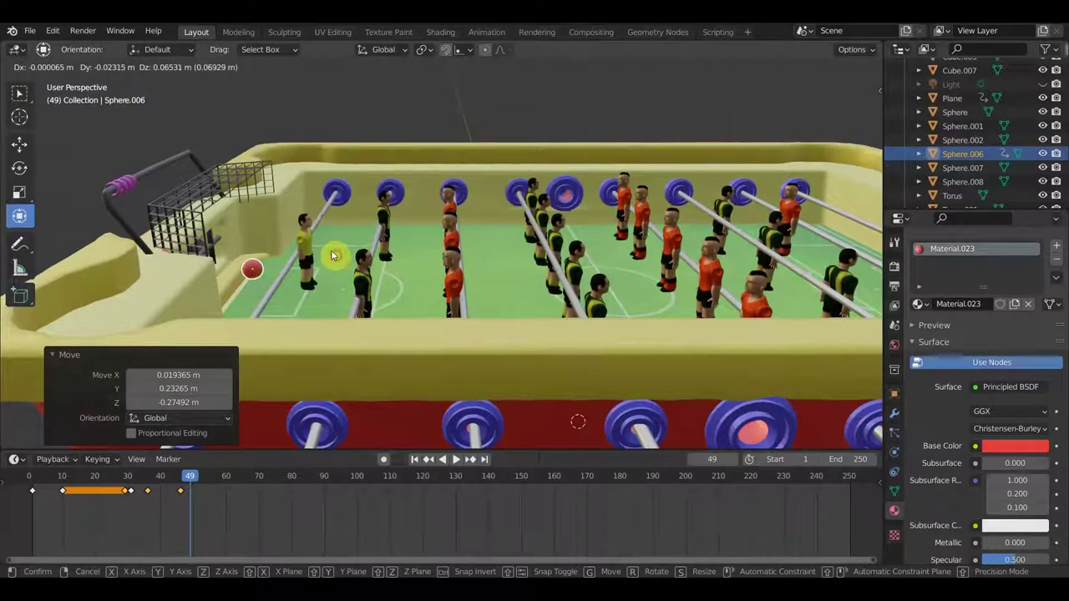
click(332, 255)
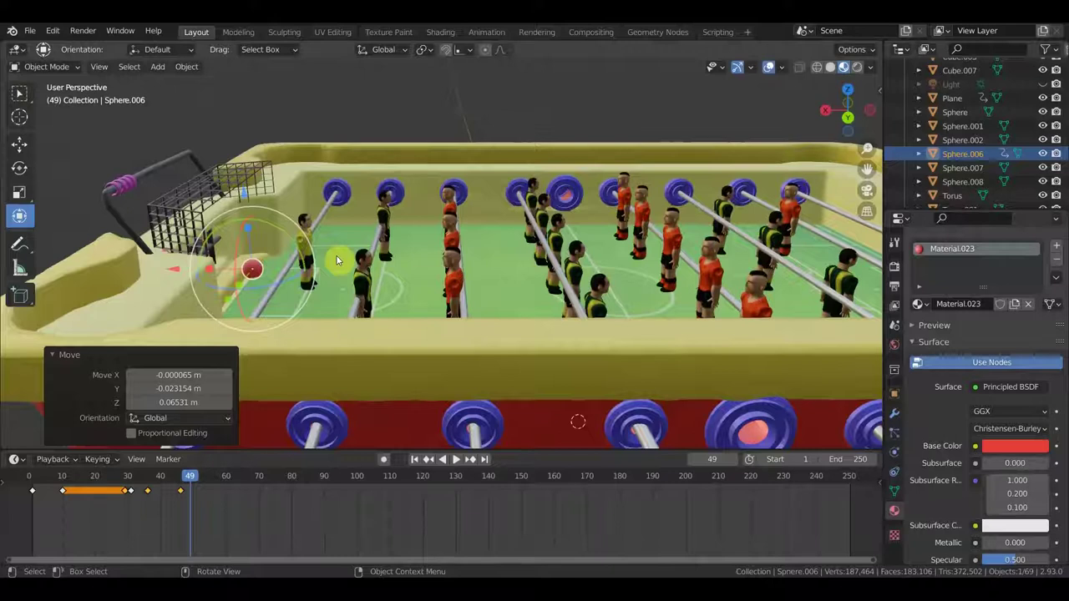
key(i)
click(336, 255)
mouse_move(336, 255)
middle_down()
mouse_move(349, 299)
mouse_move(418, 289)
middle_up()
drag(177, 481, 29, 480)
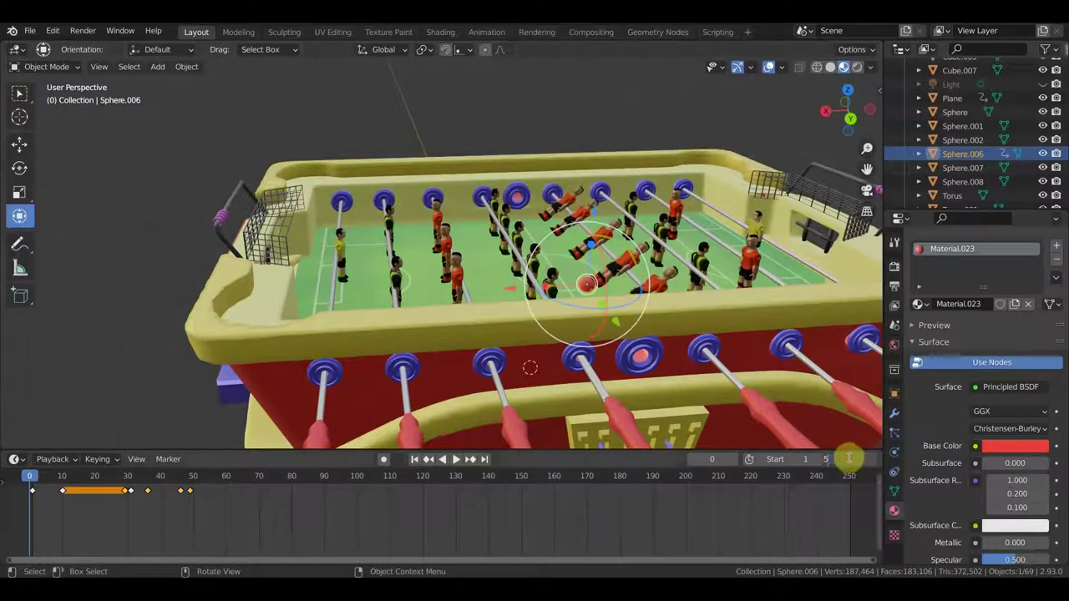
text(0)
Step: Set the end frame to 50, play the kick animation, then select a red-team player and stop playback
key(Return)
mouse_move(682, 321)
middle_down()
mouse_move(670, 312)
mouse_move(742, 309)
mouse_move(682, 323)
mouse_move(598, 313)
mouse_move(568, 336)
mouse_move(544, 334)
middle_up()
key(space)
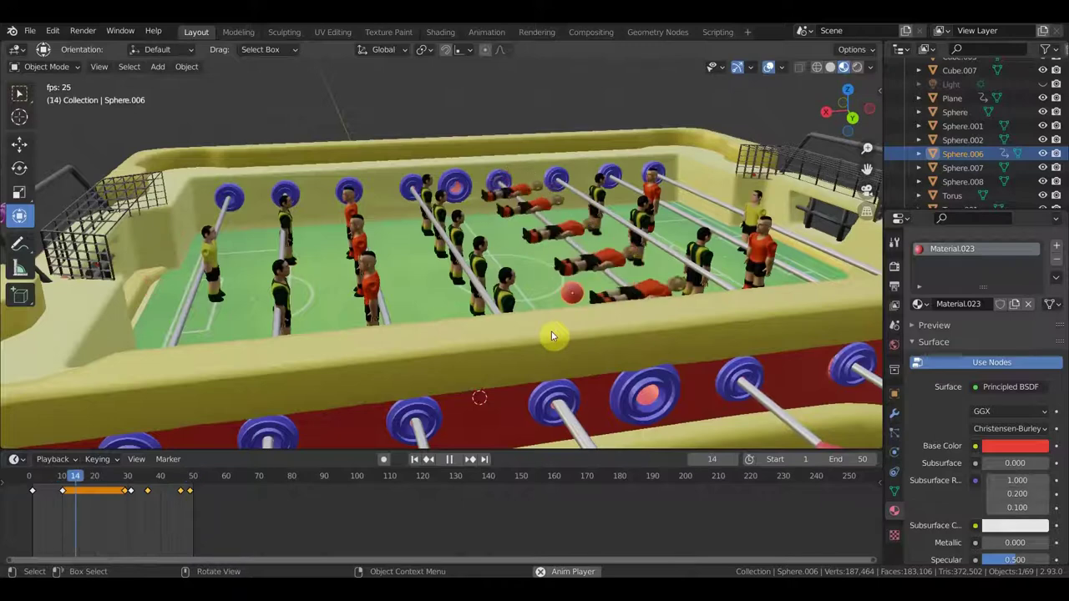
click(368, 280)
key(KP_Decimal)
mouse_move(398, 319)
middle_down()
mouse_move(423, 319)
mouse_move(420, 328)
middle_up()
middle_drag(599, 299, 369, 333)
scroll(540, 256, down, 5)
mouse_move(540, 255)
middle_down()
mouse_move(515, 261)
mouse_move(562, 263)
middle_up()
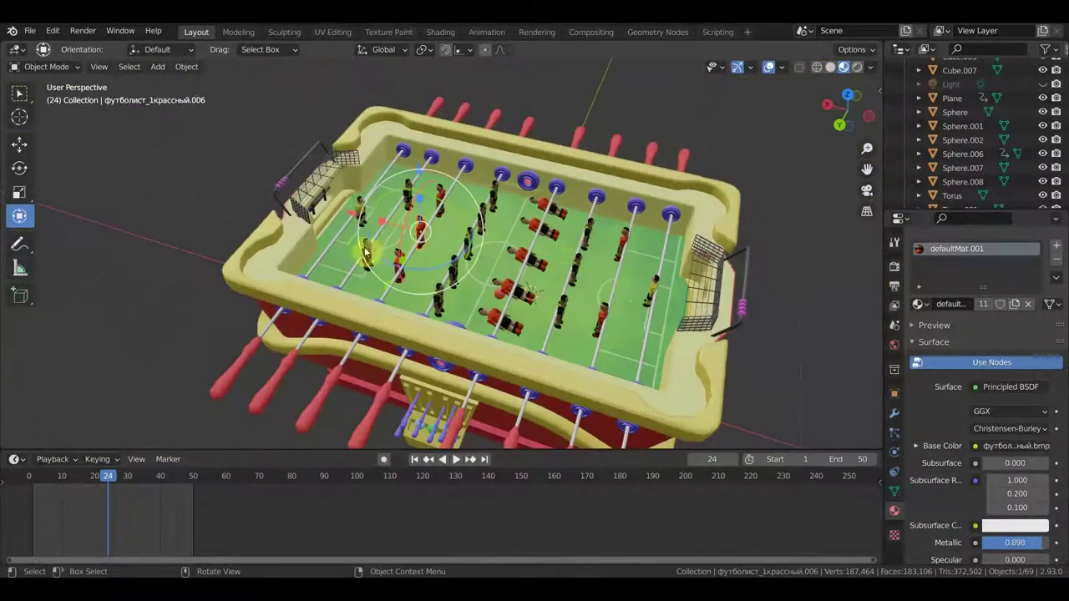
Step: Bring the view close to the players and select an orange-shirted player for material editing
mouse_move(576, 320)
middle_down()
mouse_move(771, 255)
mouse_move(627, 282)
mouse_move(663, 275)
mouse_move(675, 248)
mouse_move(681, 255)
middle_up()
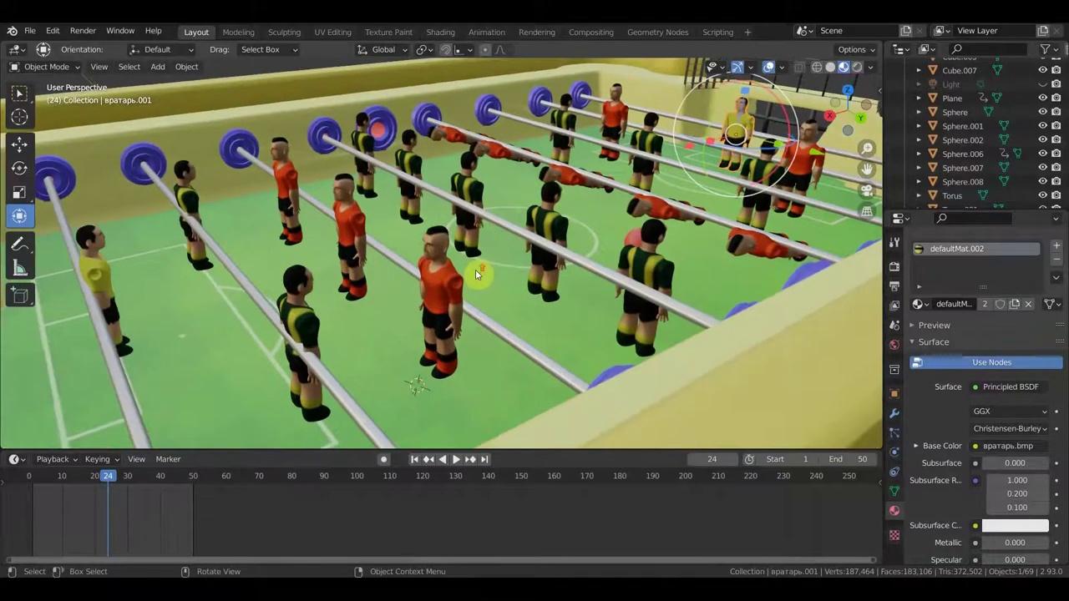
middle_drag(475, 269, 630, 240)
scroll(632, 239, up, 4)
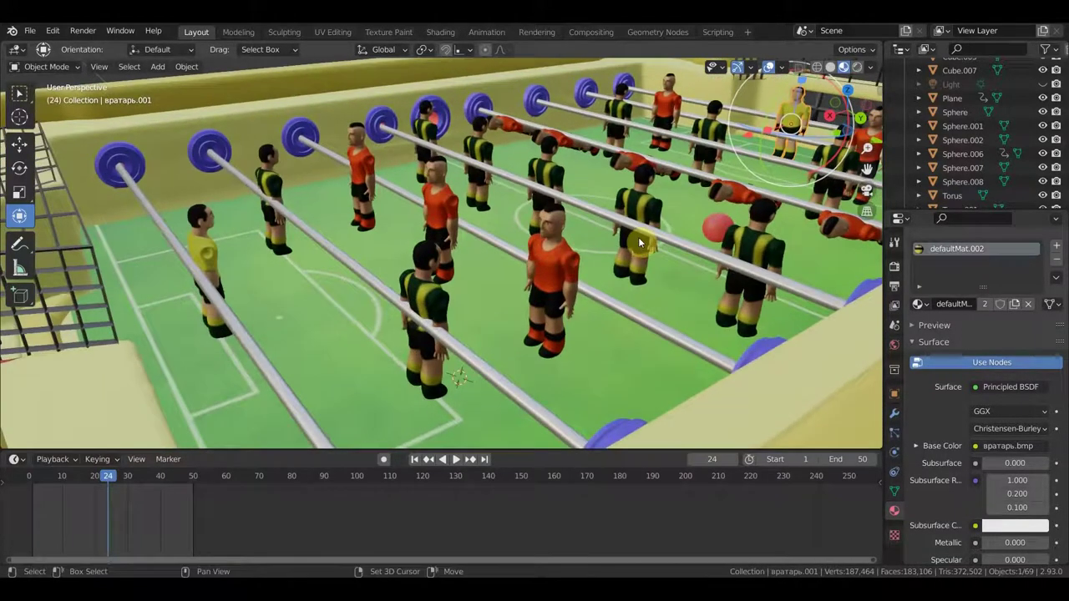
scroll(562, 274, down, 4)
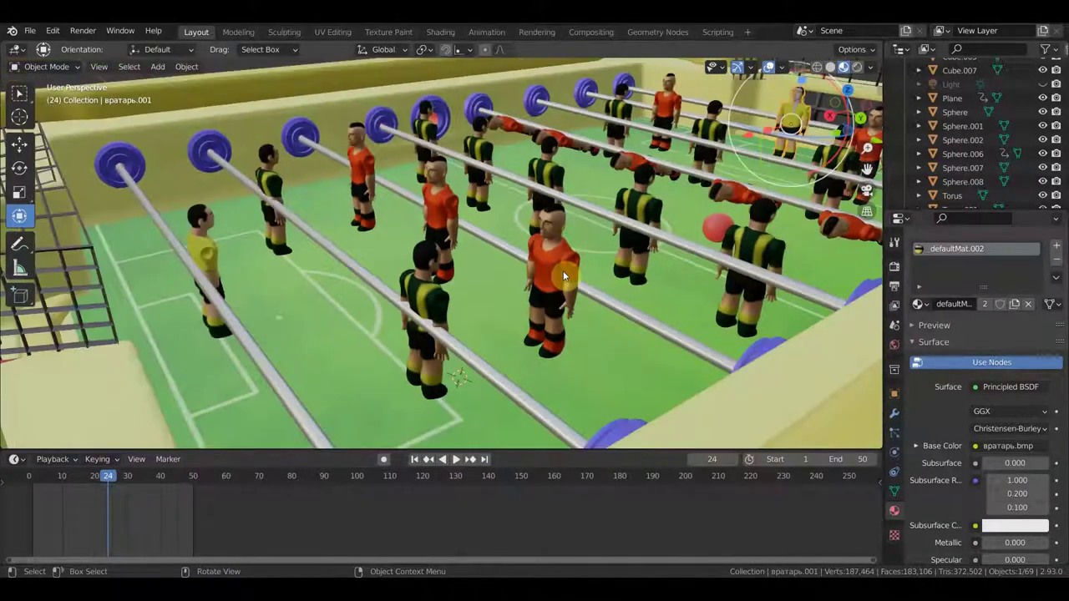
click(548, 280)
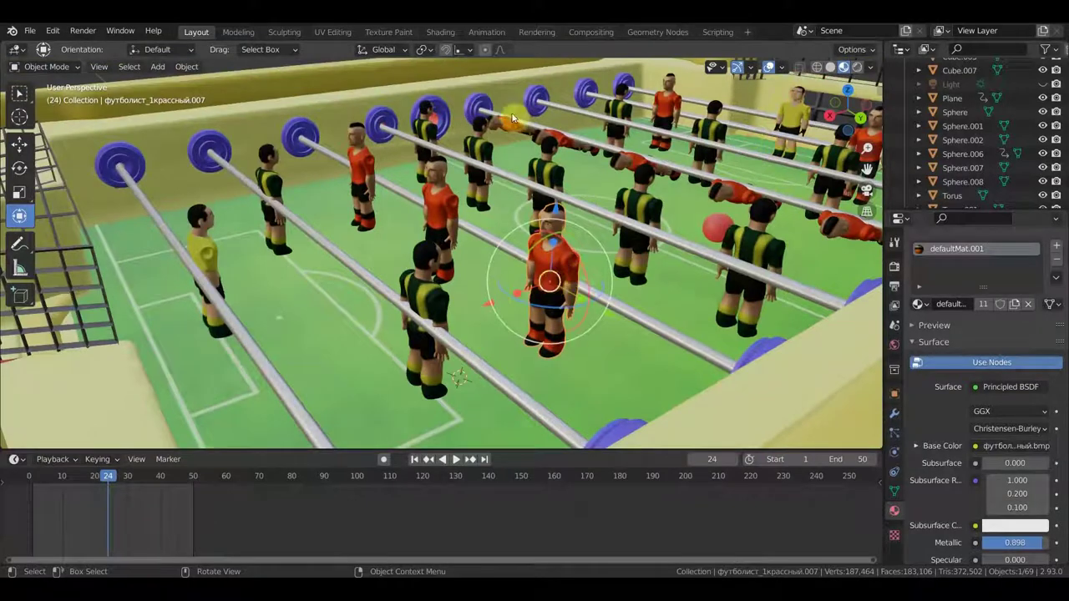
click(440, 33)
Step: Insert a Hue/Saturation node between the Image Texture and Principled BSDF nodes
scroll(386, 435, down, 2)
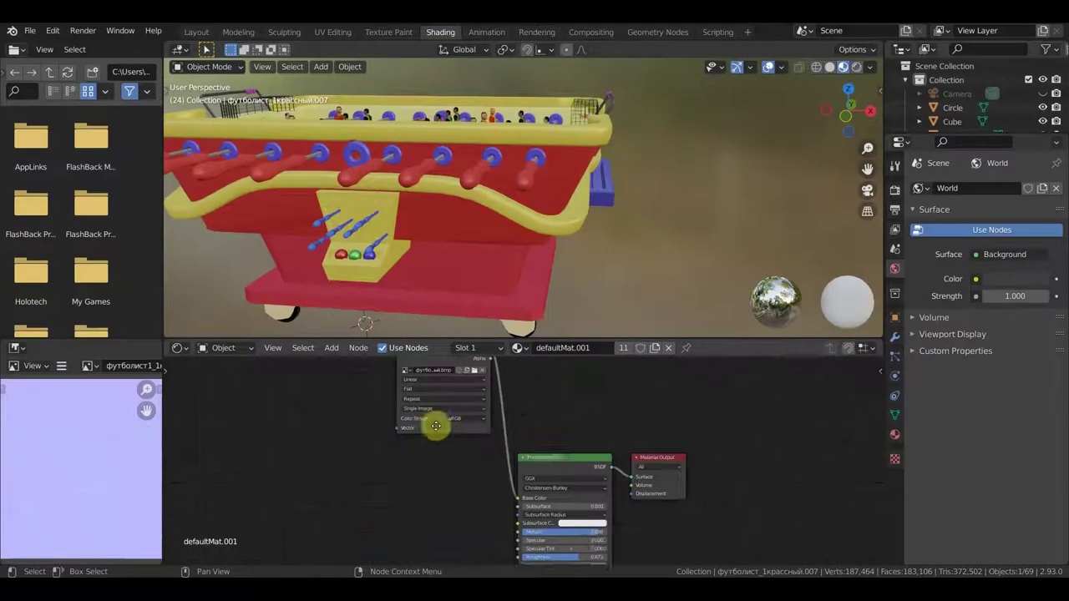
middle_drag(431, 424, 466, 530)
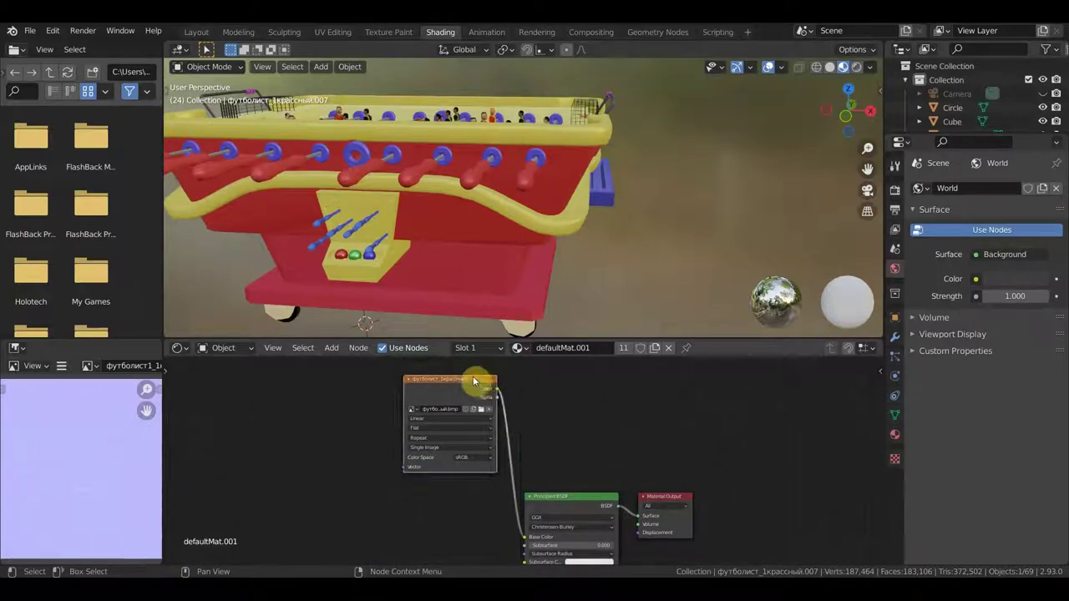
drag(472, 381, 352, 429)
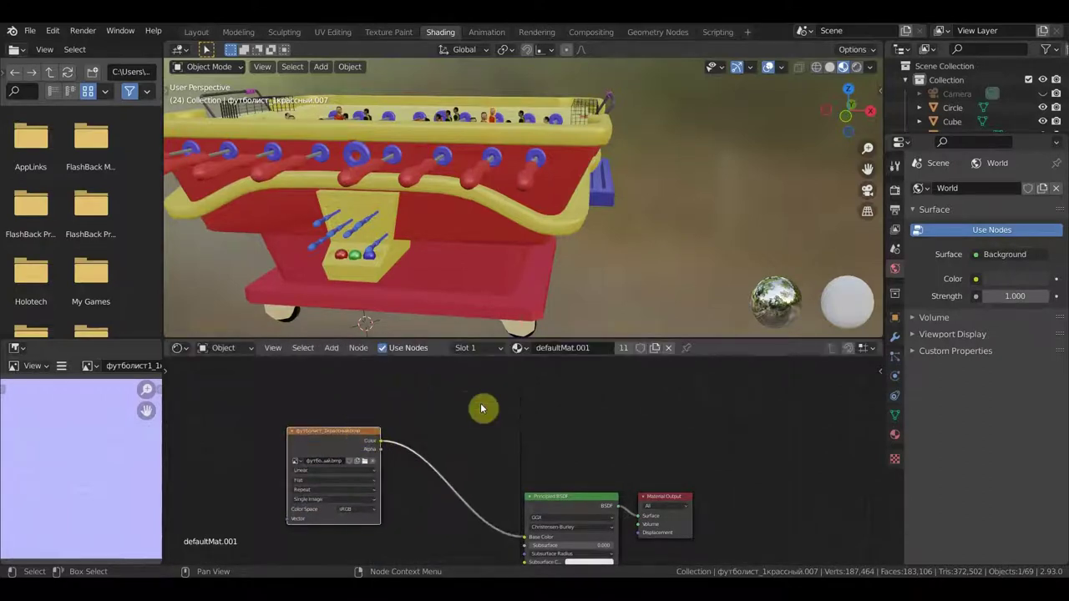
middle_drag(481, 409, 494, 365)
click(333, 348)
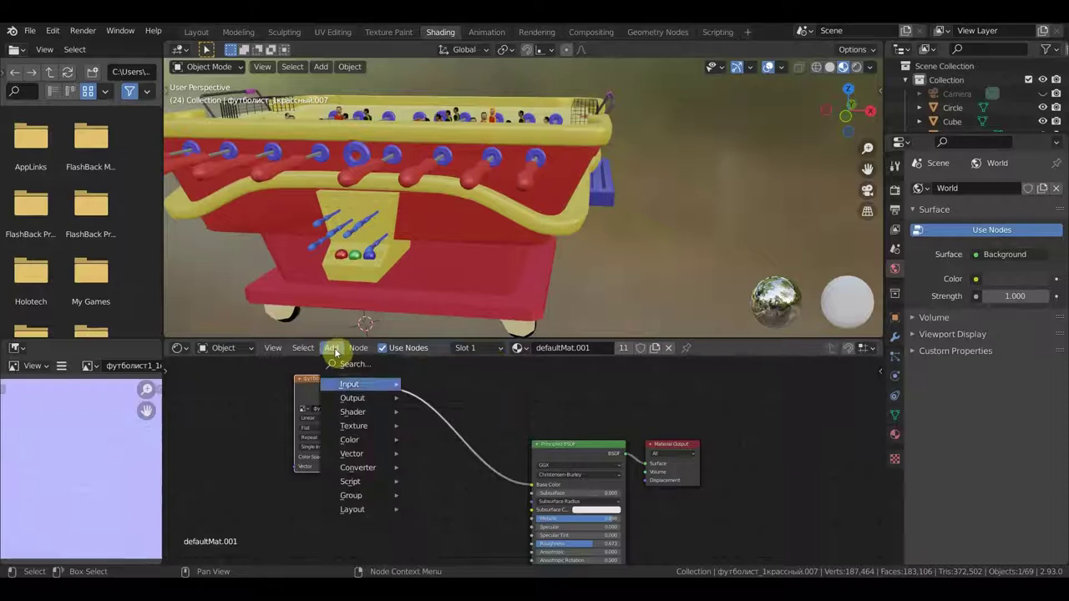
mouse_move(349, 439)
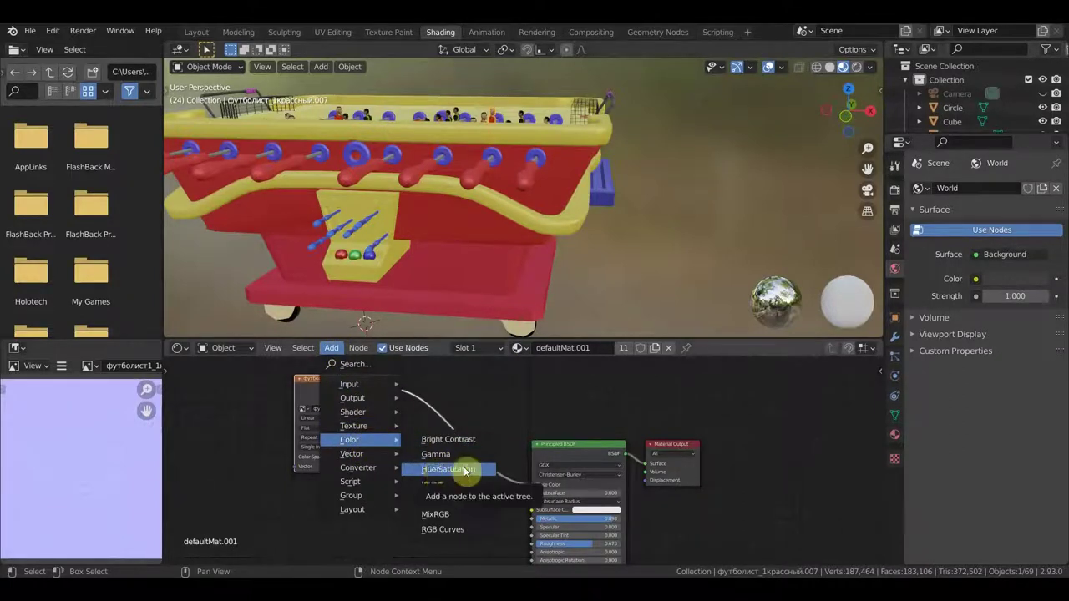
click(451, 470)
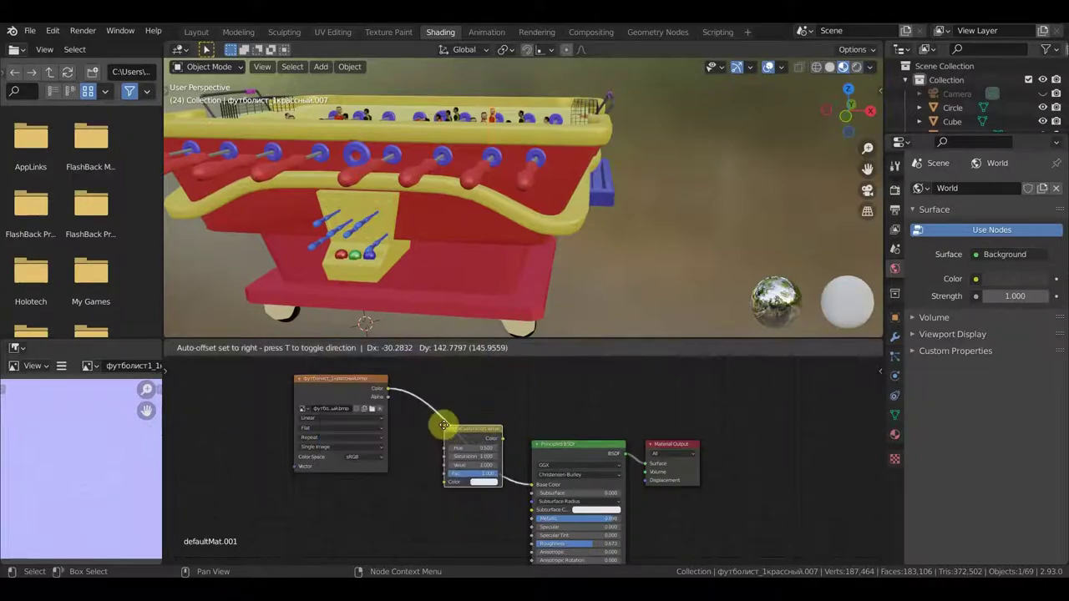
click(444, 429)
Step: Try different hue values, keep hue at 0.500, and set saturation to 1.100
scroll(489, 451, up, 2)
scroll(512, 437, up, 2)
middle_drag(527, 322, 627, 81)
scroll(627, 81, up, 3)
mouse_move(598, 132)
middle_down()
mouse_move(639, 72)
mouse_move(578, 152)
mouse_move(625, 174)
mouse_move(595, 159)
middle_up()
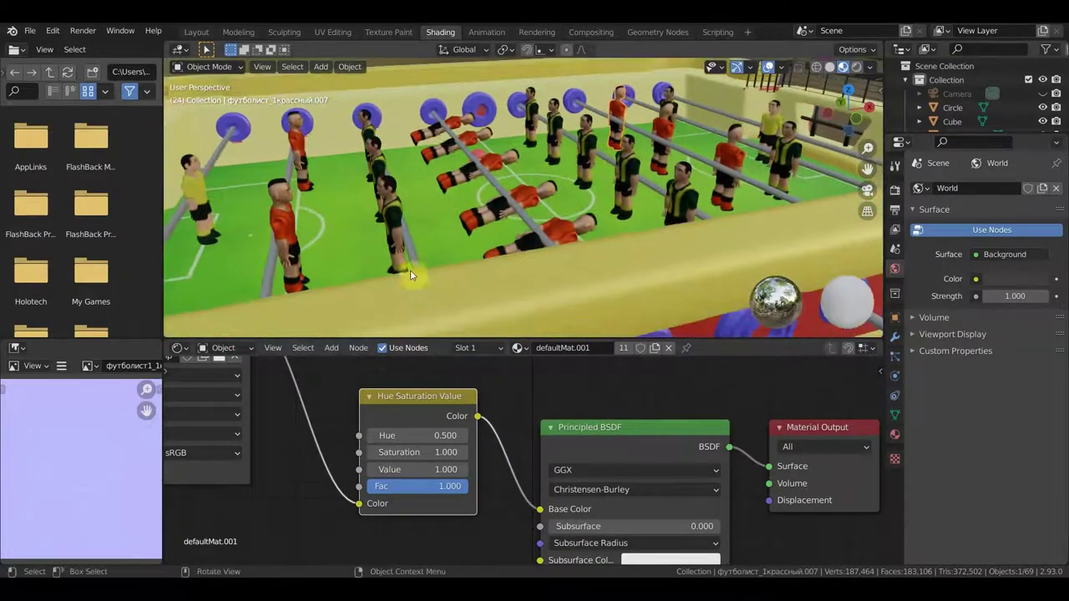
drag(443, 435, 414, 435)
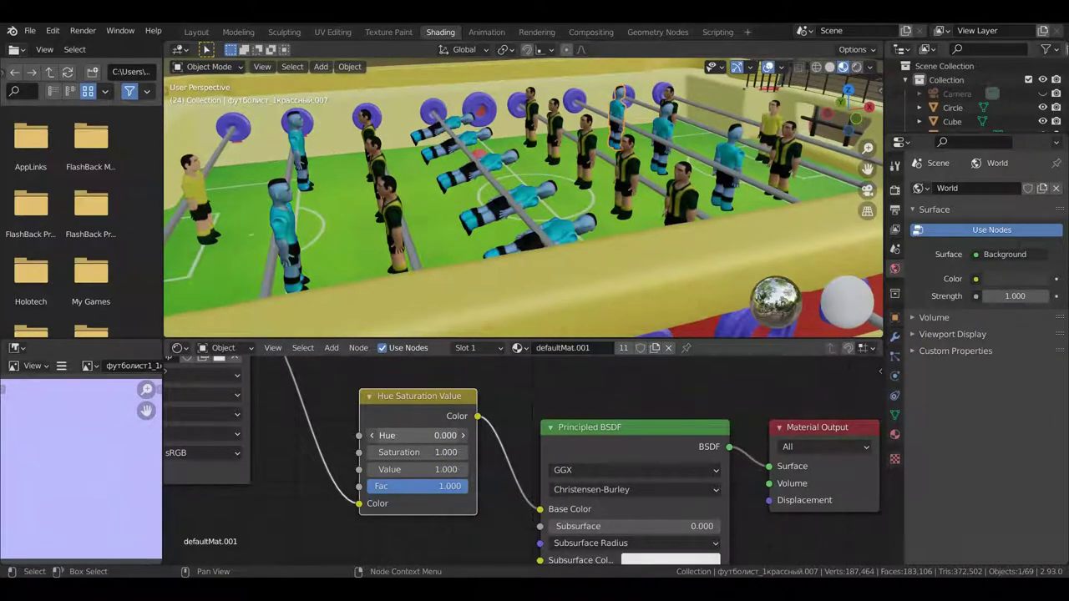
mouse_move(443, 435)
mouse_down()
mouse_move(429, 435)
mouse_move(443, 436)
mouse_up()
text(0.800)
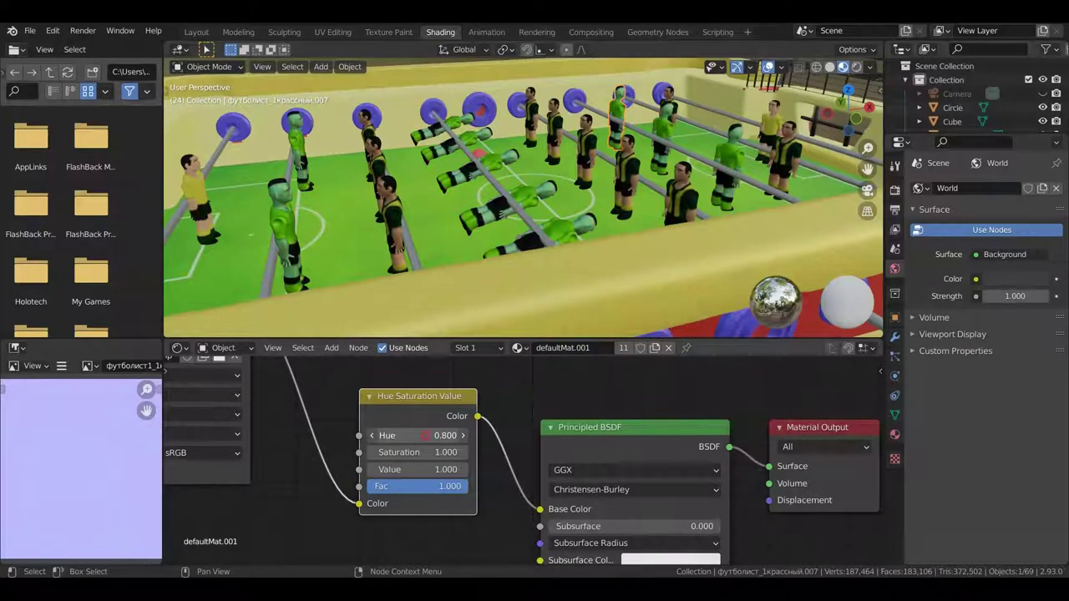
middle_drag(492, 242, 513, 238)
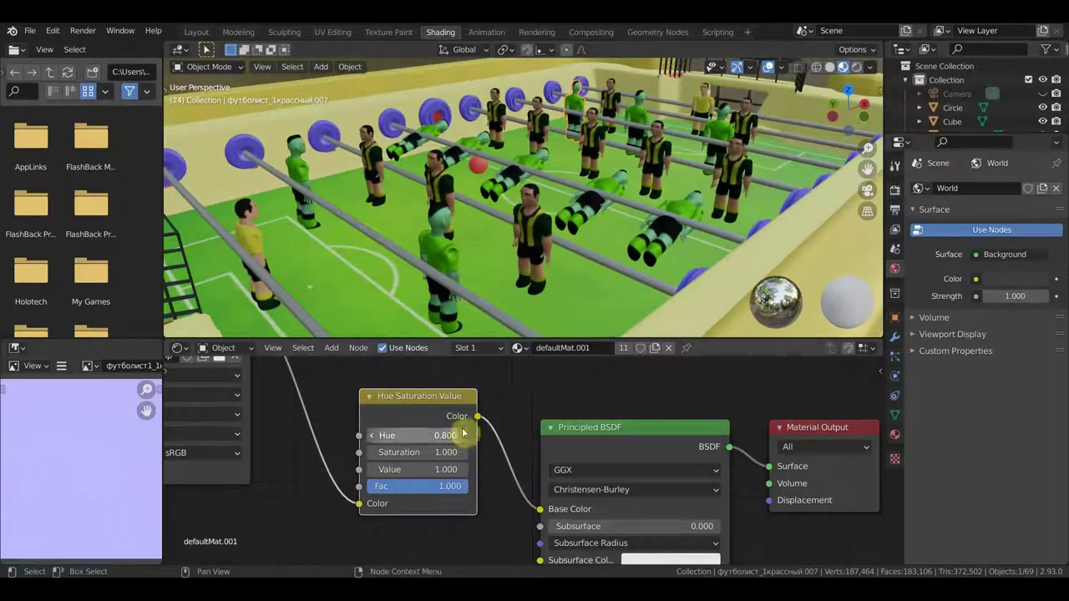
drag(446, 452, 401, 452)
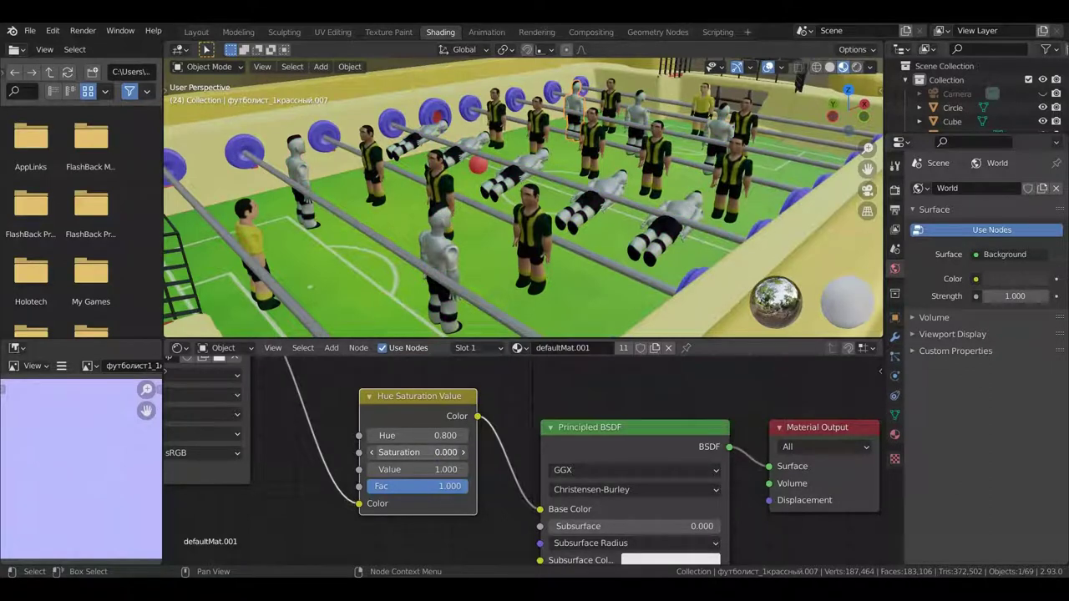
mouse_move(401, 452)
mouse_down()
mouse_move(451, 452)
mouse_move(426, 435)
mouse_up()
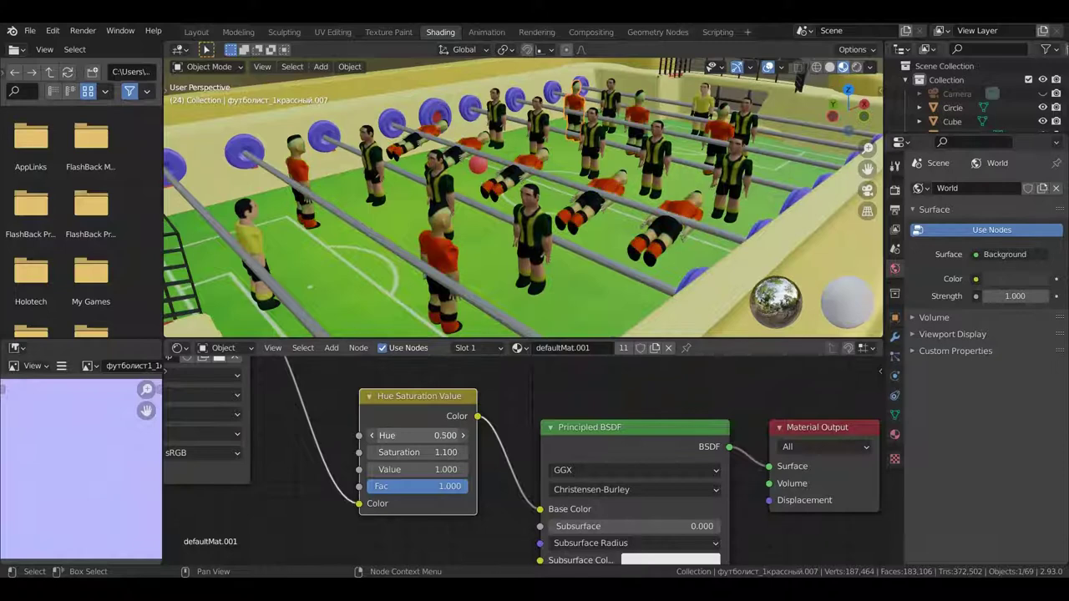
Step: Set the hue to 0.600 so the team turns yellow, then select a player from the other team
scroll(509, 229, up, 5)
mouse_move(509, 229)
middle_down()
mouse_move(484, 222)
mouse_move(690, 182)
mouse_move(560, 214)
mouse_move(353, 184)
mouse_move(644, 174)
mouse_move(486, 195)
mouse_move(442, 216)
middle_up()
scroll(442, 218, down, 2)
scroll(442, 218, down, 2)
scroll(442, 219, down, 2)
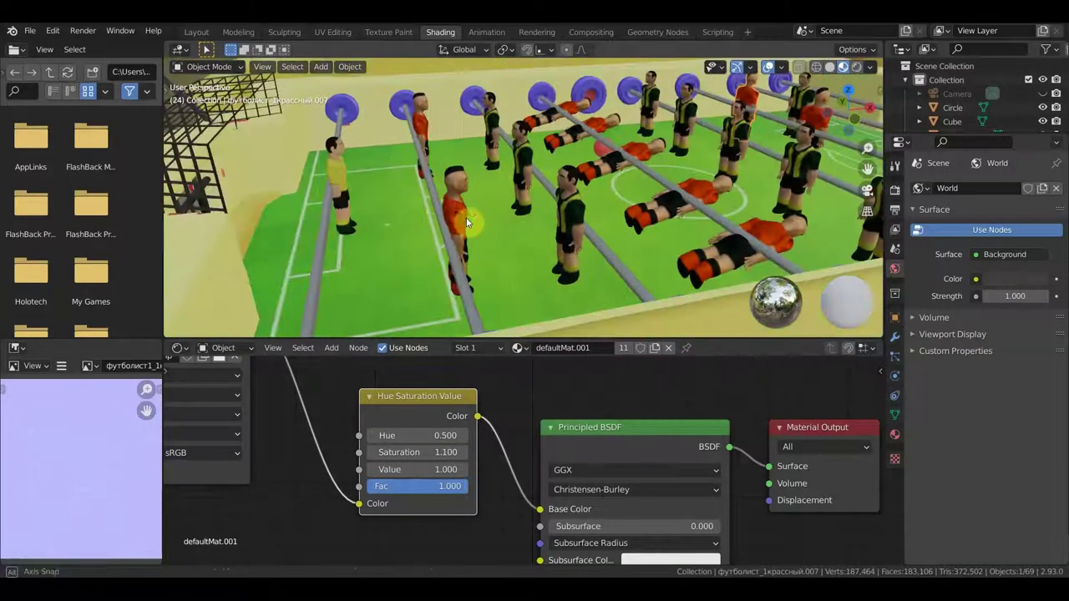
scroll(442, 219, down, 2)
mouse_move(409, 435)
mouse_down()
mouse_move(463, 435)
mouse_move(441, 435)
mouse_up()
key(ctrl+z)
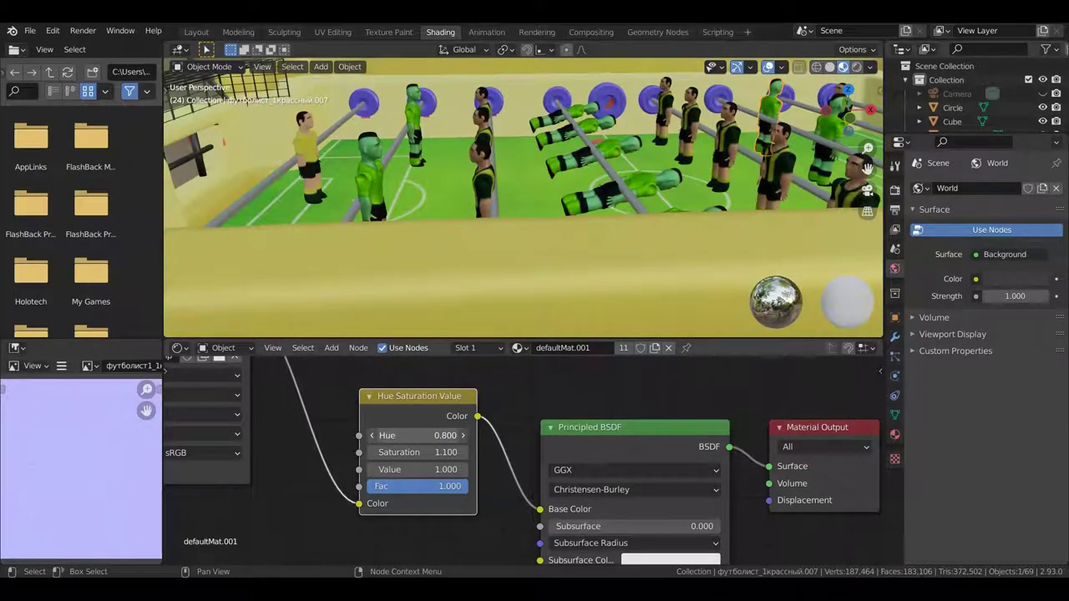
drag(417, 435, 396, 435)
middle_drag(477, 238, 515, 194)
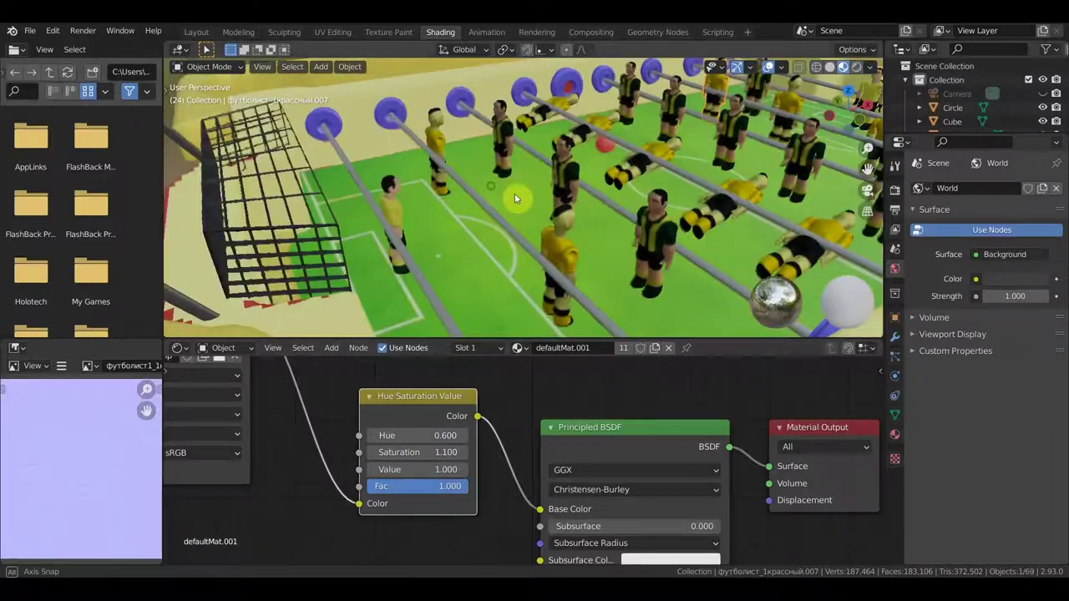
scroll(551, 209, up, 3)
middle_drag(566, 219, 616, 187)
click(636, 195)
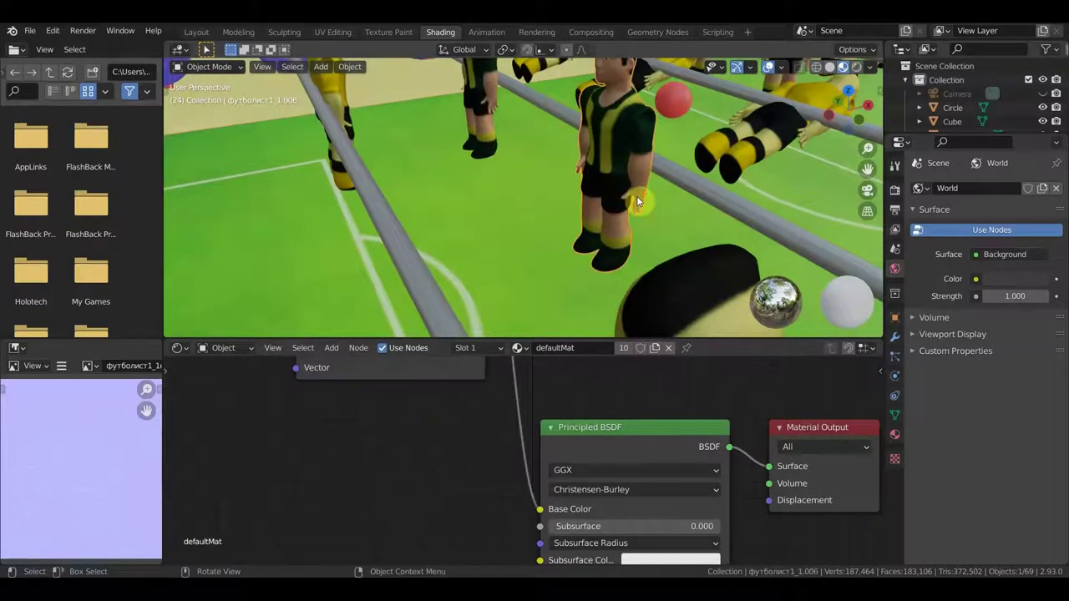
Step: Make room in defaultMat's node tree by moving the image texture node aside
scroll(637, 196, down, 5)
scroll(489, 409, down, 2)
scroll(489, 409, down, 2)
scroll(470, 406, down, 1)
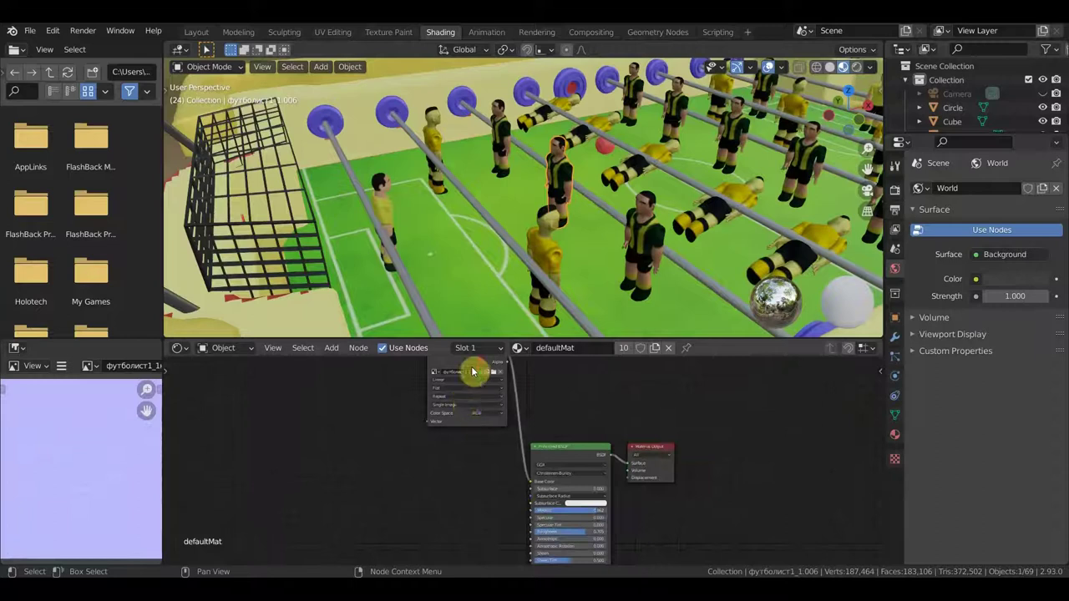
scroll(477, 370, down, 1)
click(482, 379)
drag(482, 379, 384, 427)
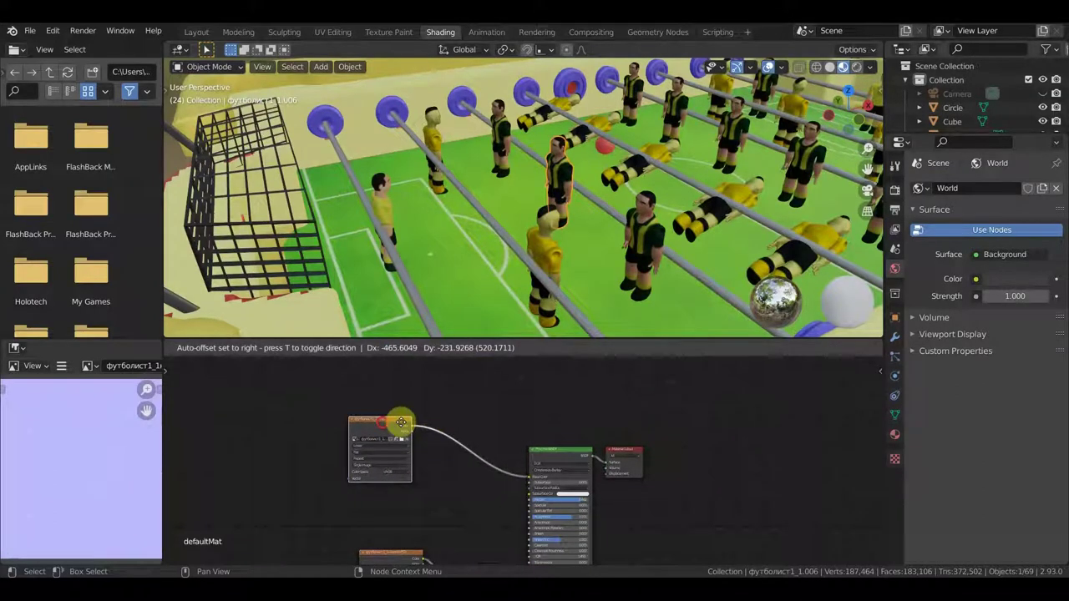
Step: Insert a Hue/Saturation/Value node on the texture link and set Hue to 0.200, turning shirts purple
click(332, 349)
mouse_move(350, 440)
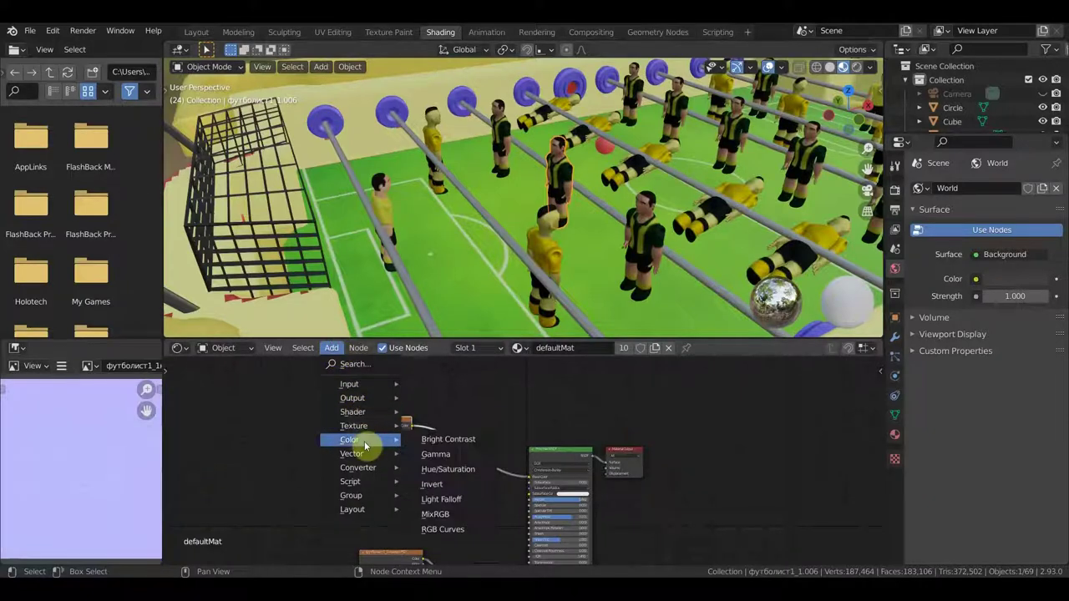
click(458, 450)
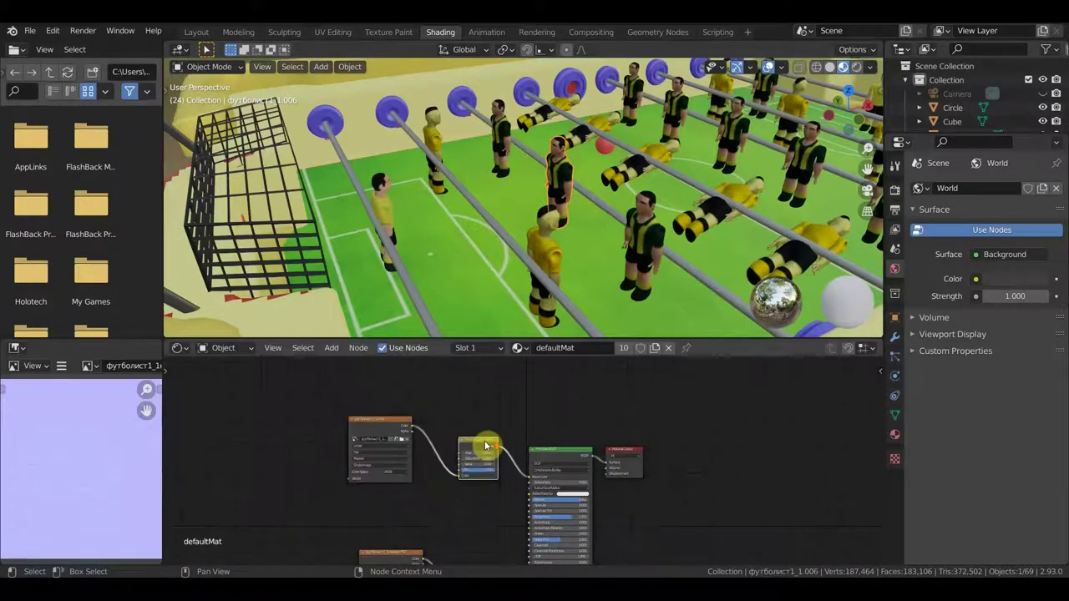
scroll(487, 446, up, 2)
scroll(493, 446, up, 2)
middle_drag(494, 444, 603, 438)
mouse_move(506, 436)
mouse_down()
mouse_move(539, 436)
mouse_move(471, 437)
mouse_move(495, 437)
mouse_up()
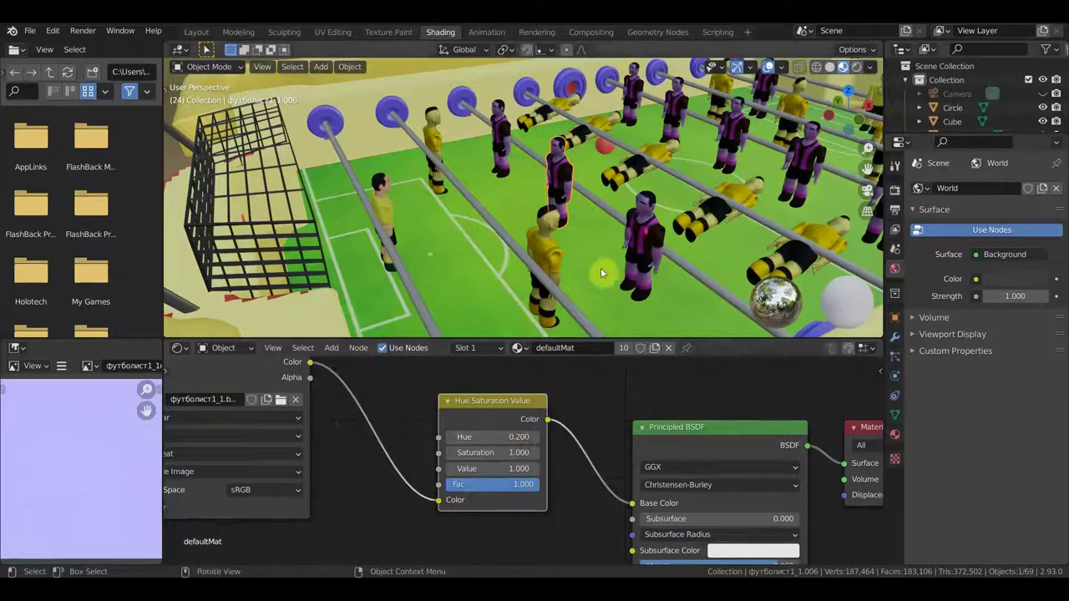
scroll(639, 227, up, 5)
middle_drag(639, 227, 677, 219)
Step: Select the playing-field plane, look around the table, and switch back to the Layout workspace
click(600, 243)
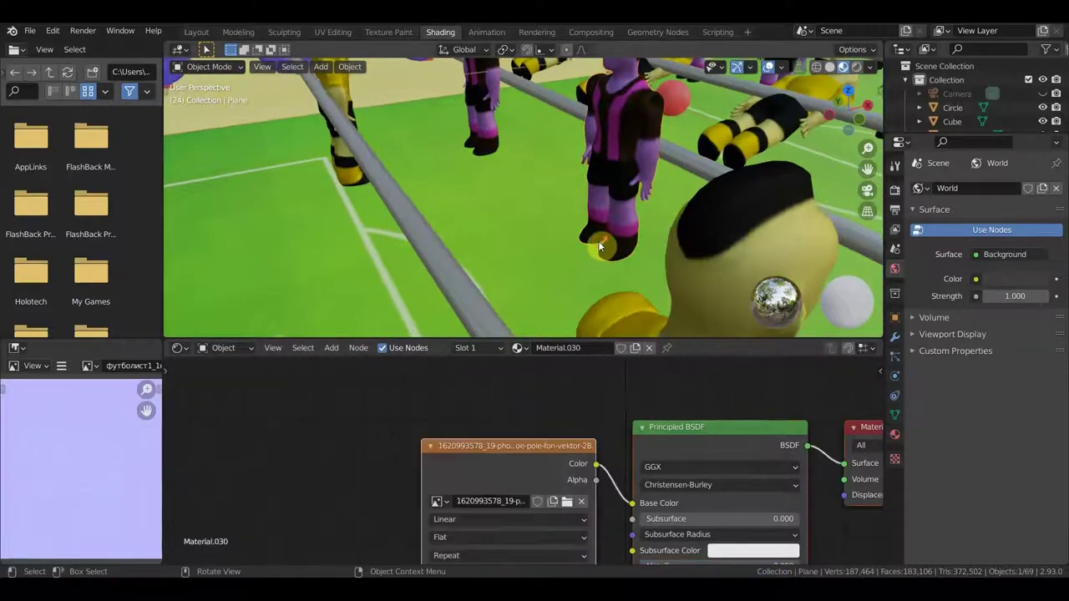
scroll(634, 240, down, 2)
scroll(589, 233, down, 2)
scroll(589, 233, down, 2)
mouse_move(589, 229)
middle_down()
mouse_move(703, 242)
mouse_move(660, 236)
middle_up()
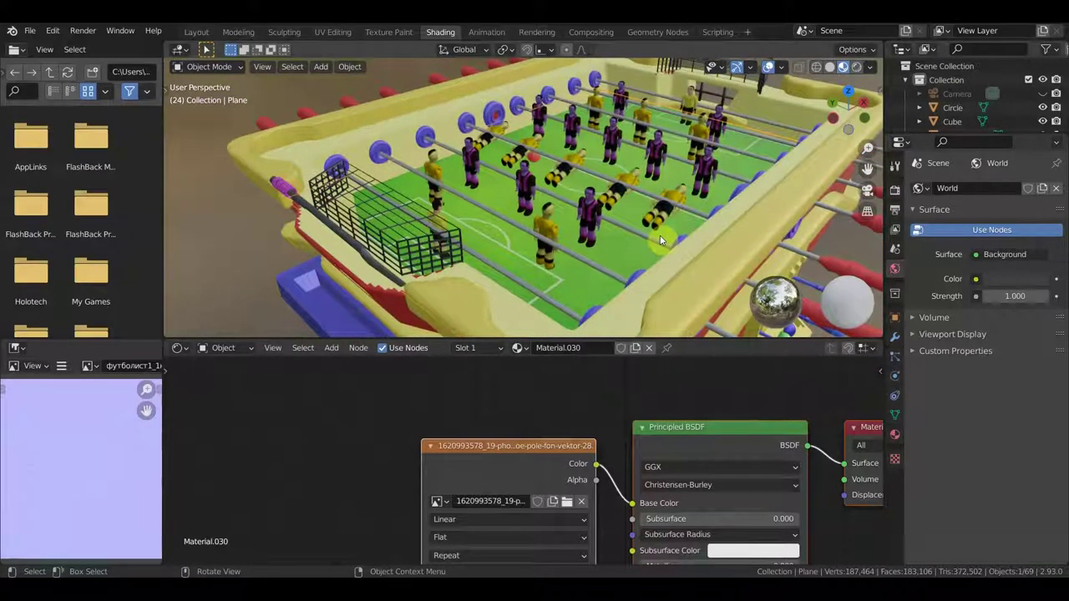
mouse_move(659, 236)
middle_down()
mouse_move(680, 209)
mouse_move(517, 207)
middle_up()
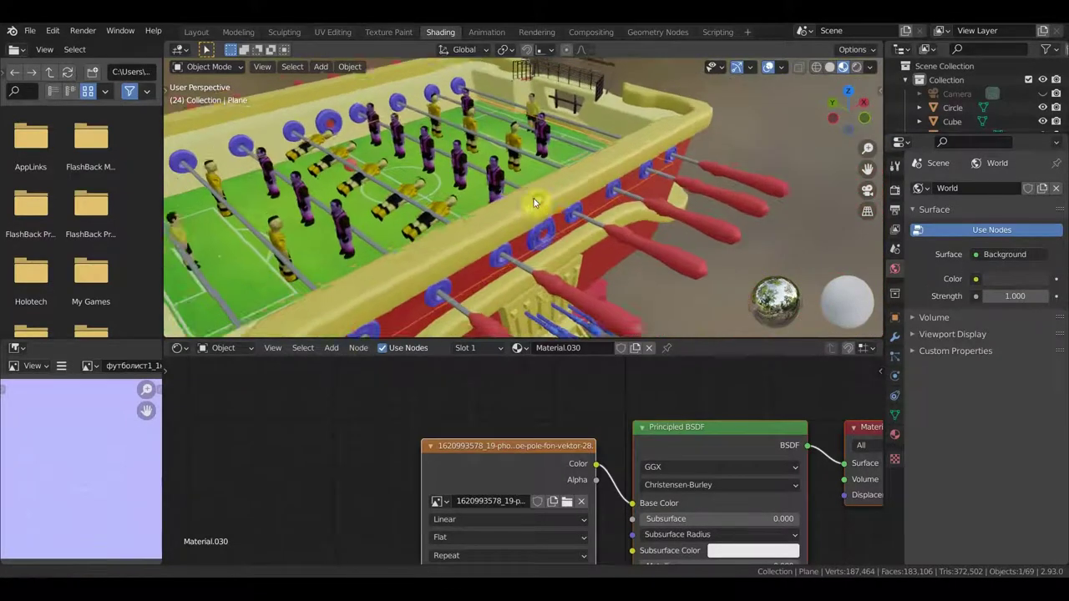
scroll(630, 255, up, 3)
mouse_move(630, 255)
middle_down()
mouse_move(615, 231)
mouse_move(575, 214)
middle_up()
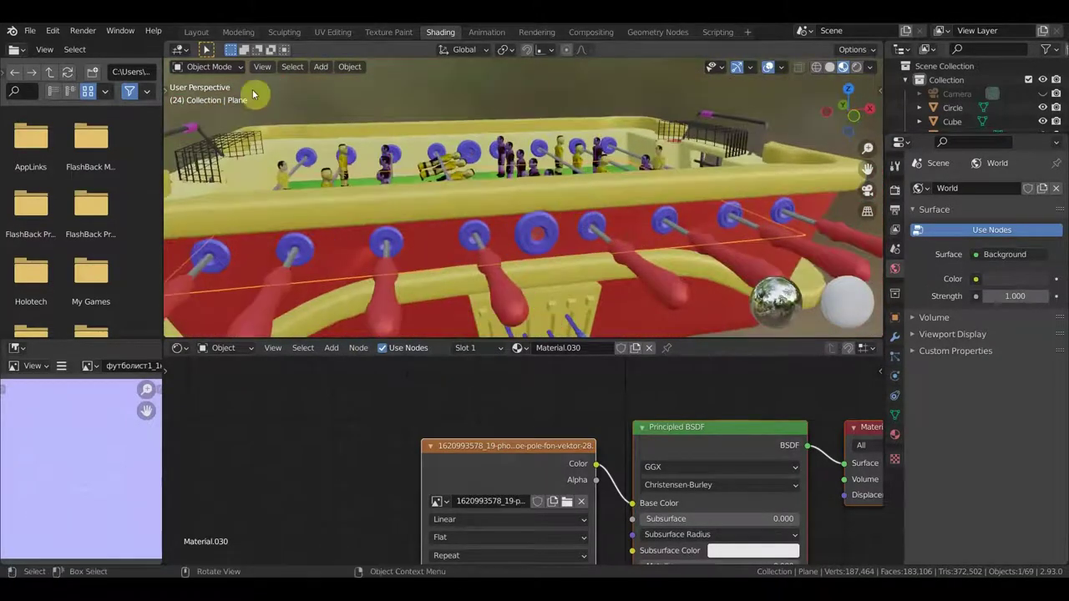
click(196, 32)
mouse_move(457, 233)
middle_down()
mouse_move(573, 200)
mouse_move(569, 163)
middle_up()
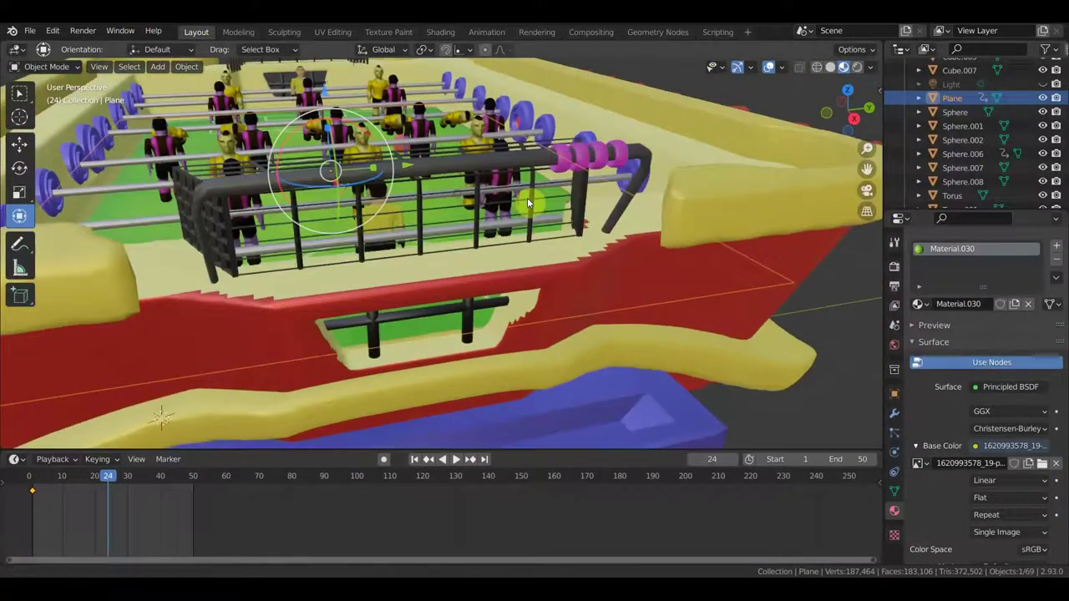
Step: Slide the pink ring about 0.58 m along the rod's Y axis
click(569, 160)
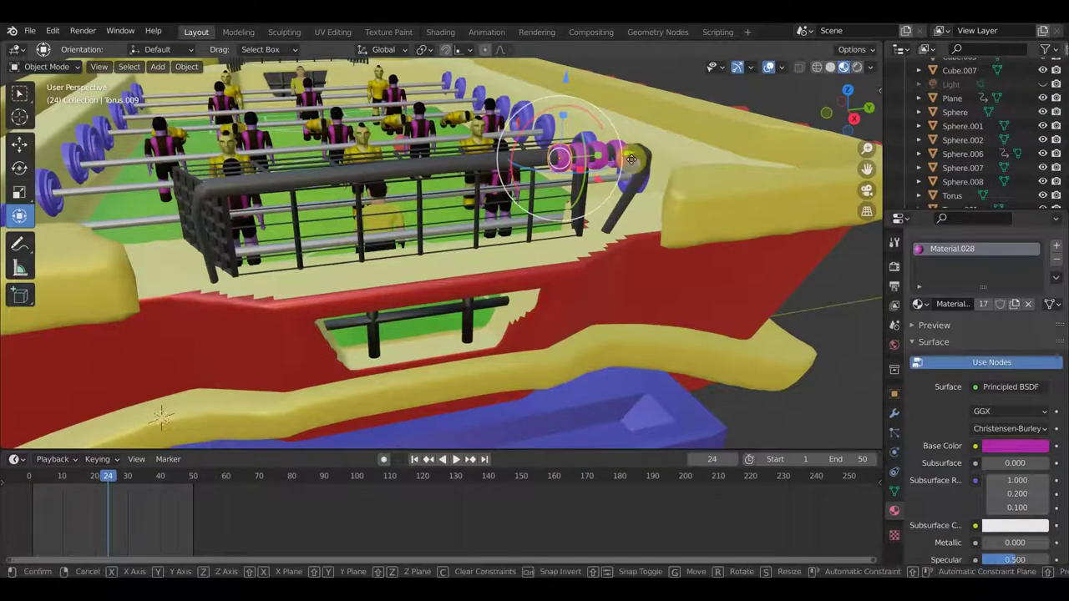
key(g)
key(y)
click(501, 185)
Step: Orbit around the table to inspect it and select the foosball table body
middle_drag(501, 186, 408, 219)
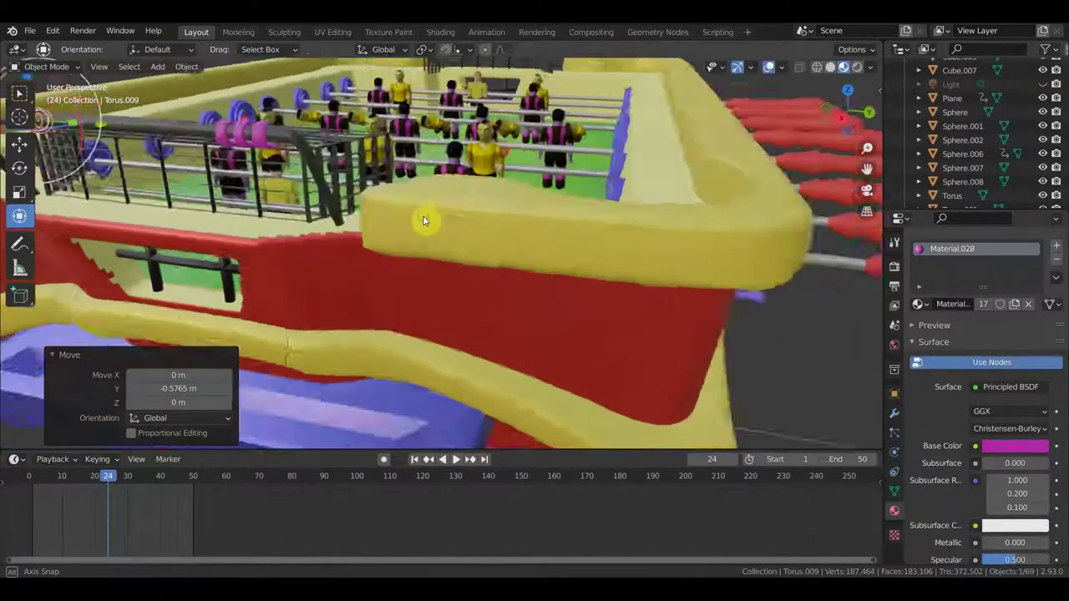
scroll(408, 219, down, 5)
mouse_move(407, 219)
middle_down()
mouse_move(479, 159)
mouse_move(447, 144)
middle_up()
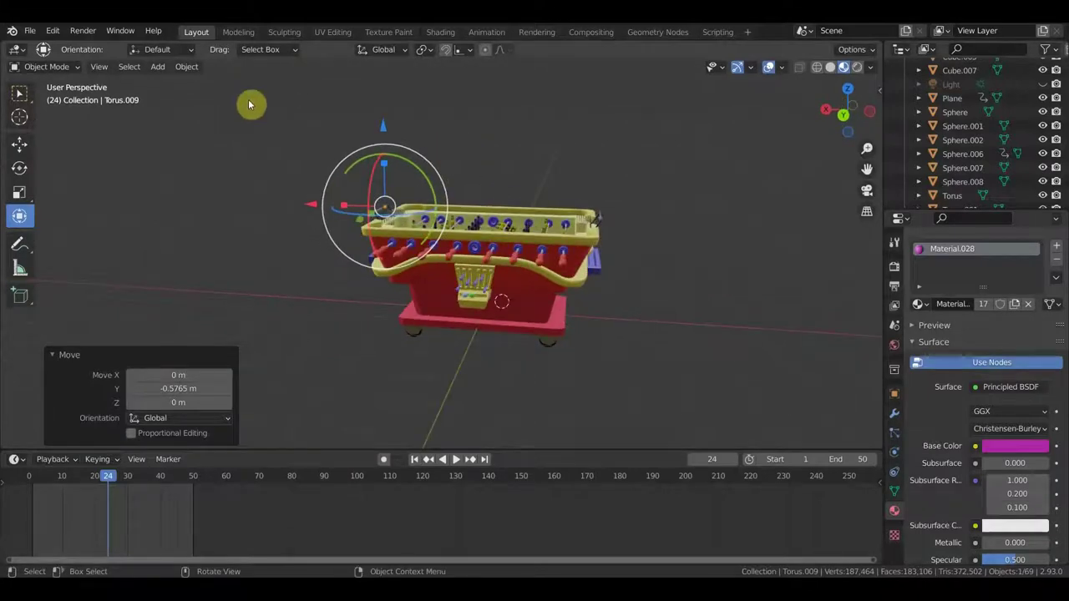
scroll(392, 179, up, 5)
middle_drag(396, 169, 414, 273)
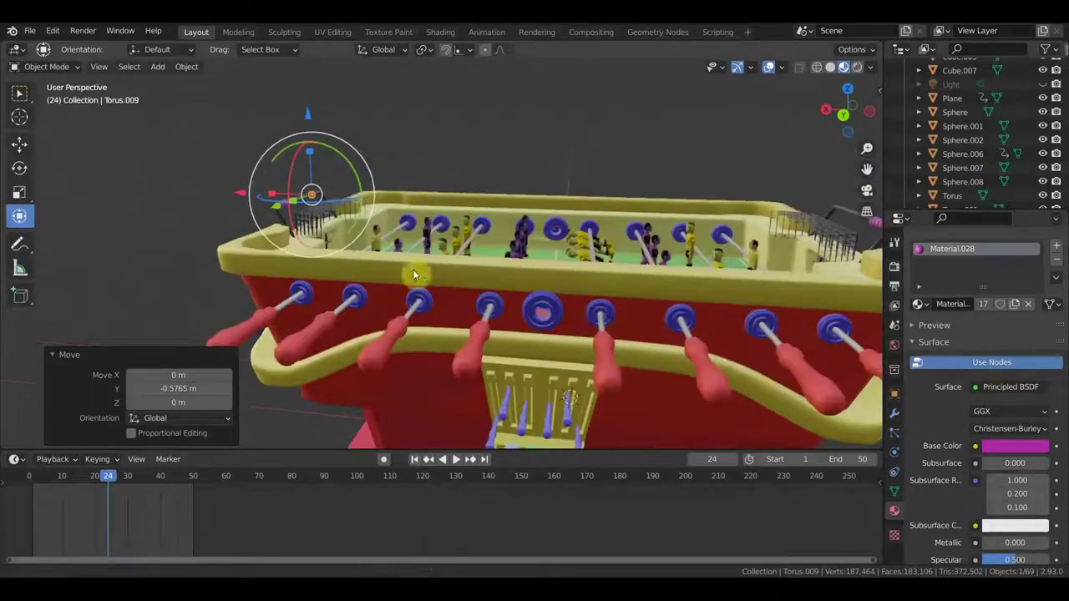
mouse_move(234, 219)
middle_down()
mouse_move(481, 246)
mouse_move(321, 192)
mouse_move(389, 152)
middle_up()
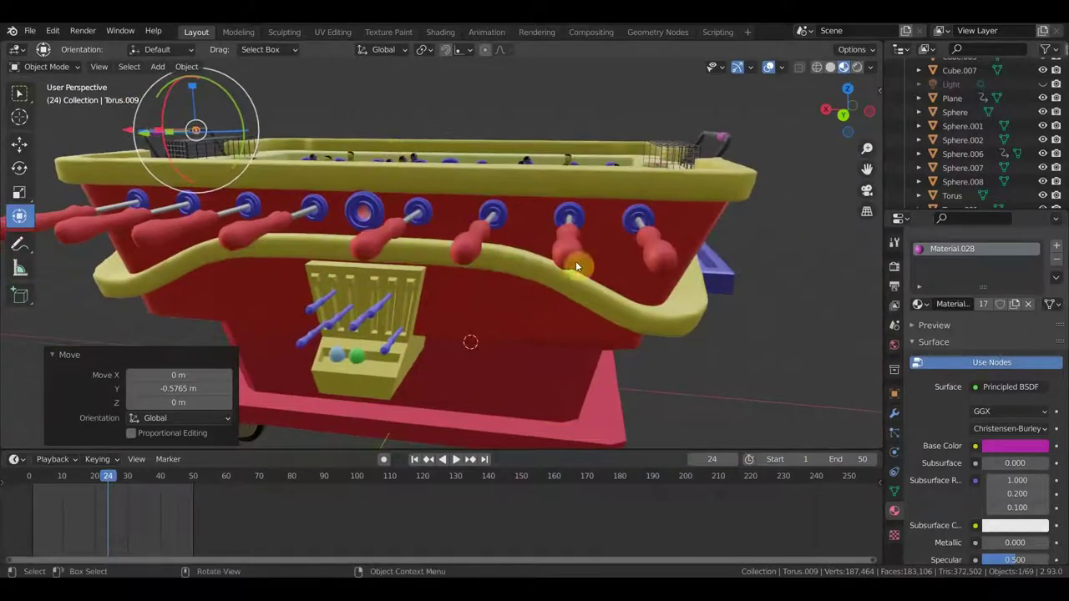
click(513, 319)
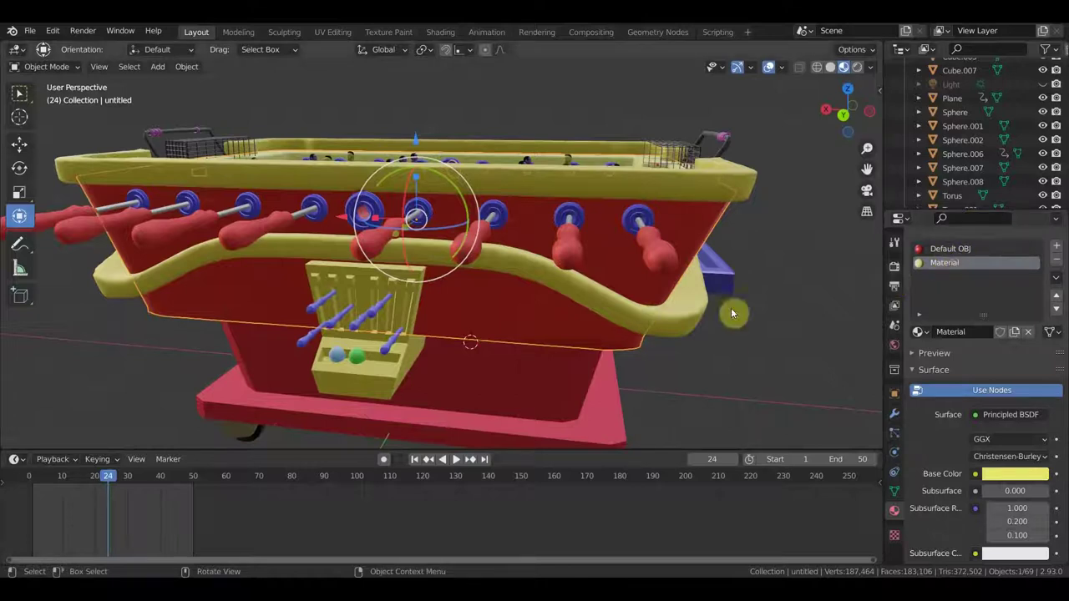
Step: Change the table body's Base Color from yellow to blue and check the blue inner walls
click(1026, 474)
click(979, 364)
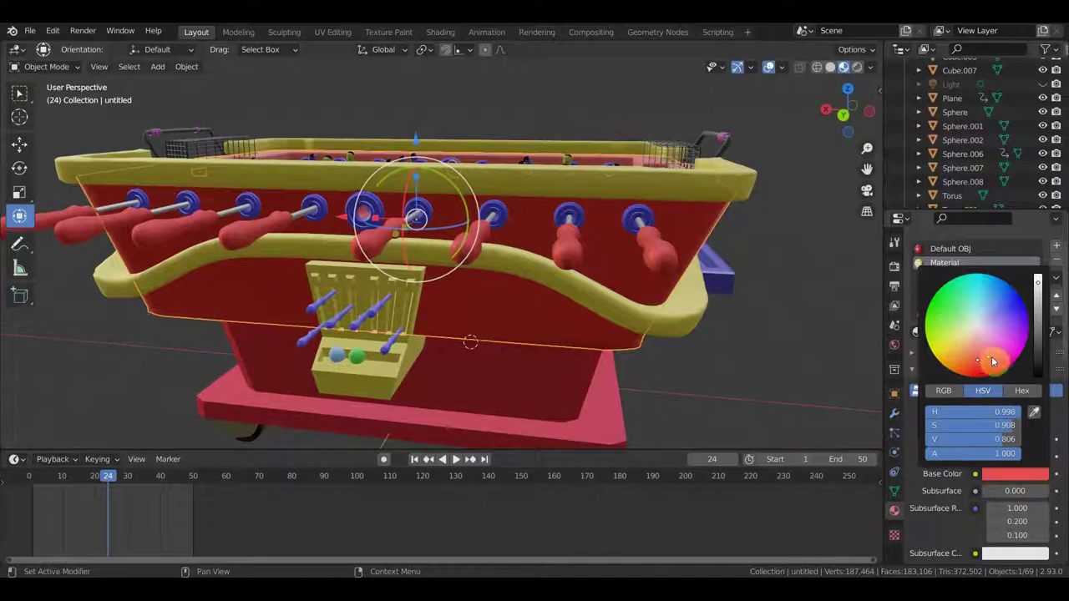
click(939, 297)
middle_drag(772, 232, 678, 290)
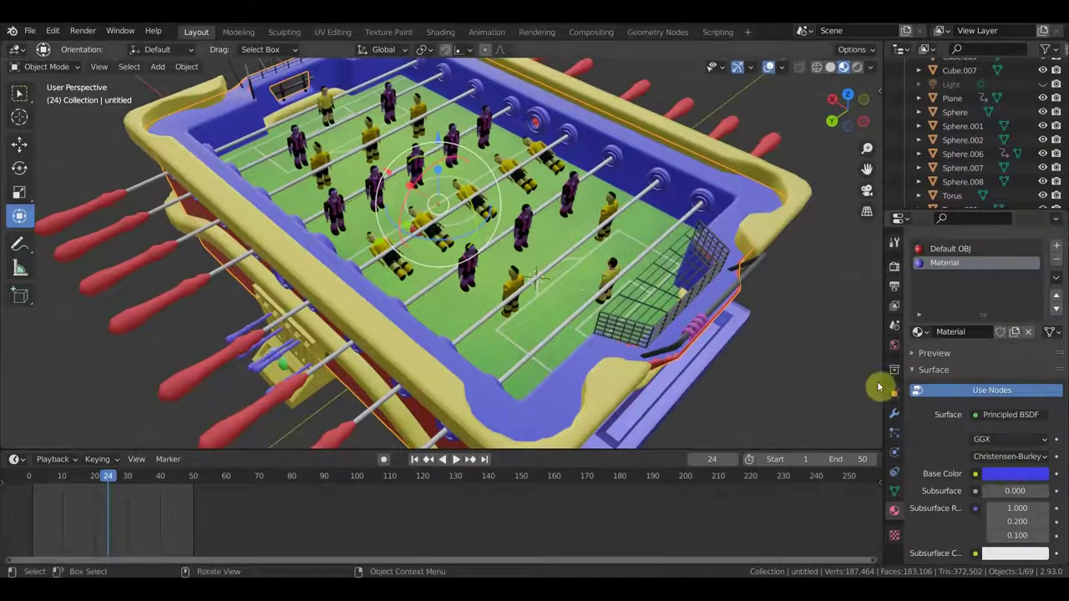
mouse_move(694, 298)
middle_down()
mouse_move(717, 275)
mouse_move(597, 312)
middle_up()
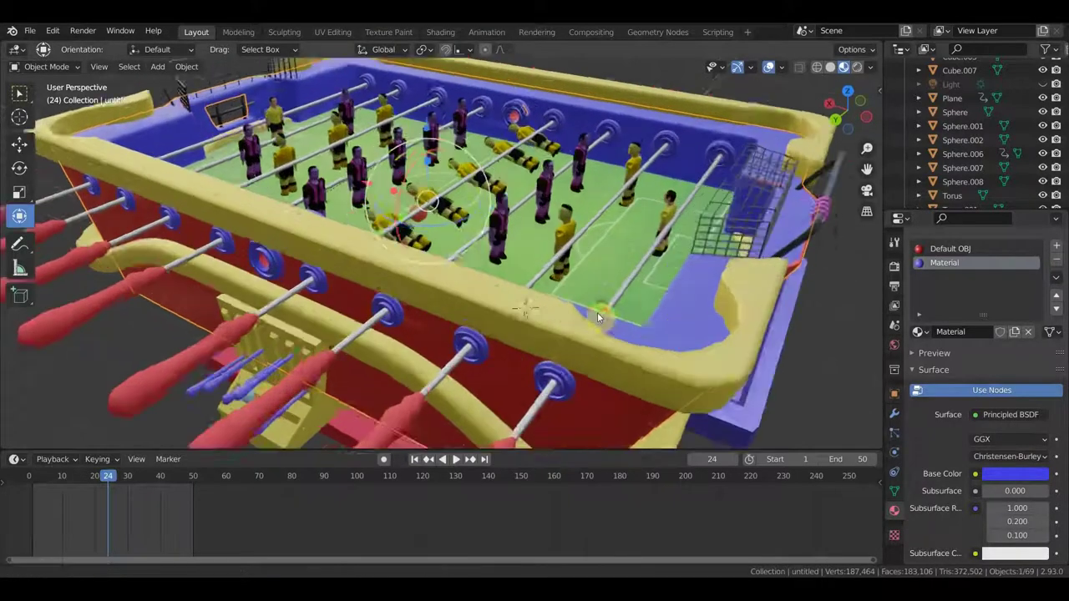
scroll(621, 188, up, 3)
mouse_move(621, 188)
middle_down()
mouse_move(646, 203)
mouse_move(575, 364)
middle_up()
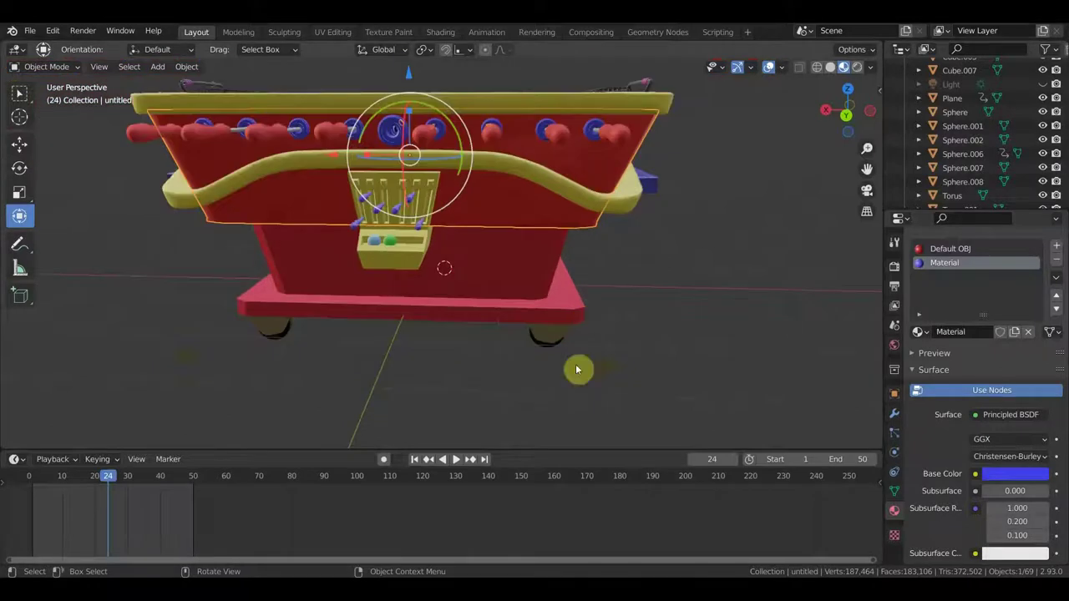
click(544, 343)
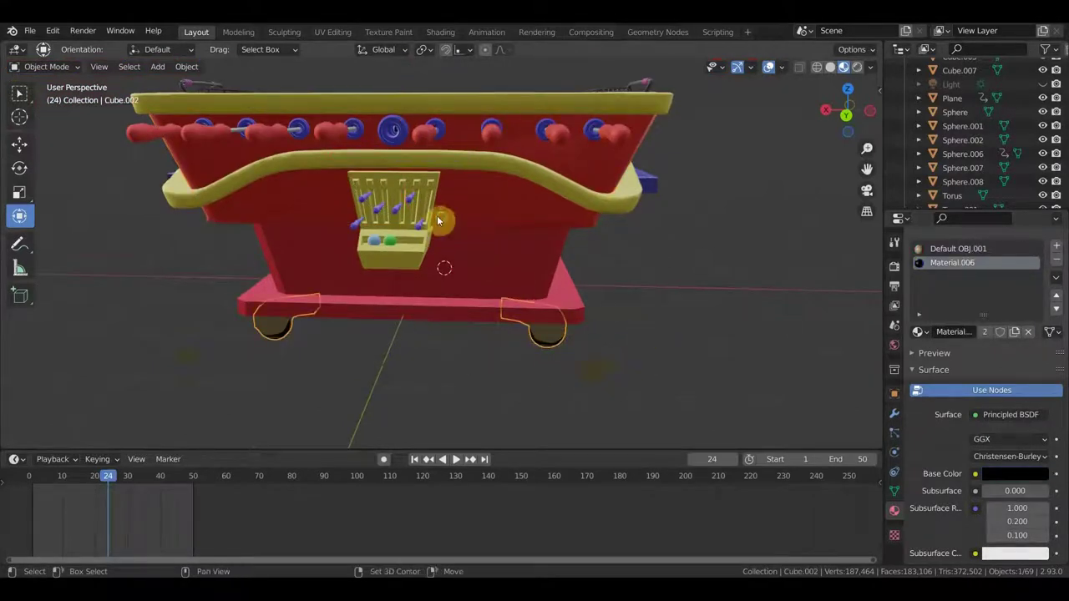
Step: Select the blue lever group in the peg box and enter Edit Mode
scroll(478, 269, up, 1)
scroll(471, 276, up, 4)
click(499, 294)
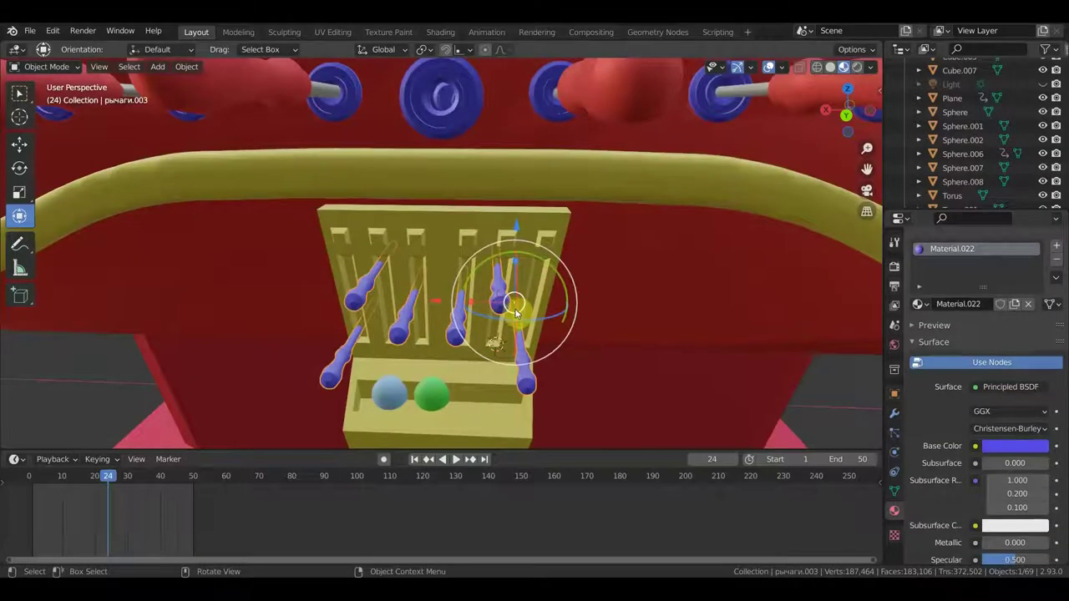
mouse_move(517, 223)
mouse_down()
mouse_move(517, 208)
mouse_move(519, 228)
mouse_up()
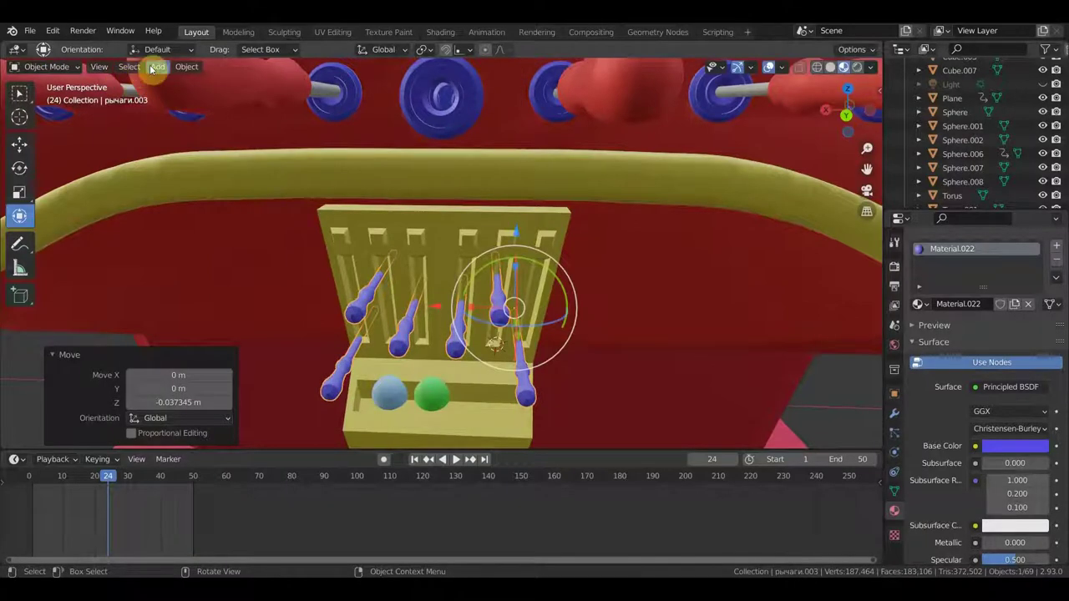
click(42, 67)
click(48, 95)
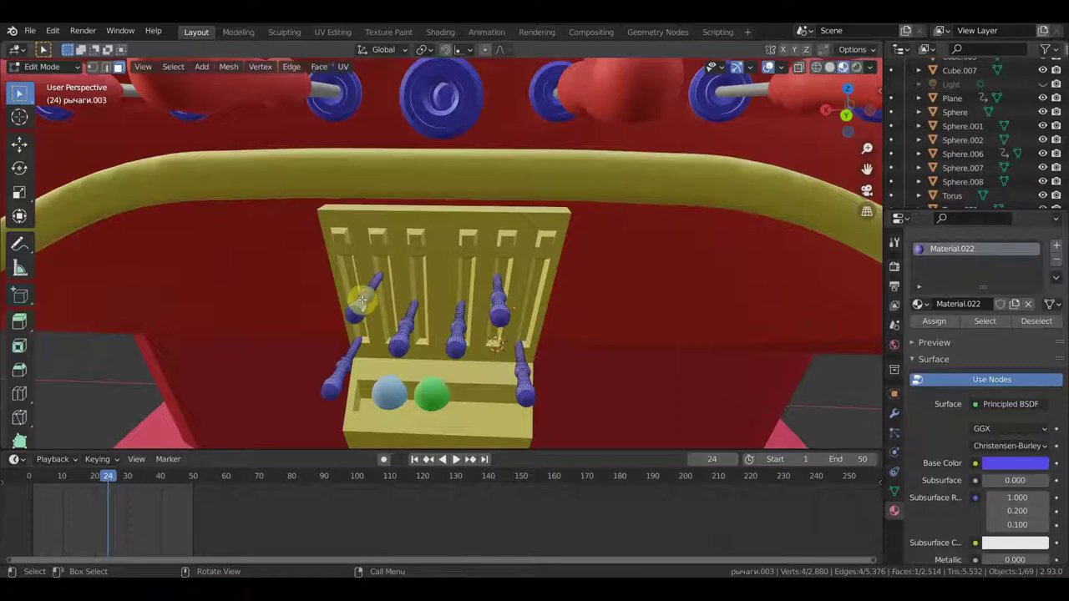
Step: Separate one rod into its own object рычаги.012 and shift it about 0.069 m along Z
key(l)
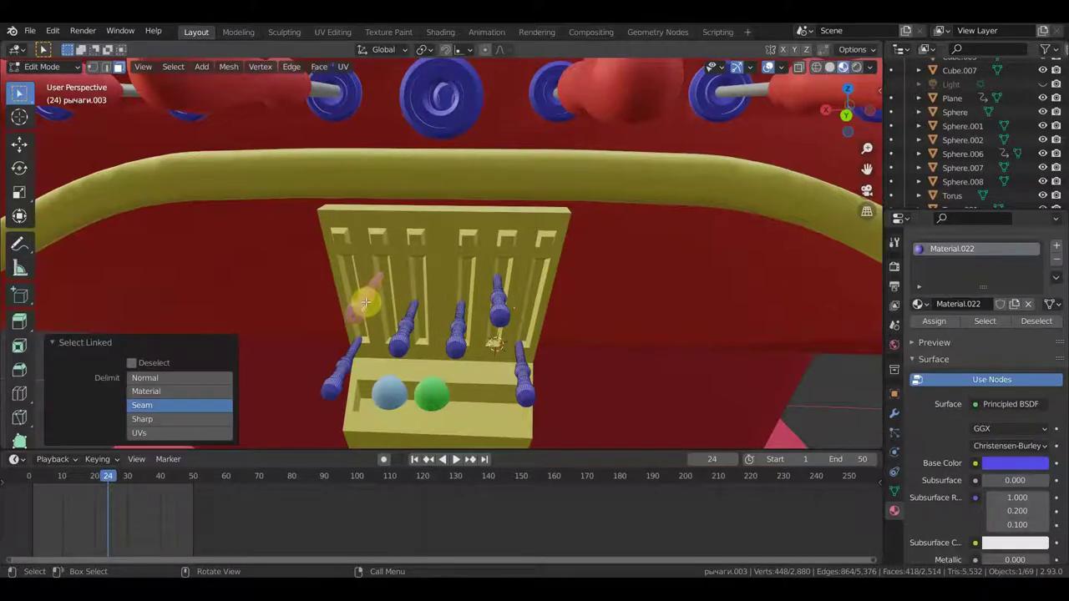
key(p)
click(367, 305)
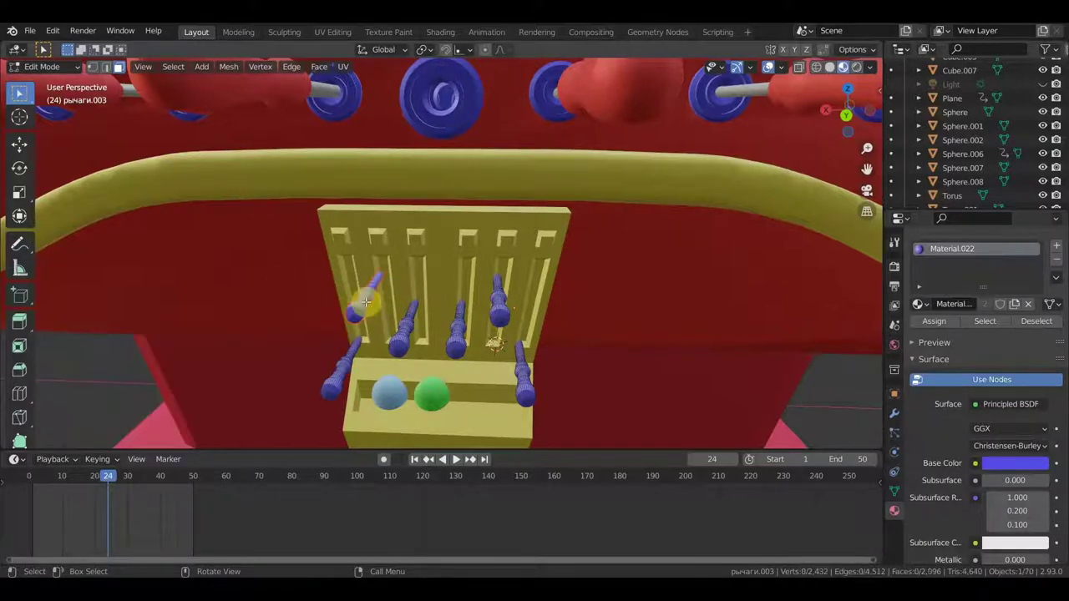
click(46, 66)
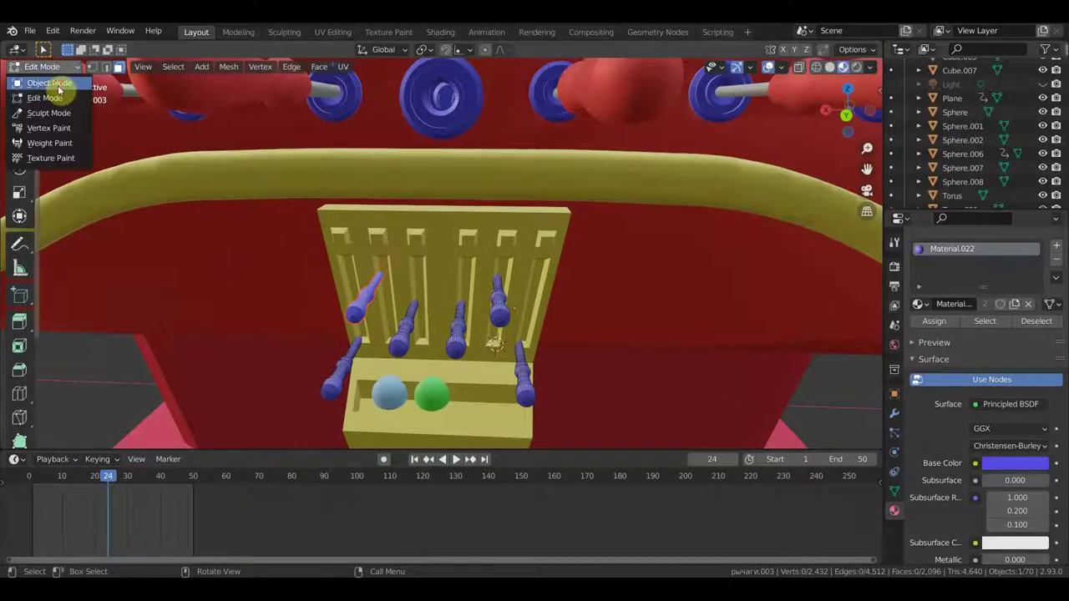
click(59, 84)
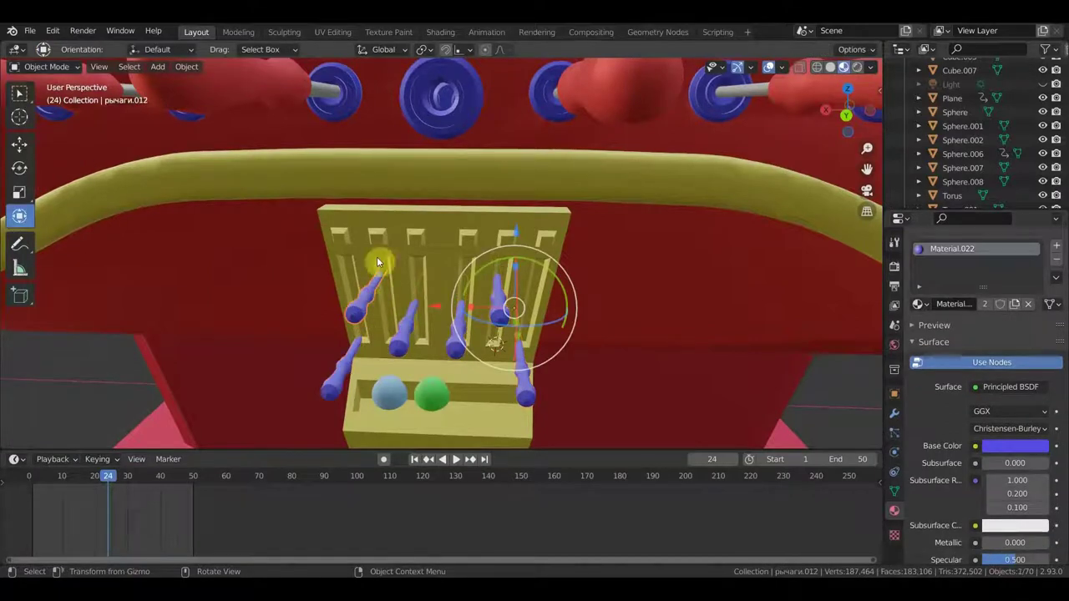
mouse_move(517, 228)
mouse_down()
mouse_move(515, 218)
mouse_move(520, 261)
mouse_move(520, 246)
mouse_up()
click(426, 400)
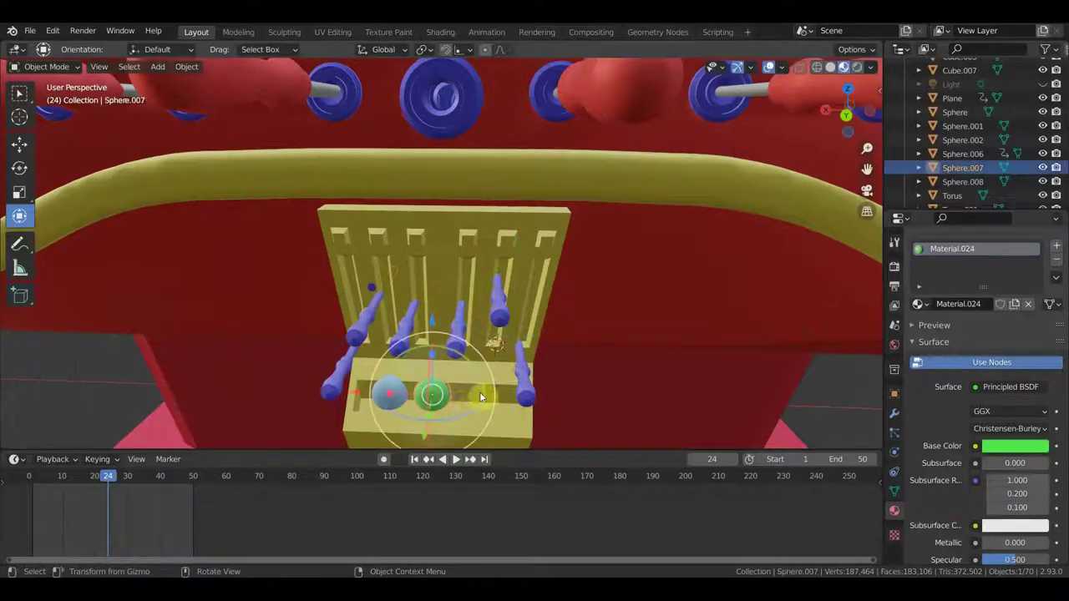
Step: Select the stray lever object рычаги.001, slide it outward along the table, and delete it
mouse_move(472, 385)
middle_down()
mouse_move(473, 357)
mouse_move(309, 310)
mouse_move(246, 313)
middle_up()
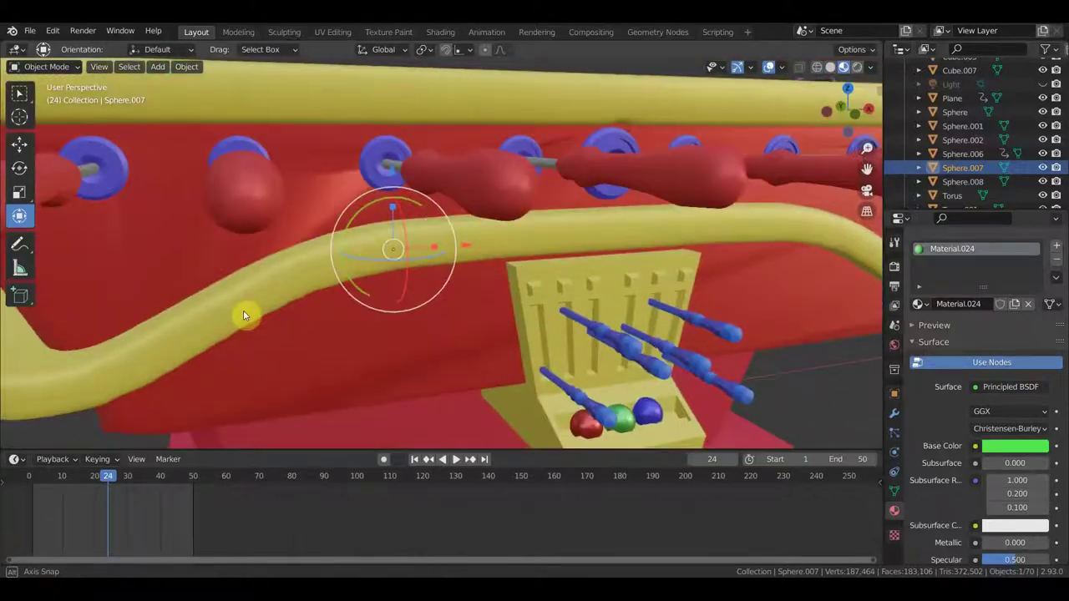
mouse_move(618, 370)
middle_down()
mouse_move(476, 390)
mouse_move(489, 334)
mouse_move(548, 357)
mouse_move(524, 300)
middle_up()
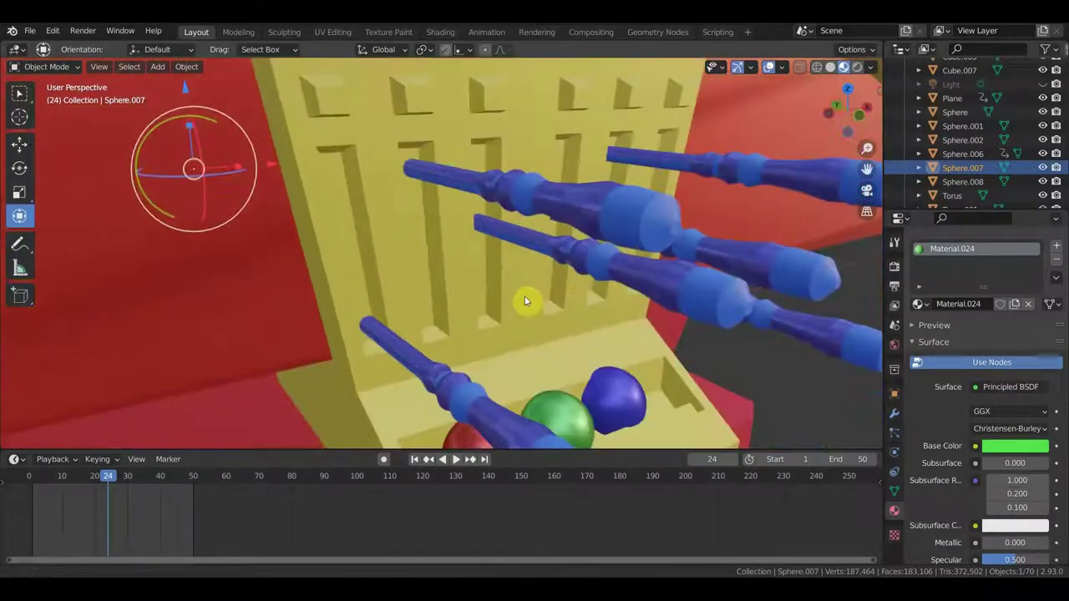
click(589, 222)
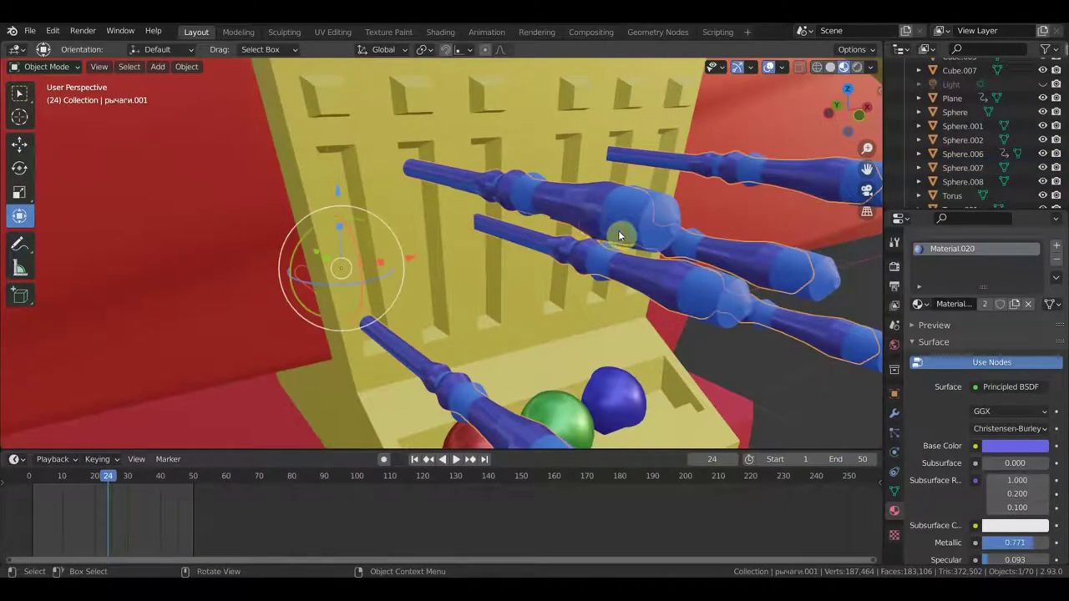
click(896, 414)
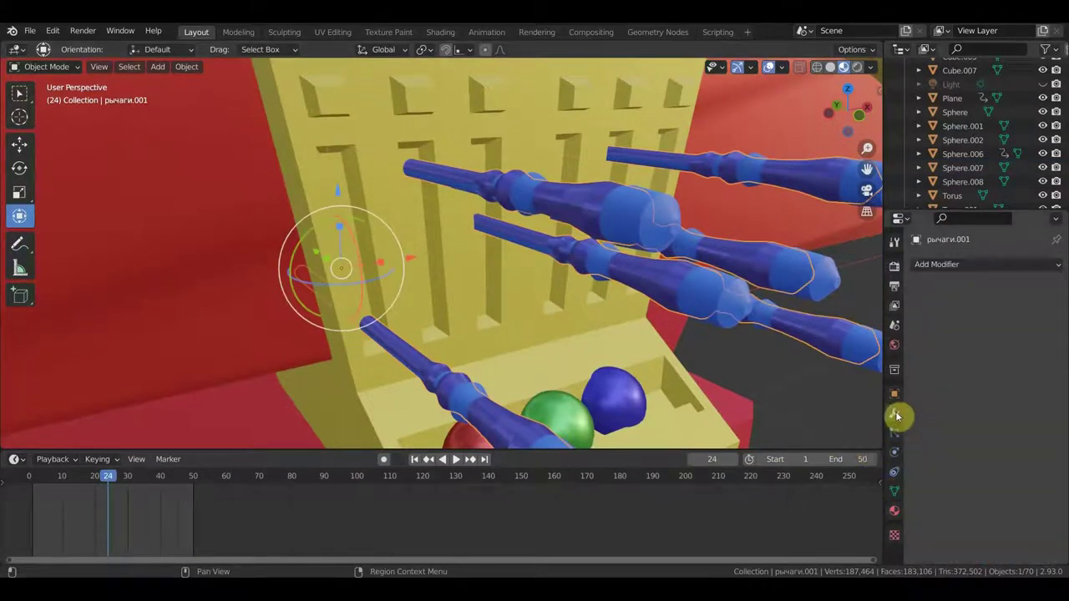
scroll(687, 335, down, 5)
mouse_move(687, 335)
middle_down()
mouse_move(723, 343)
mouse_move(674, 320)
middle_up()
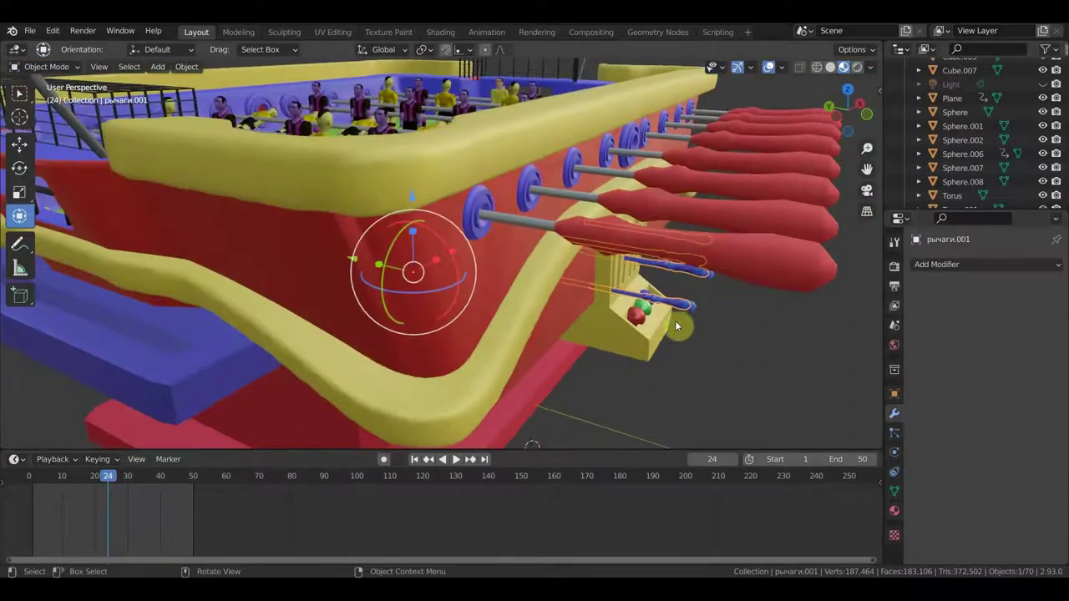
drag(353, 263, 460, 313)
scroll(746, 327, down, 5)
mouse_move(740, 365)
middle_down()
mouse_move(648, 365)
mouse_move(743, 362)
mouse_move(847, 339)
mouse_move(745, 347)
middle_up()
key(Delete)
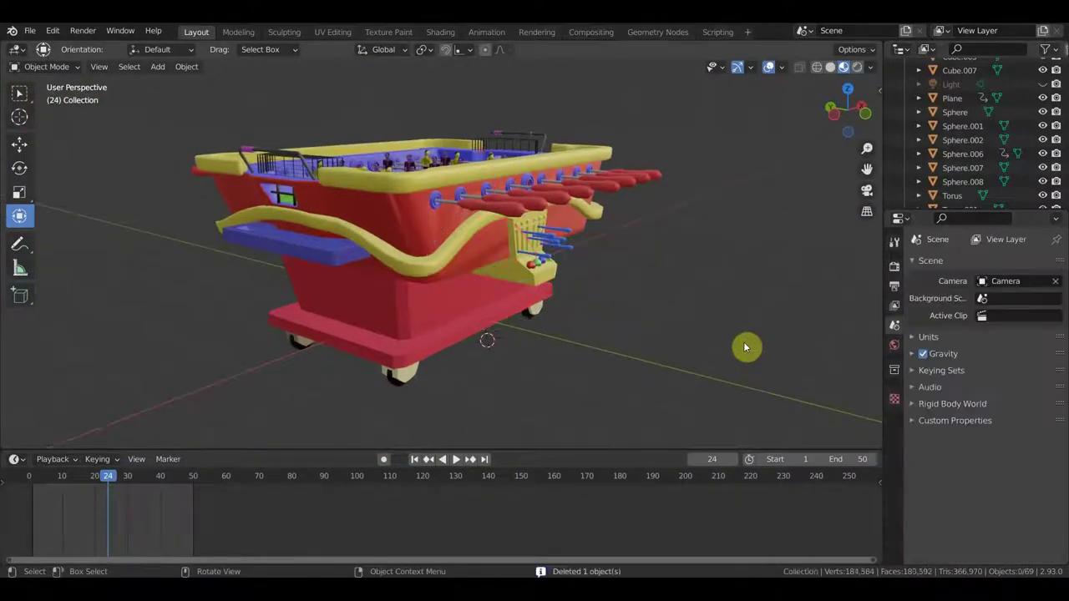
Step: Frame the playing field from above and start the 1–50 frame kick animation at 24 fps
scroll(692, 306, up, 1)
scroll(663, 305, up, 4)
scroll(484, 320, up, 2)
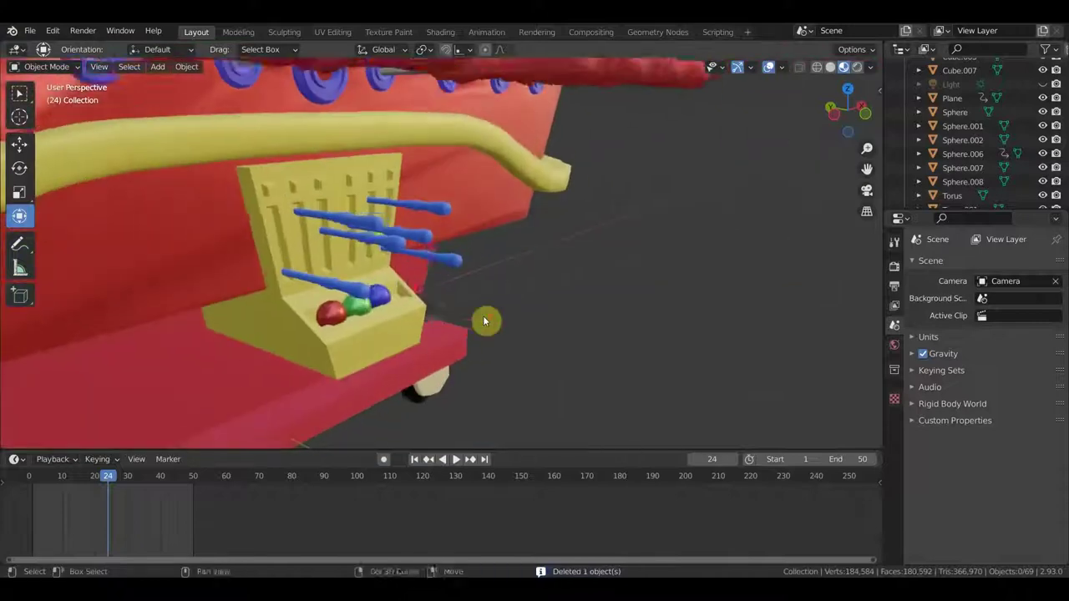
scroll(484, 322, up, 2)
scroll(406, 334, down, 3)
mouse_move(341, 340)
middle_down()
mouse_move(234, 339)
mouse_move(169, 320)
mouse_move(363, 244)
mouse_move(408, 70)
middle_up()
mouse_move(530, 129)
middle_down()
mouse_move(469, 171)
mouse_move(632, 315)
mouse_move(673, 318)
middle_up()
scroll(518, 184, up, 2)
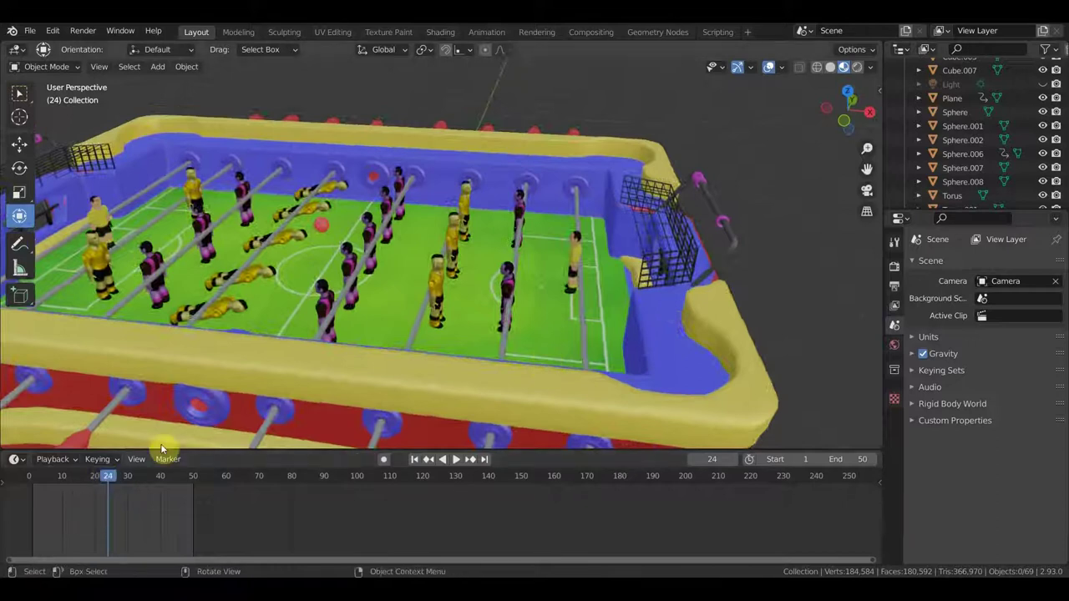
key(space)
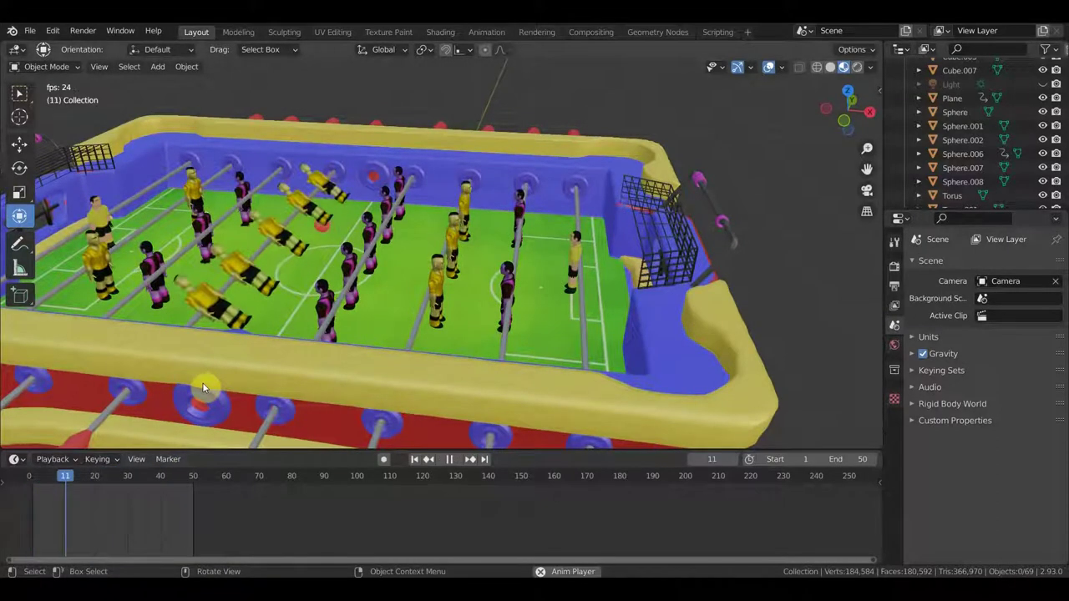